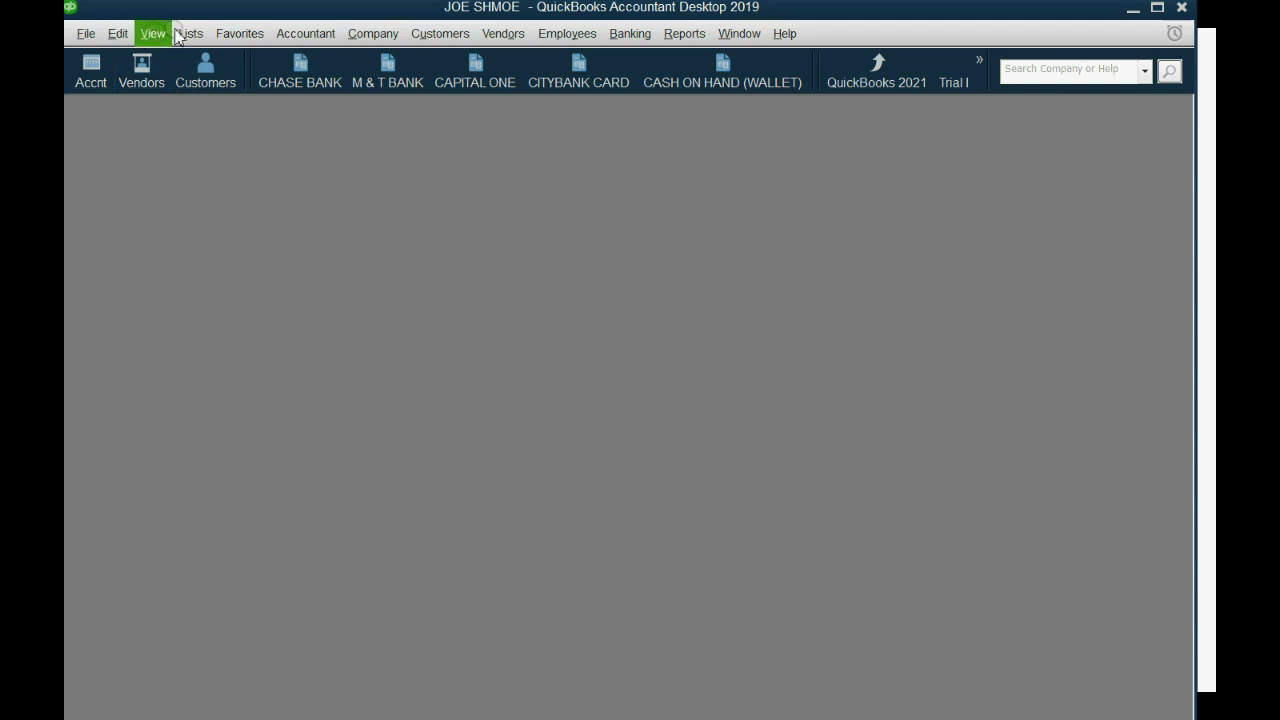
Create a new income account named SALARY/WAGES in the Chart of Accounts with Save & New.
{"action": "left_click", "coordinate": [190, 36]}
{"action": "left_click", "coordinate": [195, 60]}
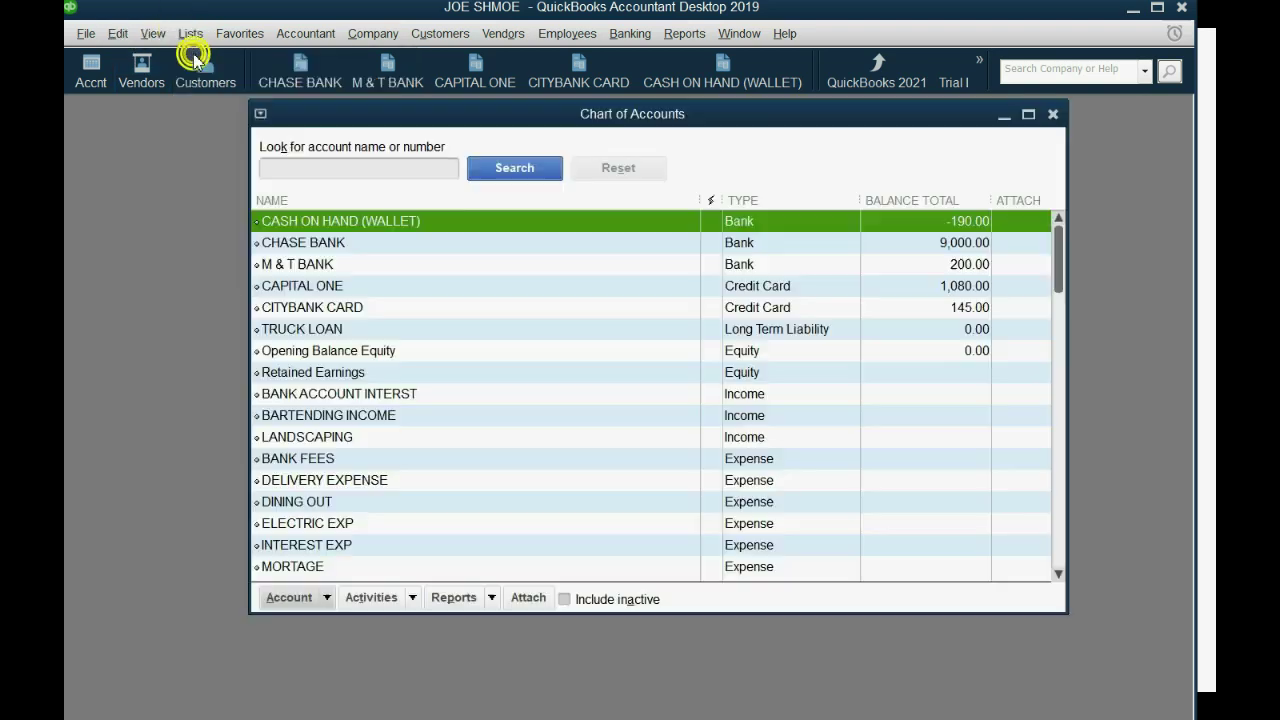
{"action": "left_click", "coordinate": [305, 598]}
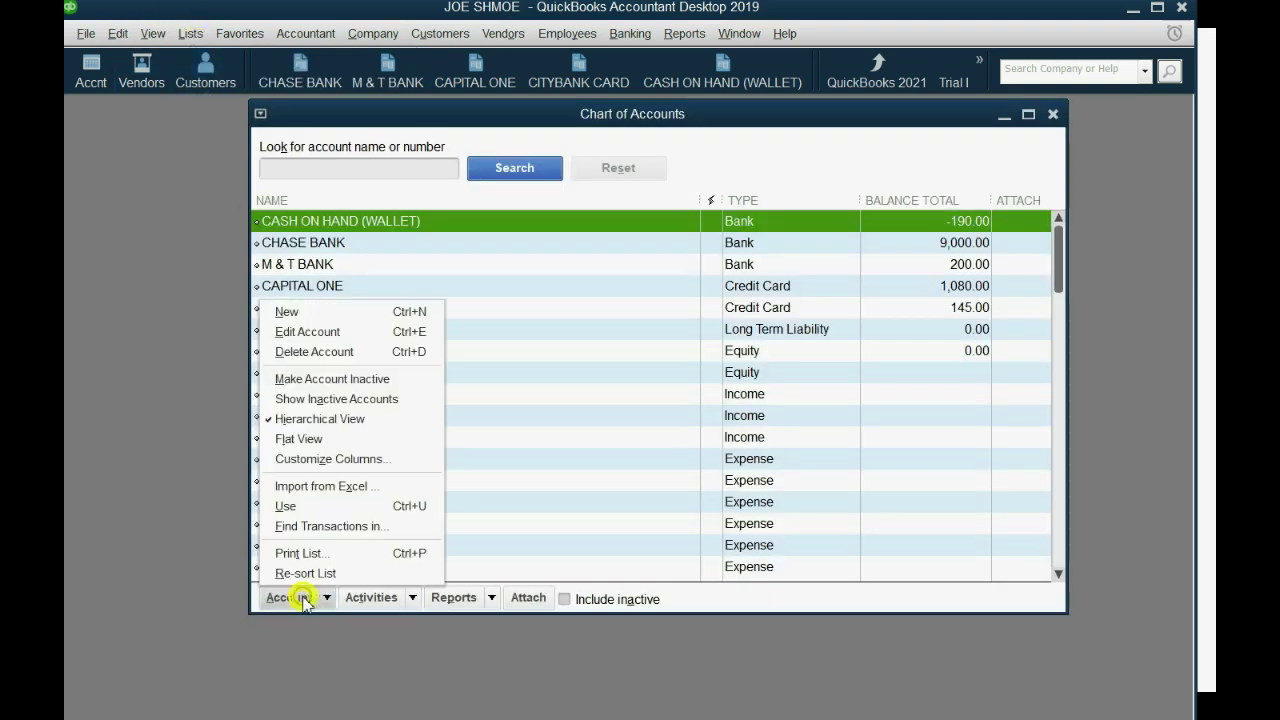
{"action": "left_click", "coordinate": [296, 314]}
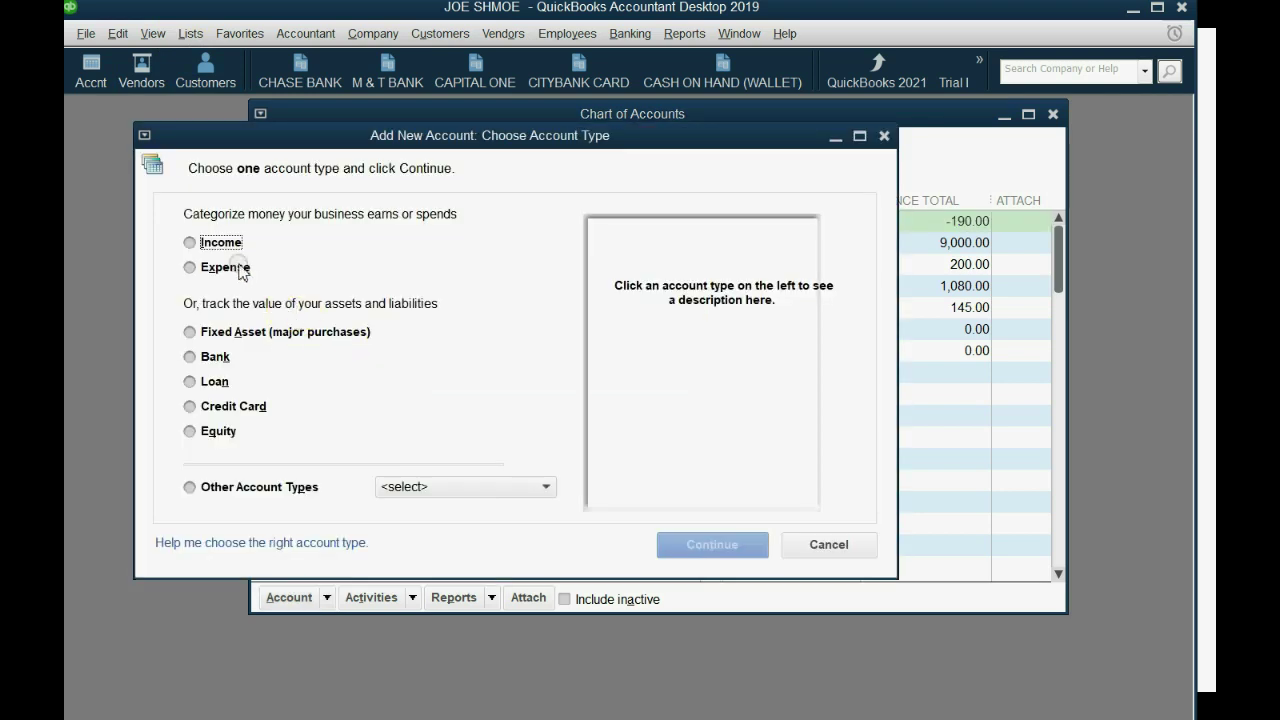
{"action": "left_click", "coordinate": [190, 243]}
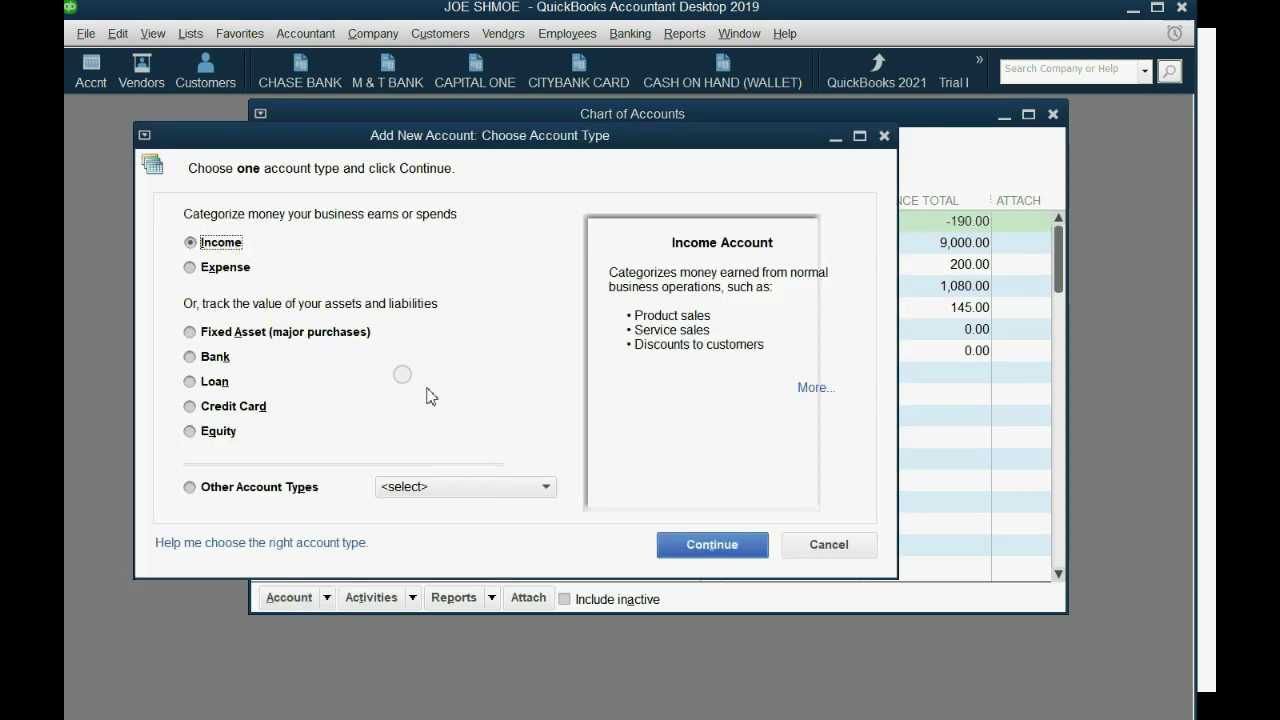
{"action": "left_click", "coordinate": [666, 536]}
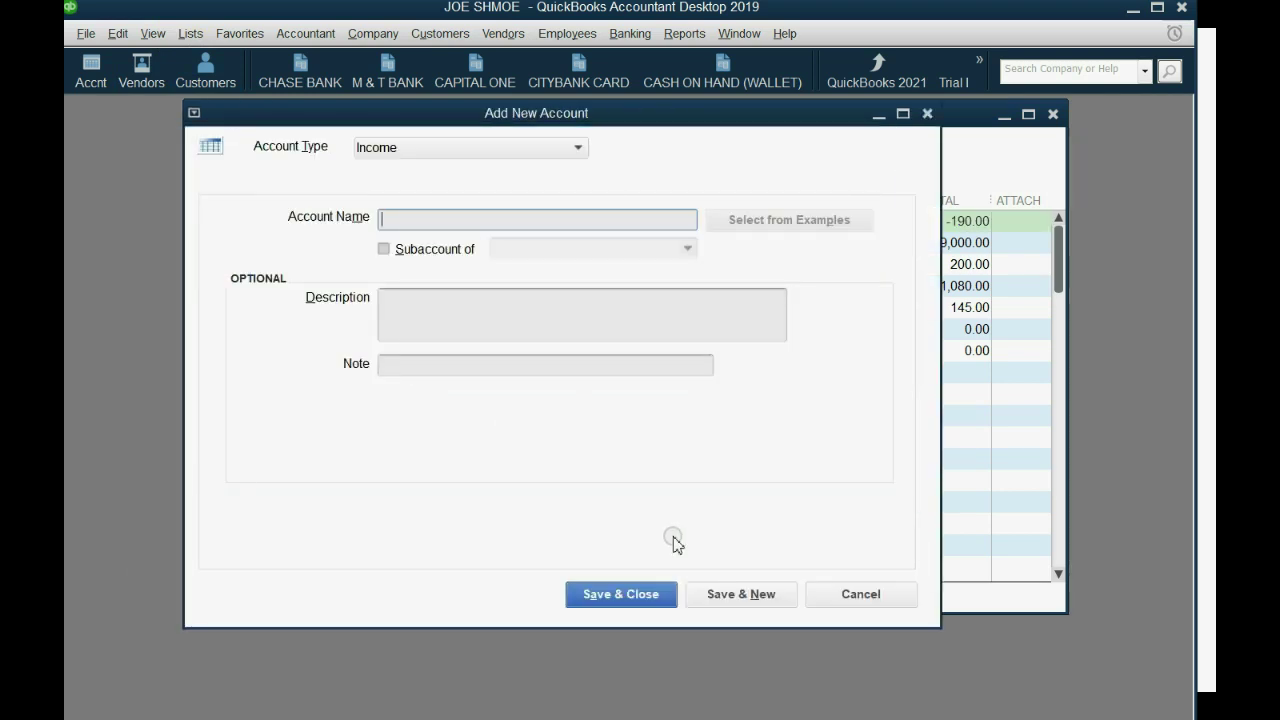
{"action": "type", "text": "SALAR"}
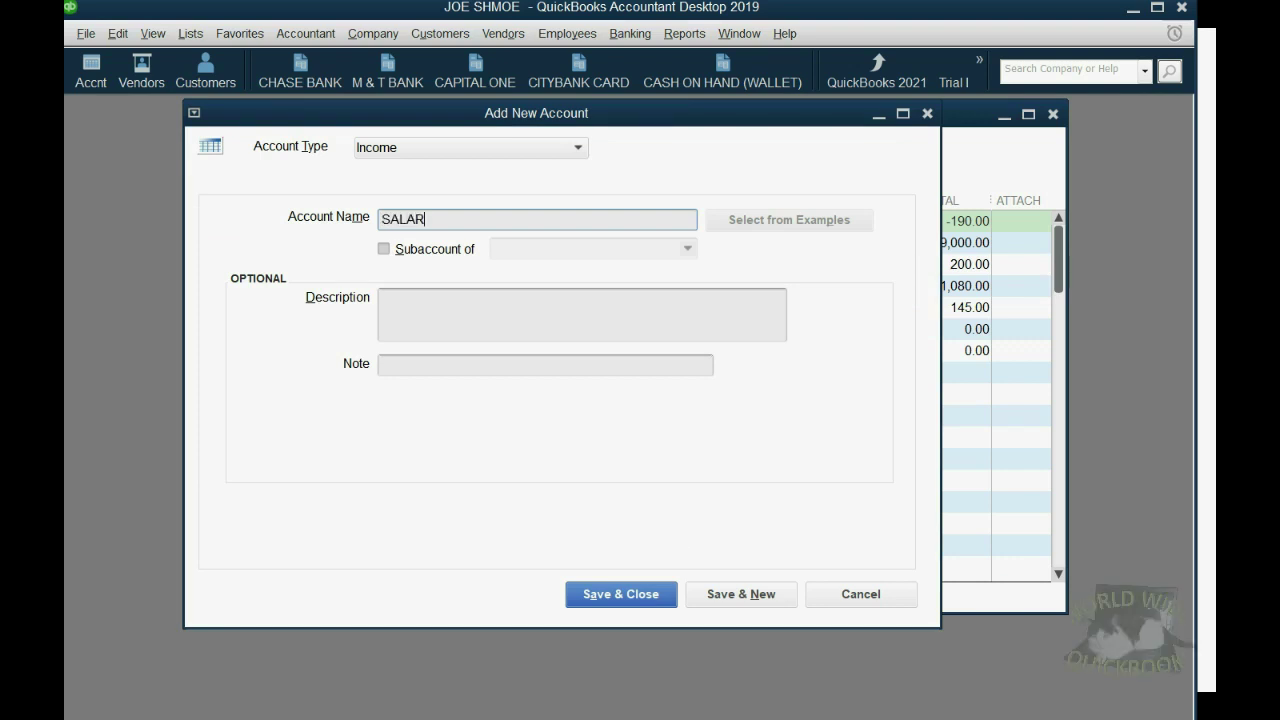
{"action": "type", "text": "Y/WAGES"}
{"action": "left_click", "coordinate": [716, 594]}
Add an expense account named FEDERAL INCOME TAX, fixing the typo in the name.
{"action": "left_click", "coordinate": [515, 142]}
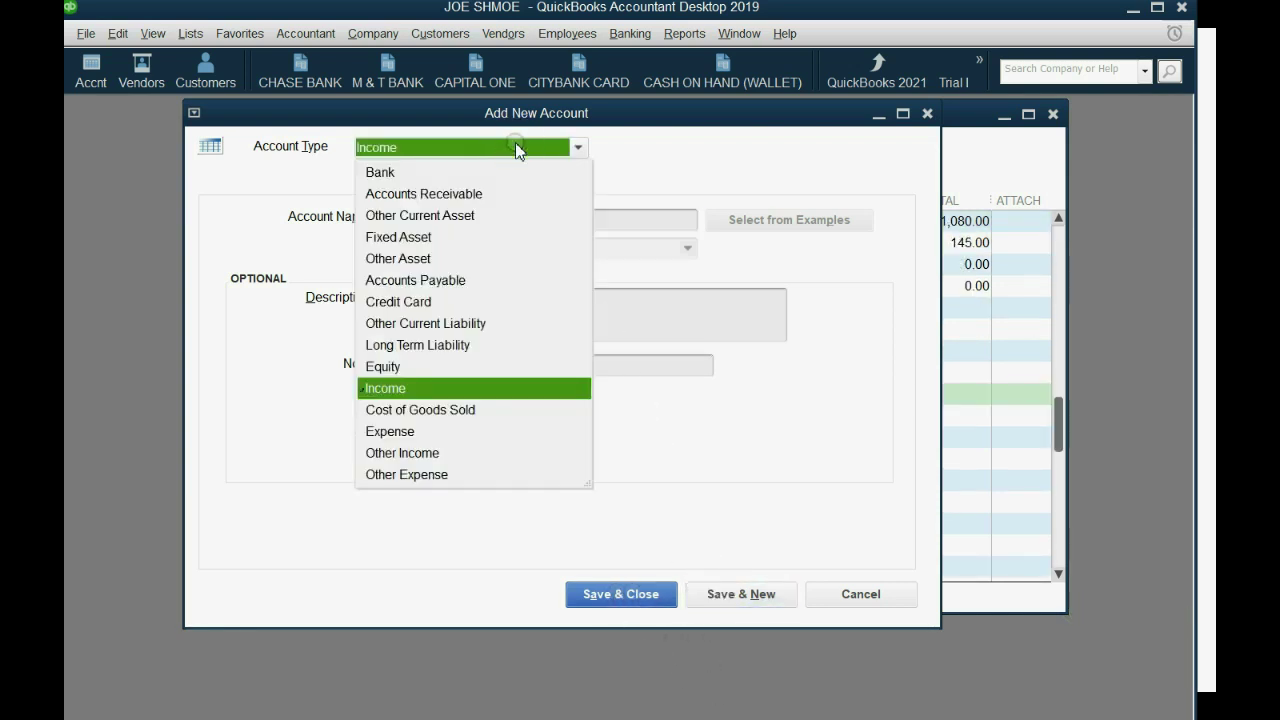
{"action": "left_click", "coordinate": [420, 431]}
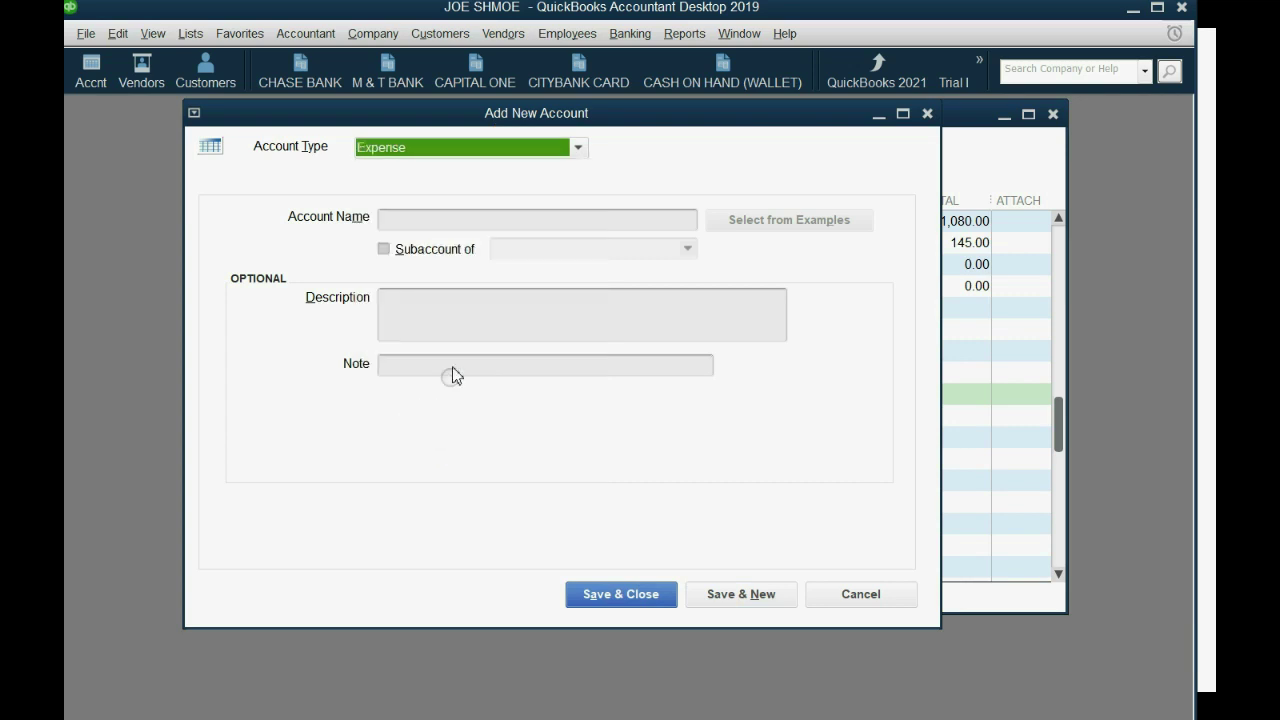
{"action": "left_click", "coordinate": [475, 221]}
{"action": "type", "text": "FEDERAL "}
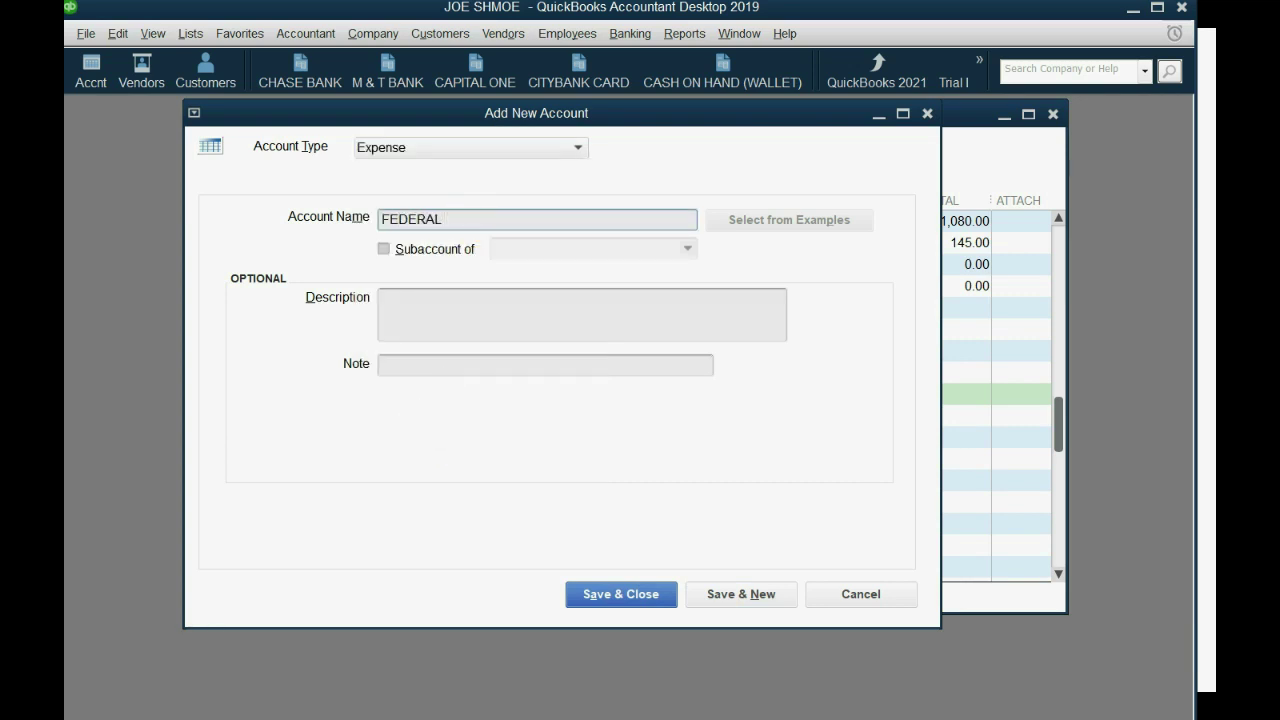
{"action": "type", "text": "INCOME TX"}
{"action": "key", "text": "BackSpace"}
{"action": "type", "text": "AX"}
{"action": "left_click", "coordinate": [748, 594]}
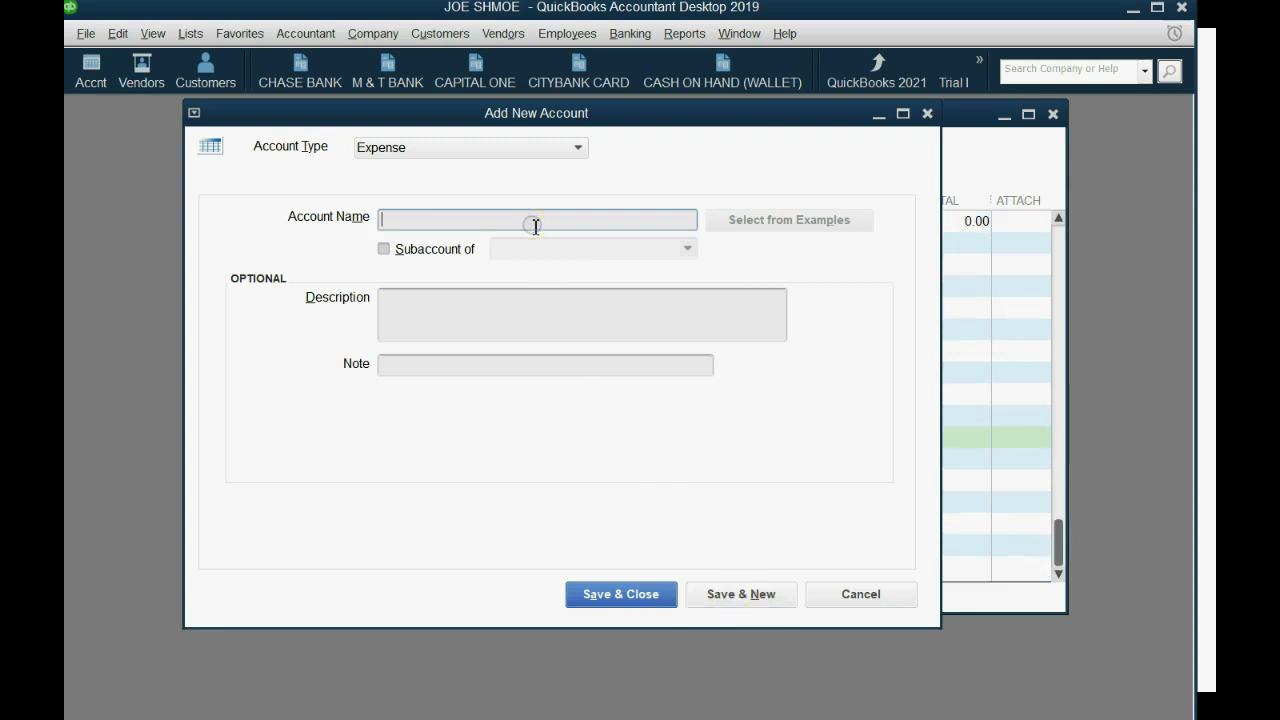
Add expense accounts STATE INCOME TAX, SOCIAL SECURITY, MEDICARE and HEALTH INSURANCE.
{"action": "type", "text": "STATE INCOME TAX"}
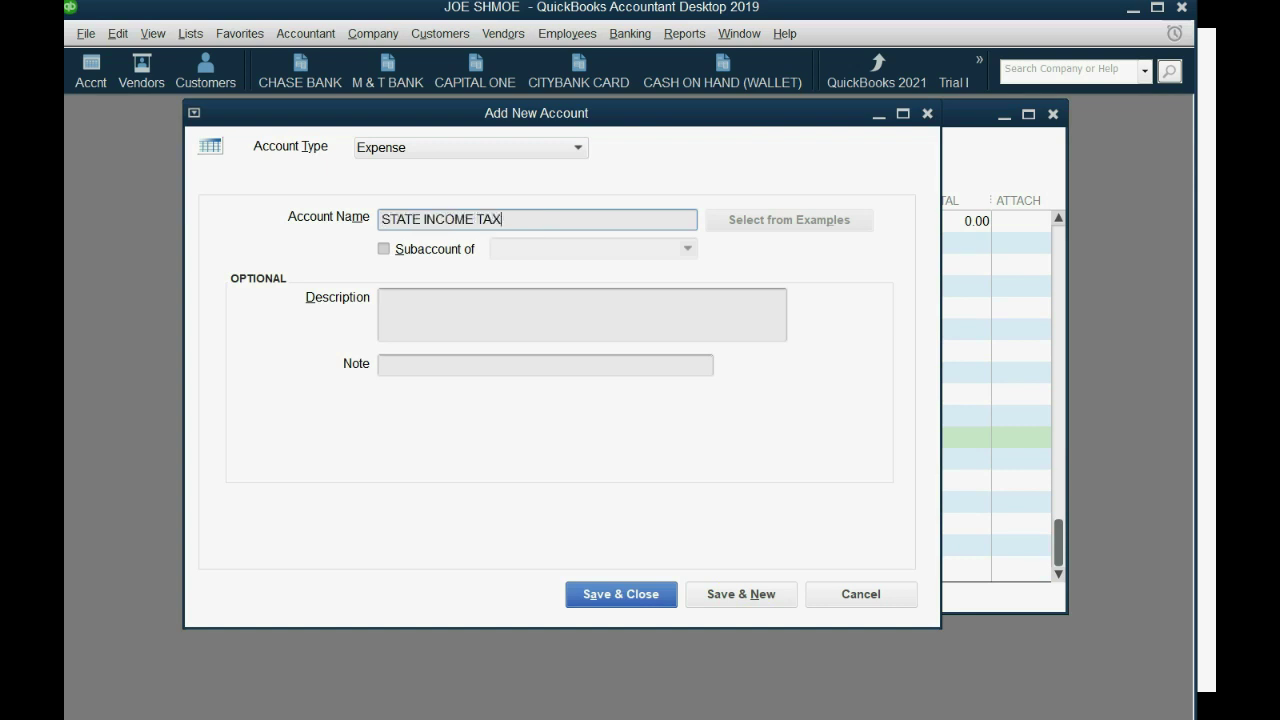
{"action": "left_click", "coordinate": [744, 594]}
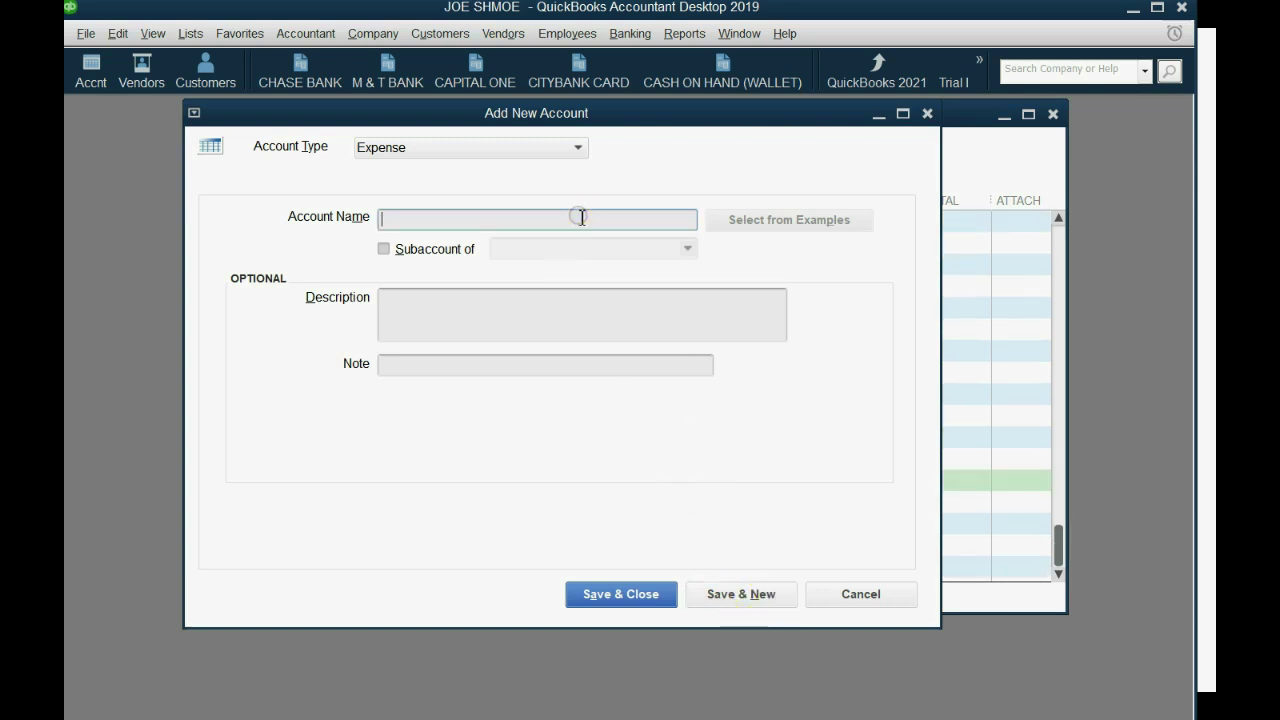
{"action": "type", "text": "SOCIAL SECU"}
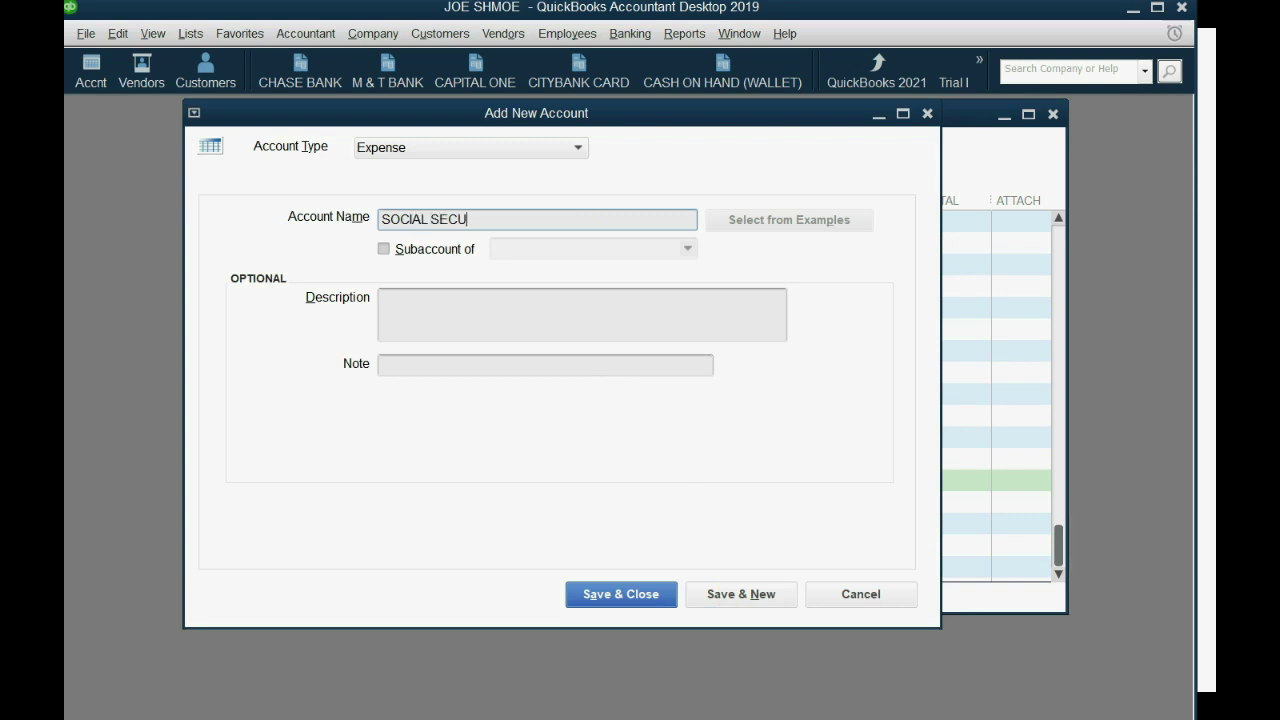
{"action": "type", "text": "RITY"}
{"action": "left_click", "coordinate": [745, 594]}
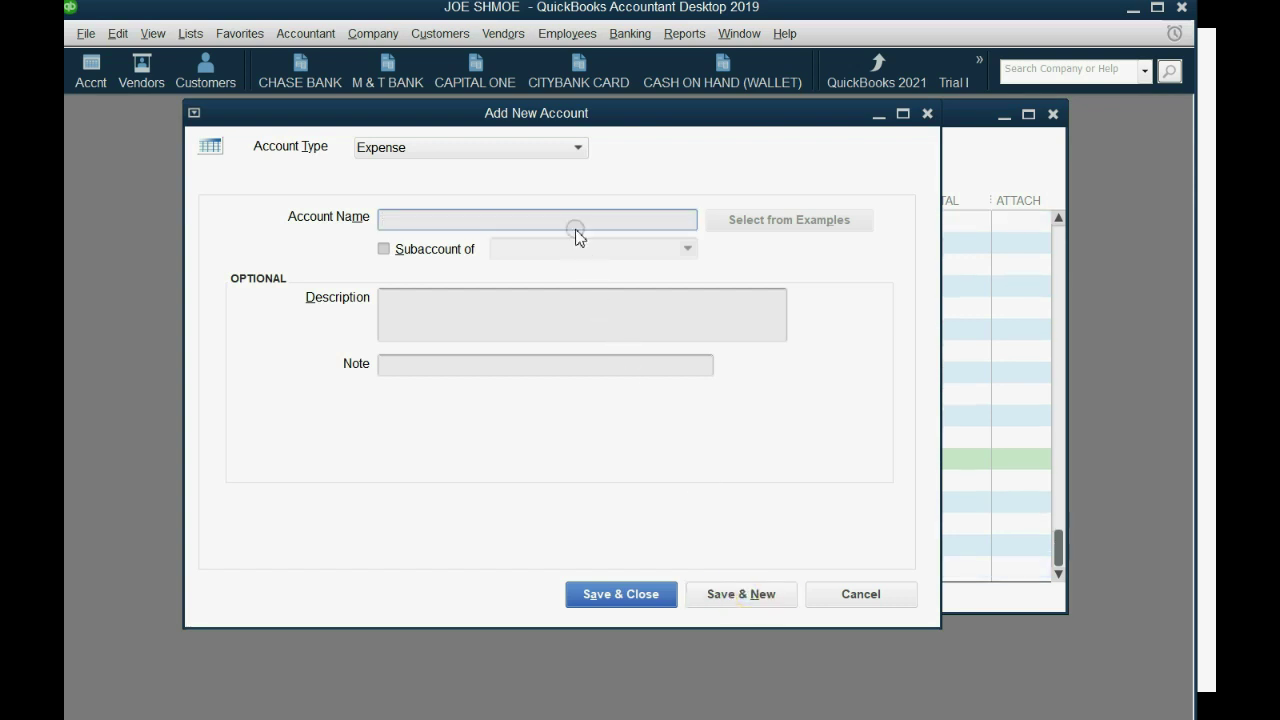
{"action": "type", "text": "MEDICARE"}
{"action": "left_click", "coordinate": [733, 596]}
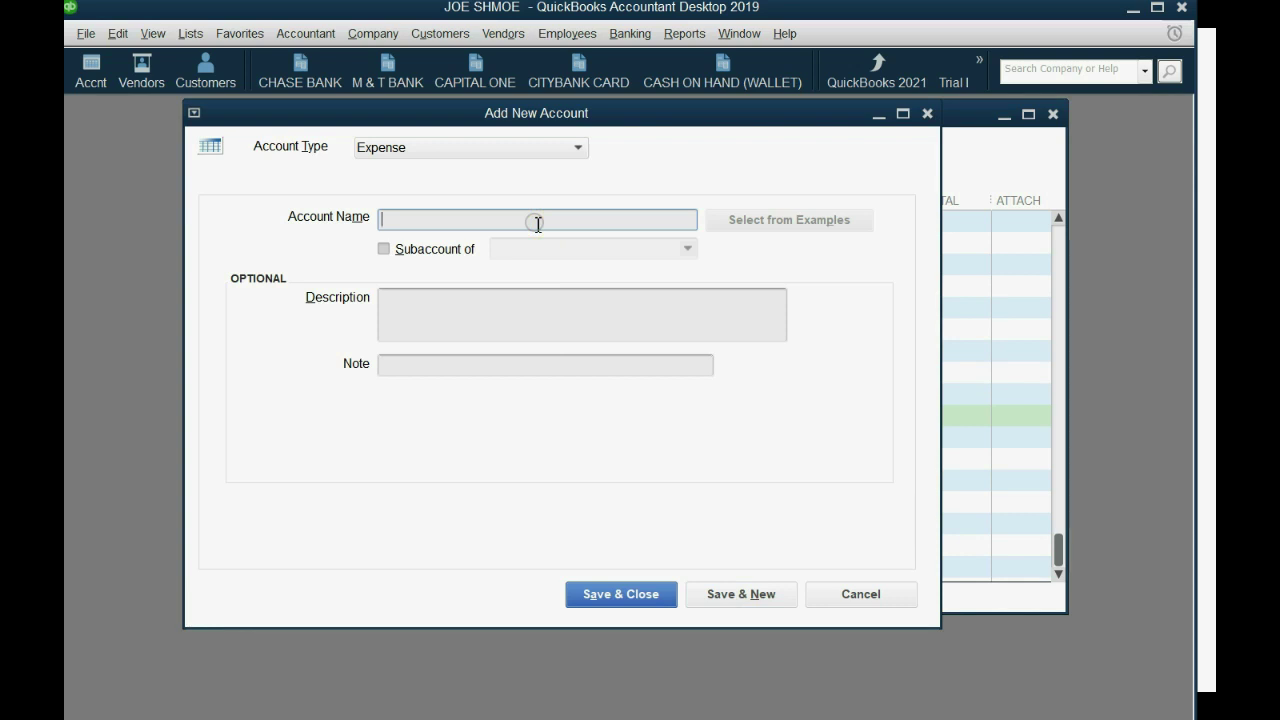
{"action": "type", "text": "HEALTH INSURANCE"}
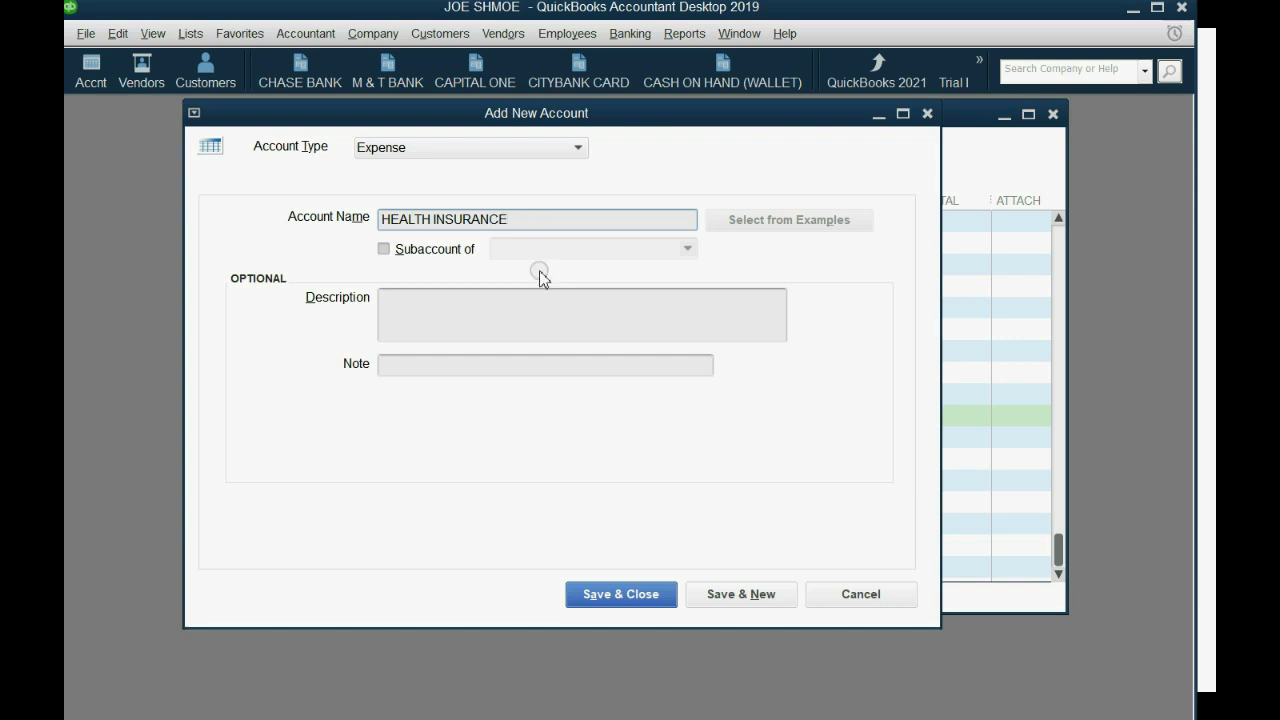
{"action": "left_click", "coordinate": [634, 598]}
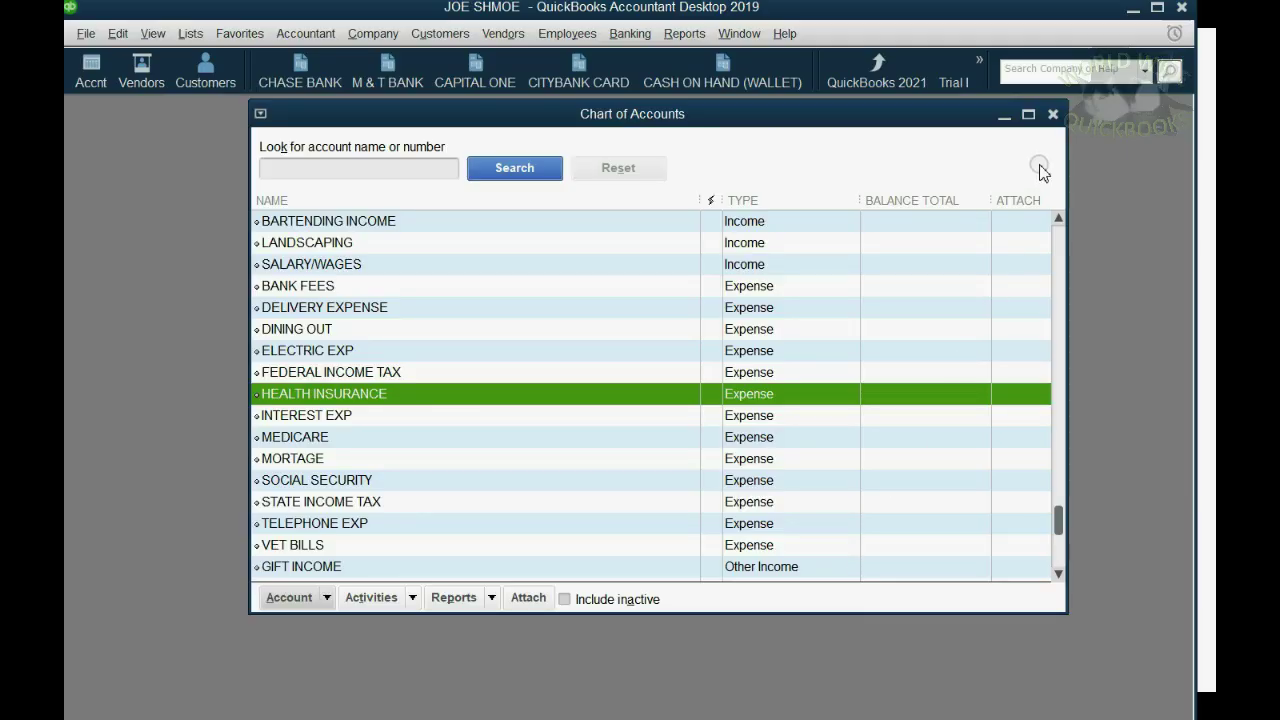
Close the Chart of Accounts and bring up a new Make Deposits form.
{"action": "left_click", "coordinate": [1053, 114]}
{"action": "left_click", "coordinate": [626, 35]}
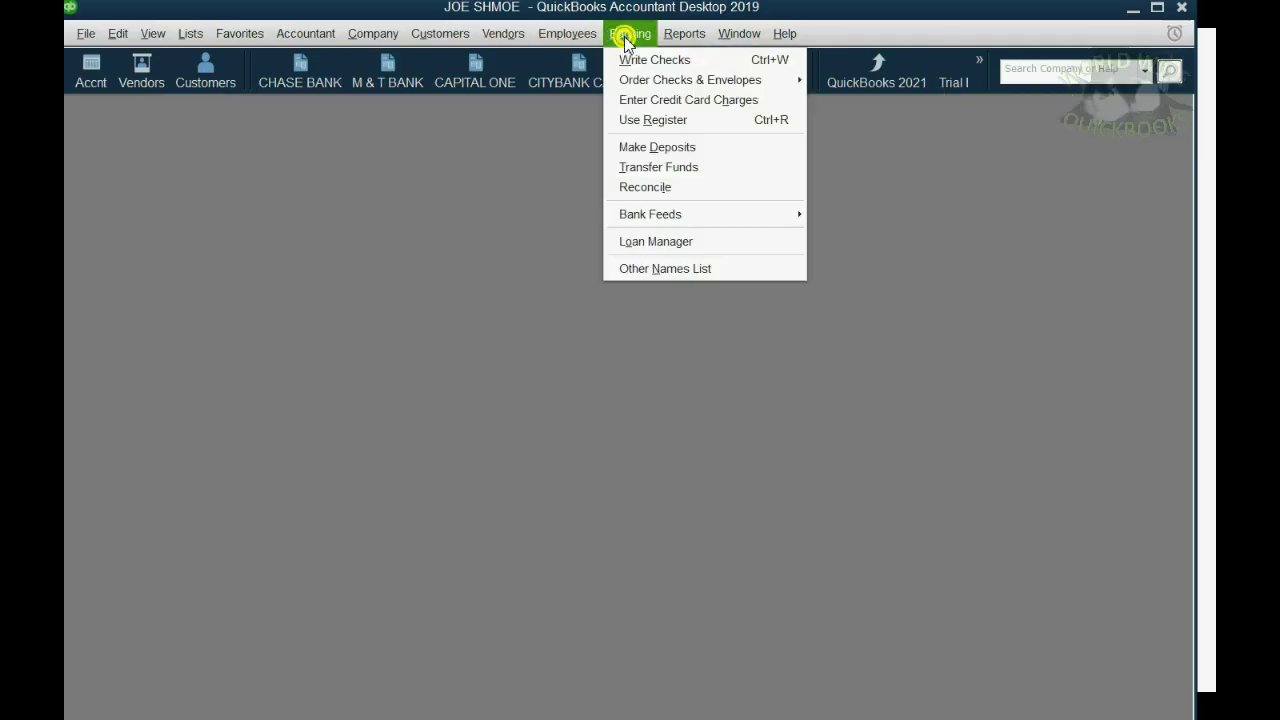
{"action": "left_click", "coordinate": [658, 147]}
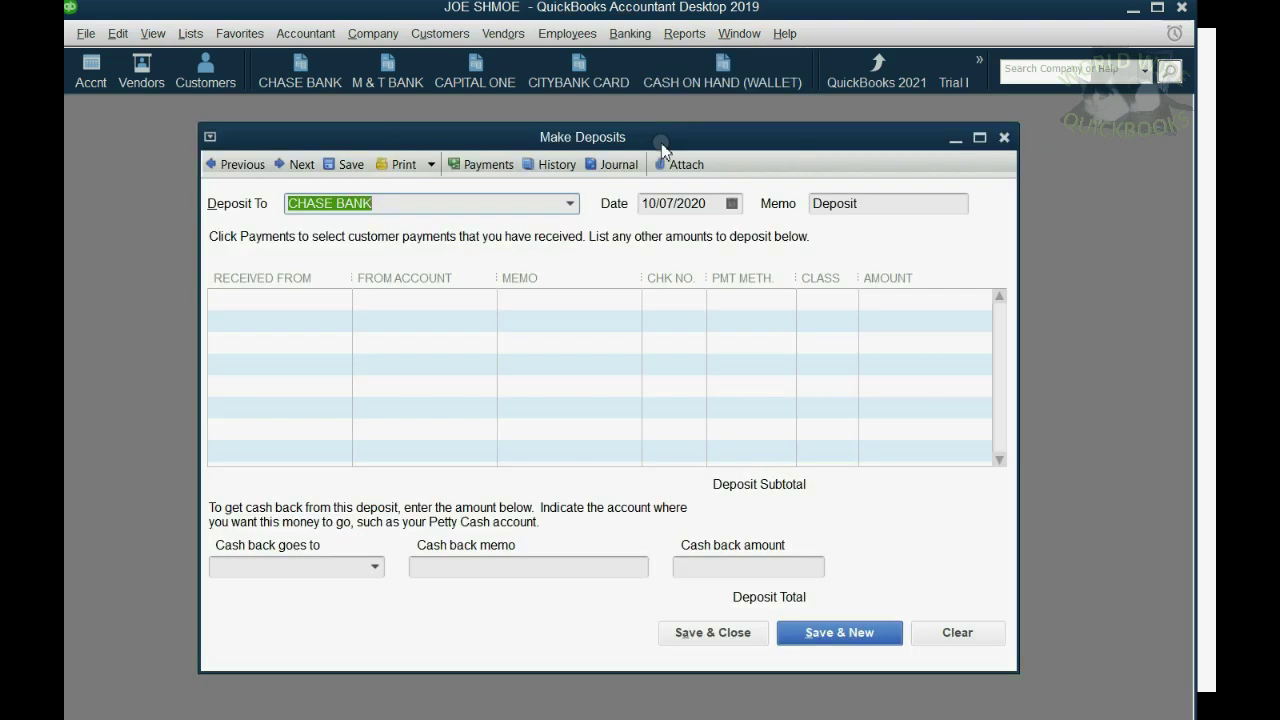
{"action": "left_click_drag", "start_coordinate": [662, 148], "coordinate": [645, 140]}
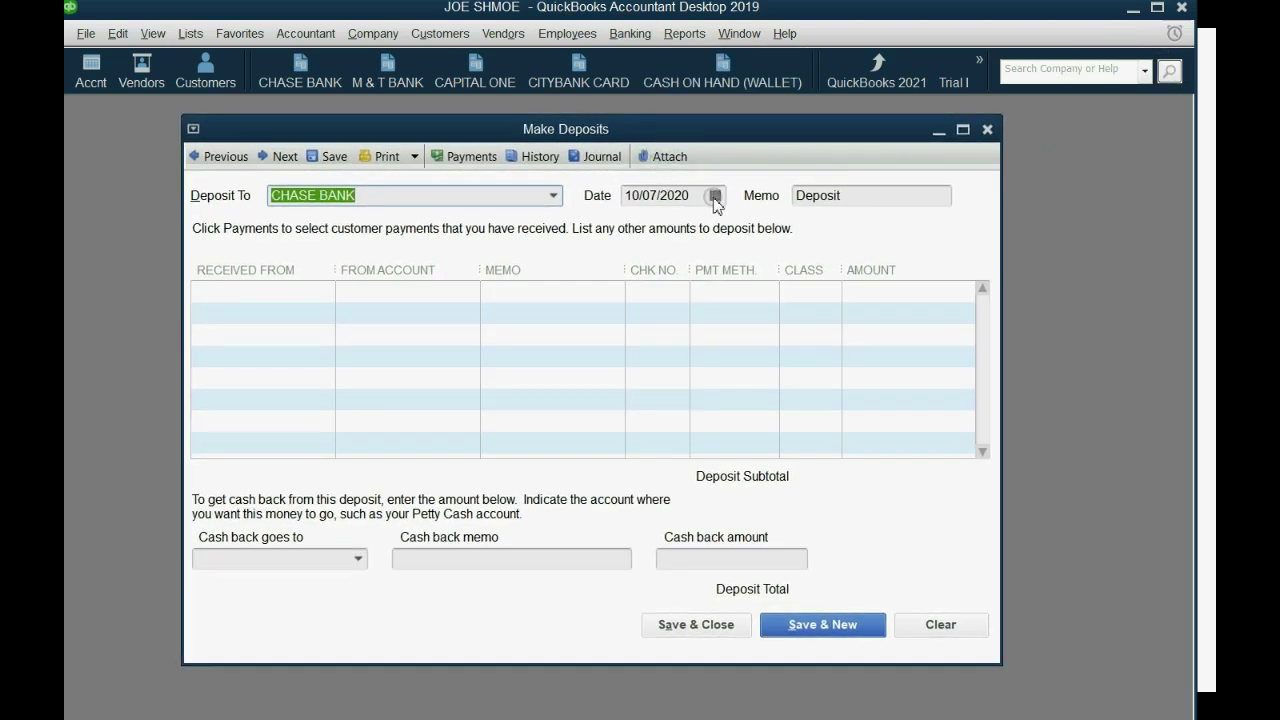
Set the deposit date to 10/15/2016.
{"action": "left_click", "coordinate": [715, 198]}
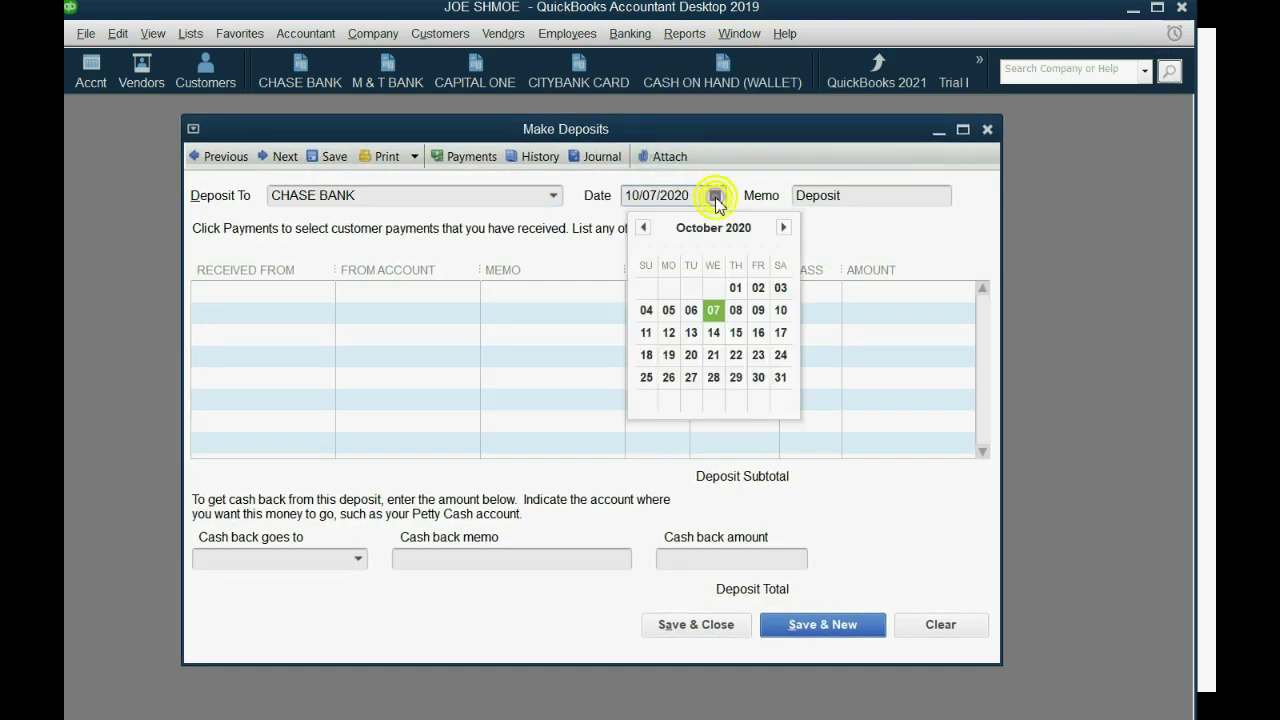
{"action": "left_click", "coordinate": [736, 333]}
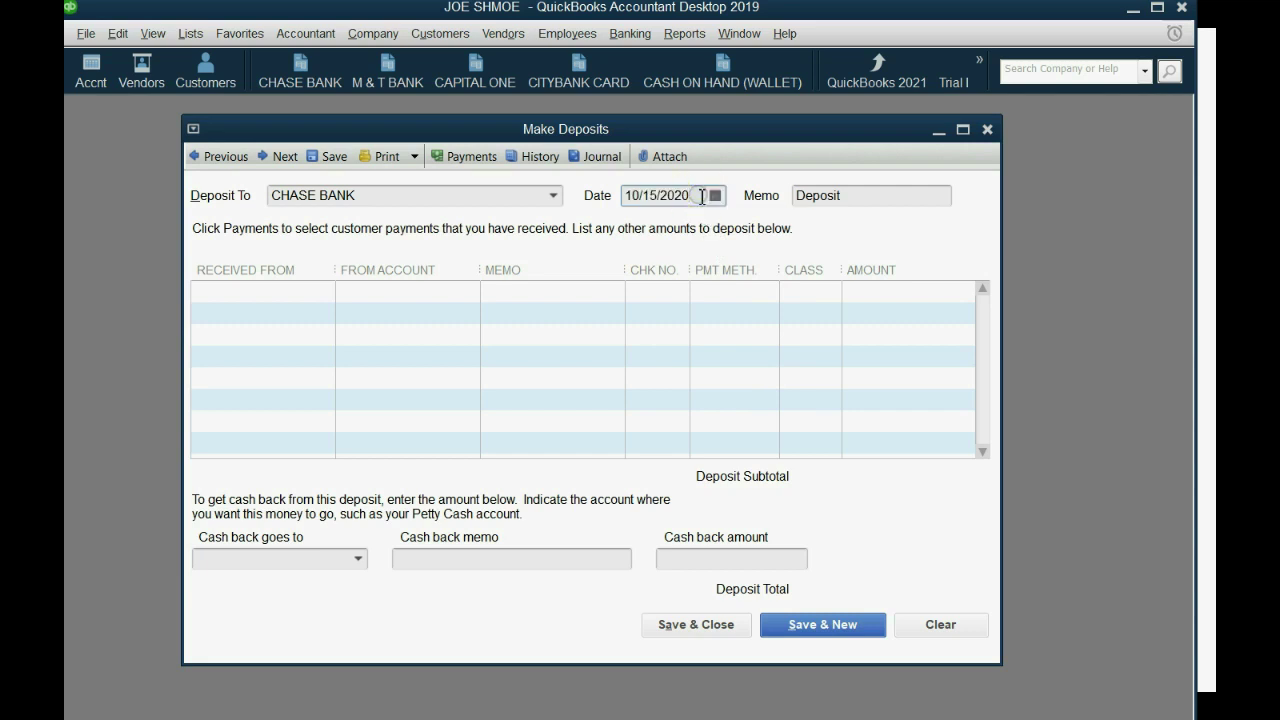
{"action": "key", "text": "BackSpace"}
{"action": "key", "text": "BackSpace"}
{"action": "type", "text": "16"}
{"action": "key", "text": "Tab"}
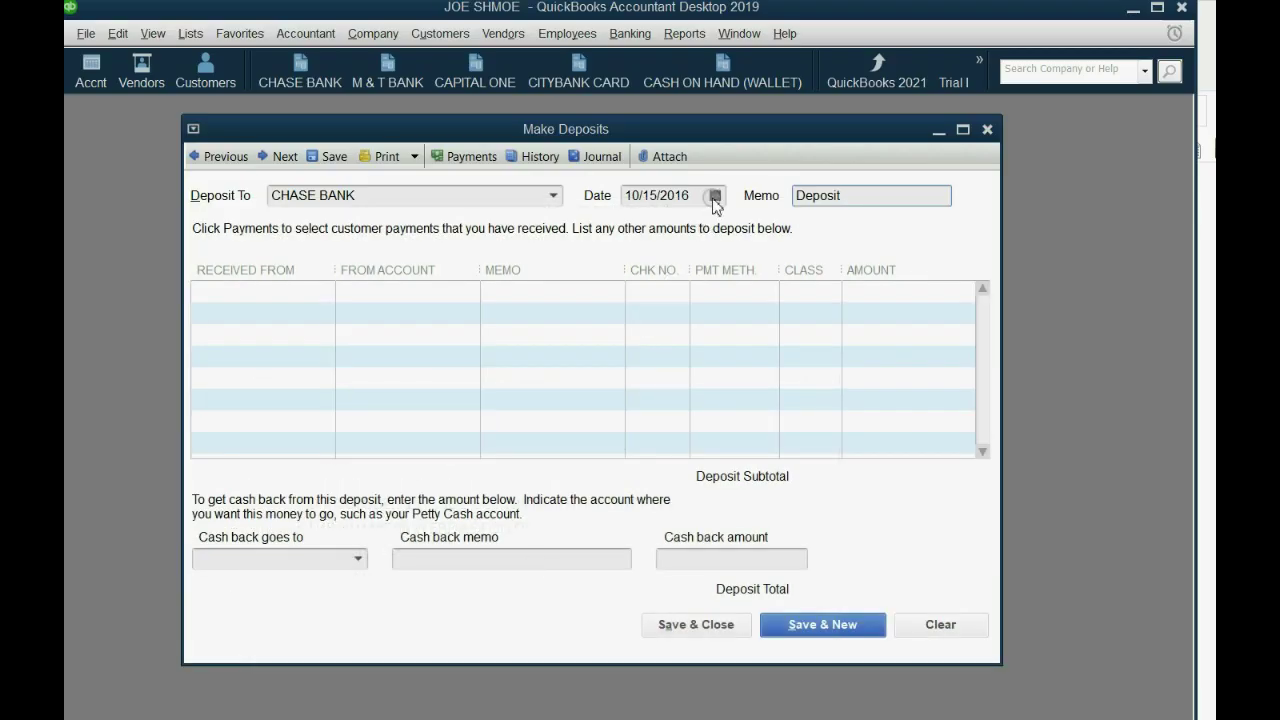
Verify the October 2016 date on the calendar and show the first line's From Account list.
{"action": "left_click", "coordinate": [714, 198]}
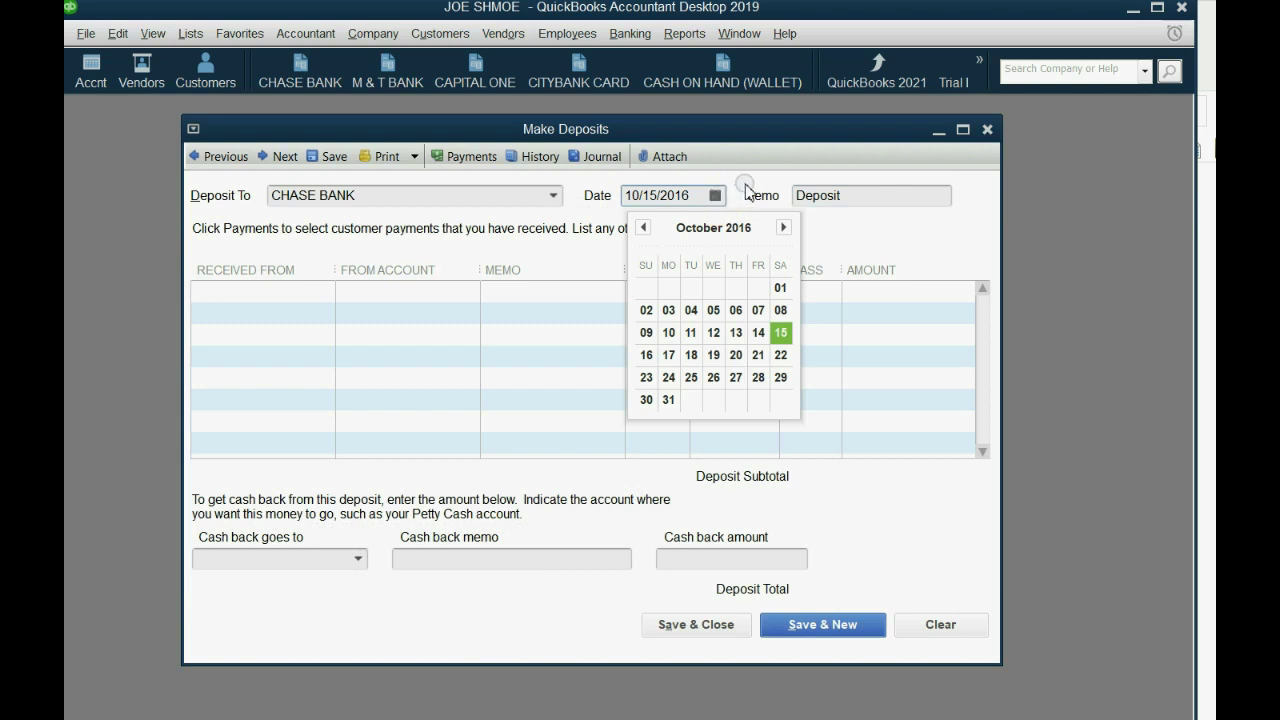
{"action": "left_click", "coordinate": [741, 187]}
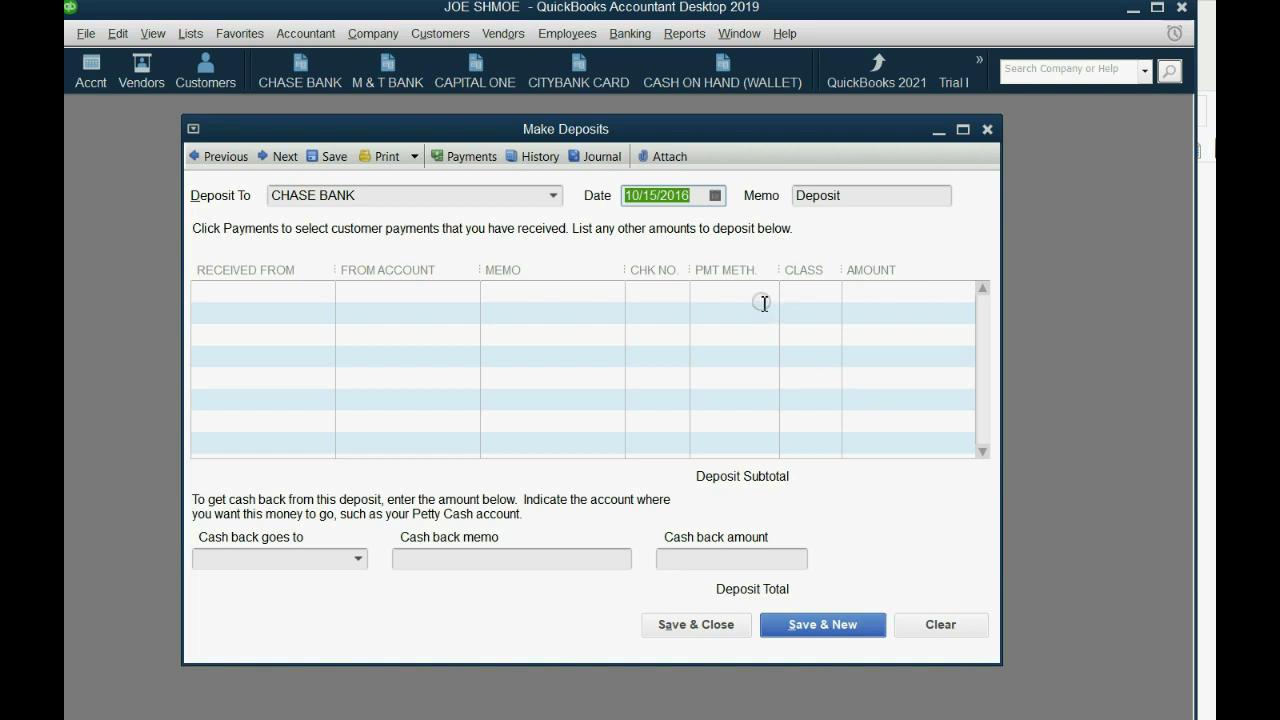
{"action": "left_click", "coordinate": [714, 197]}
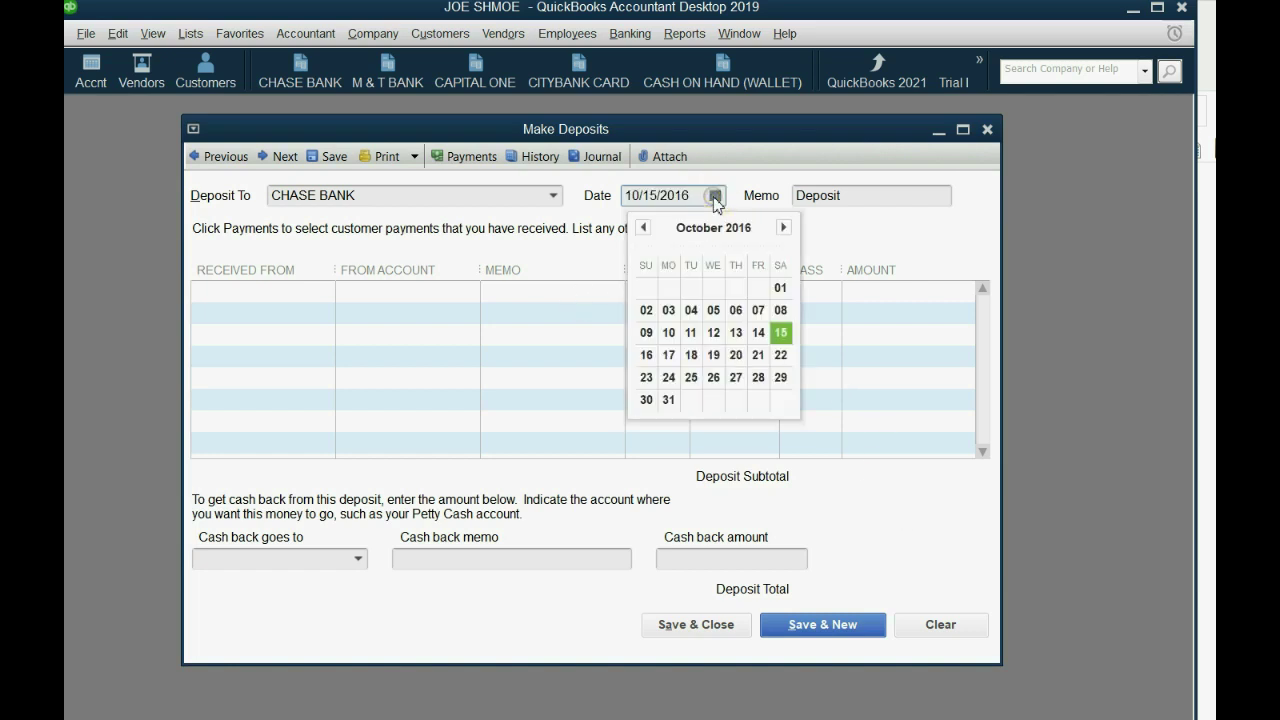
{"action": "left_click", "coordinate": [455, 287]}
{"action": "left_click", "coordinate": [456, 288]}
{"action": "left_click", "coordinate": [472, 294]}
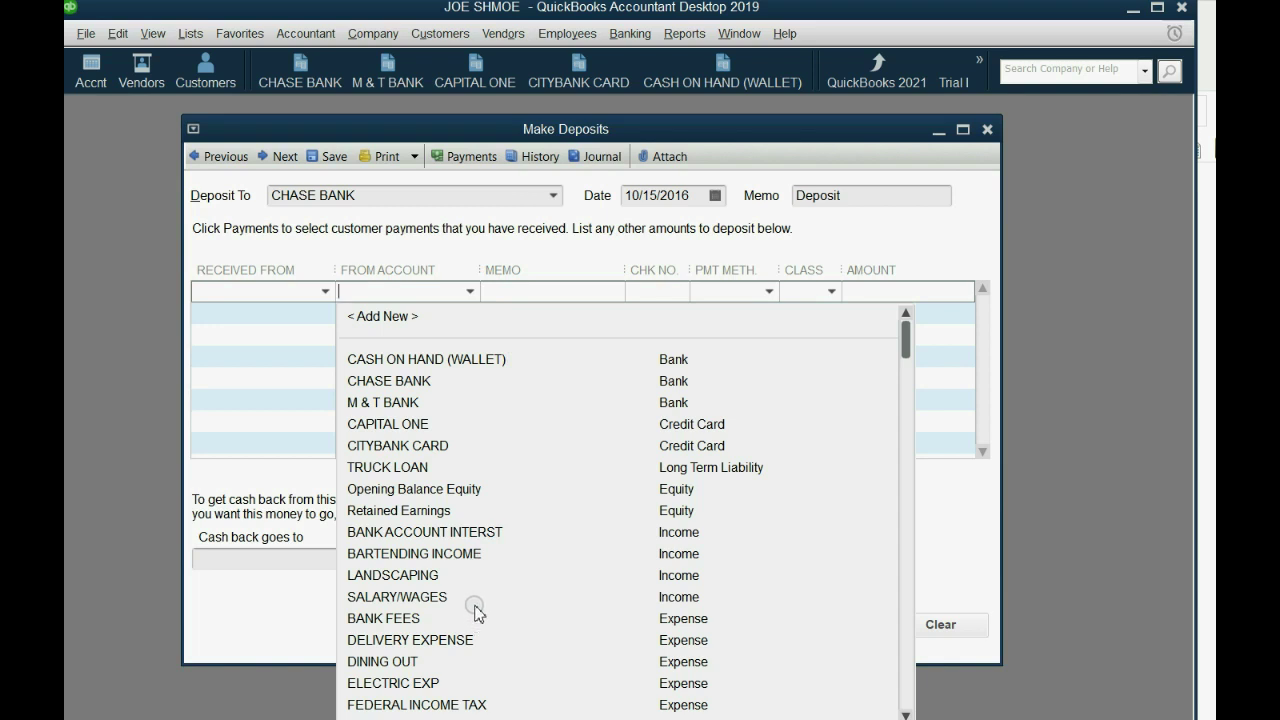
Add deposit lines SALARY/WAGES 2,000 and FEDERAL INCOME TAX -300.
{"action": "left_click", "coordinate": [475, 597]}
{"action": "left_click", "coordinate": [893, 289]}
{"action": "type", "text": "2000"}
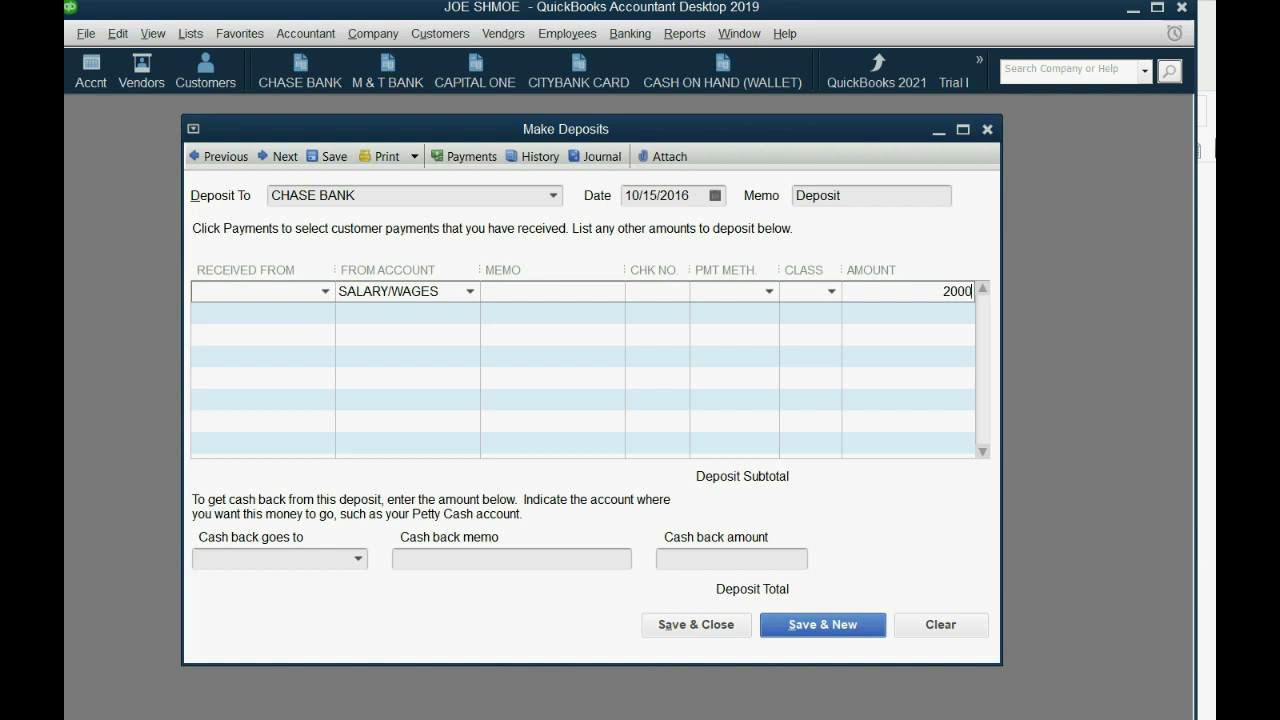
{"action": "key", "text": "Tab"}
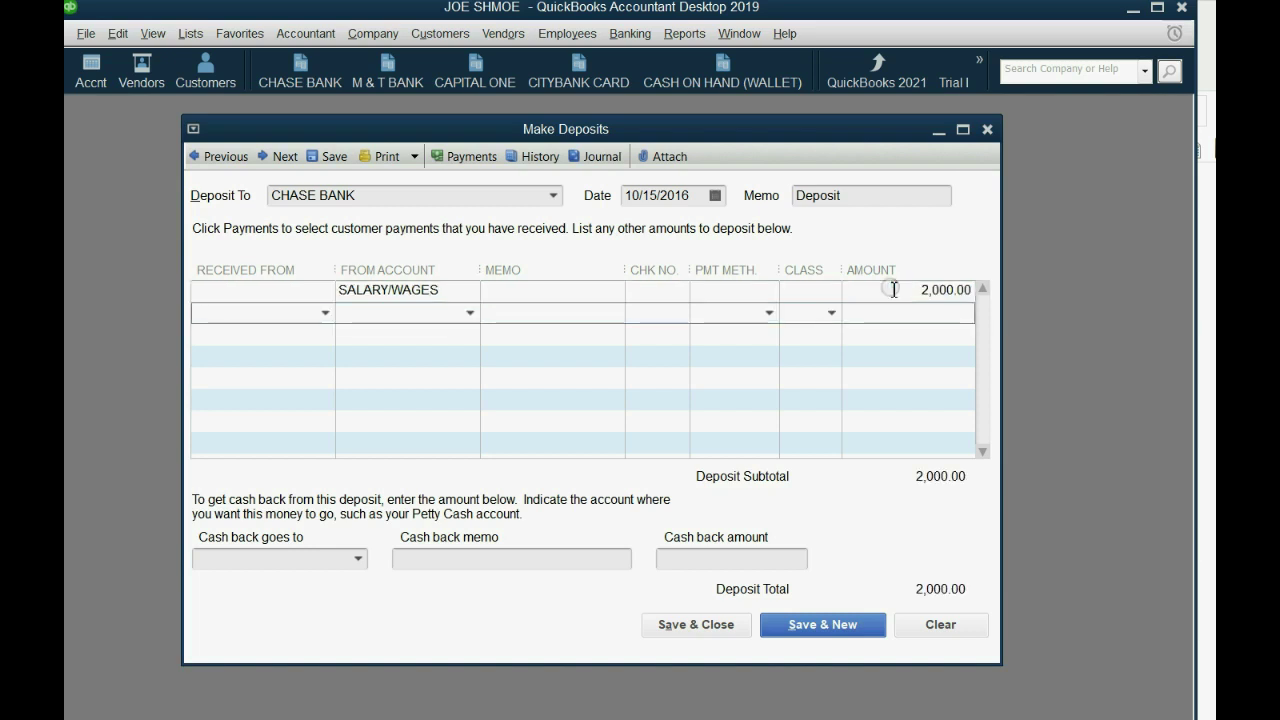
{"action": "left_click", "coordinate": [470, 313]}
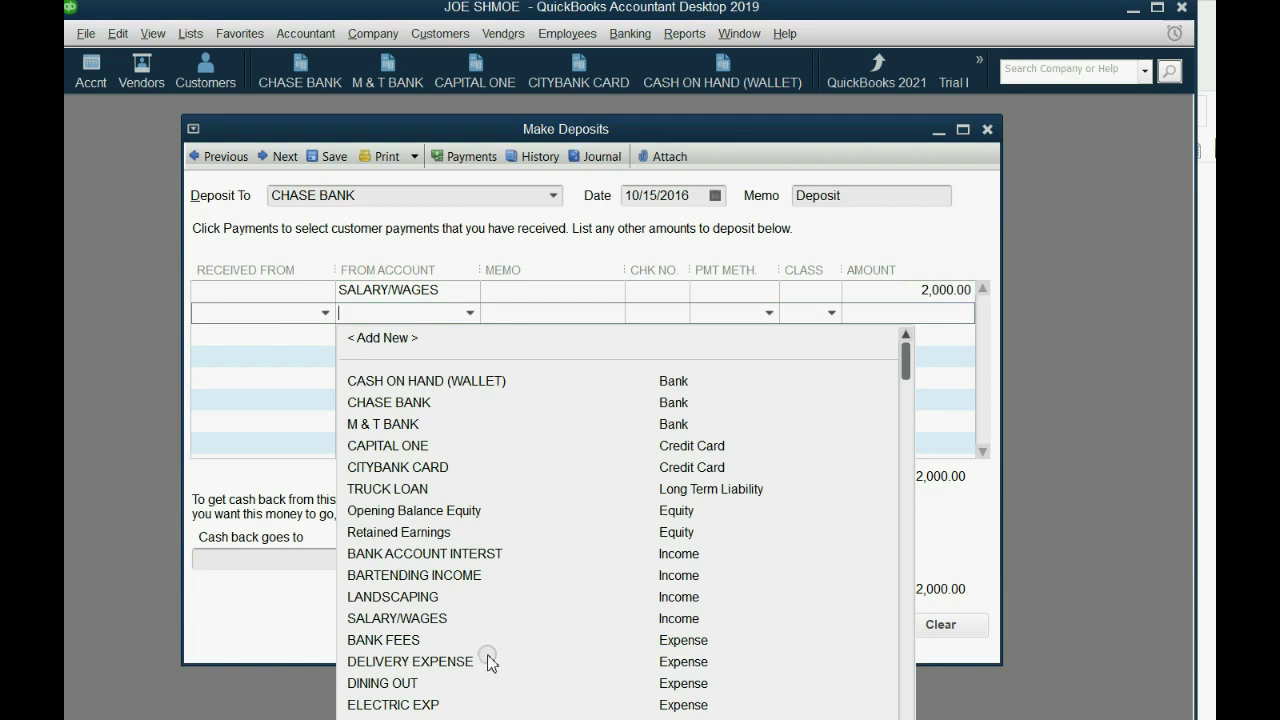
{"action": "left_click", "coordinate": [487, 717]}
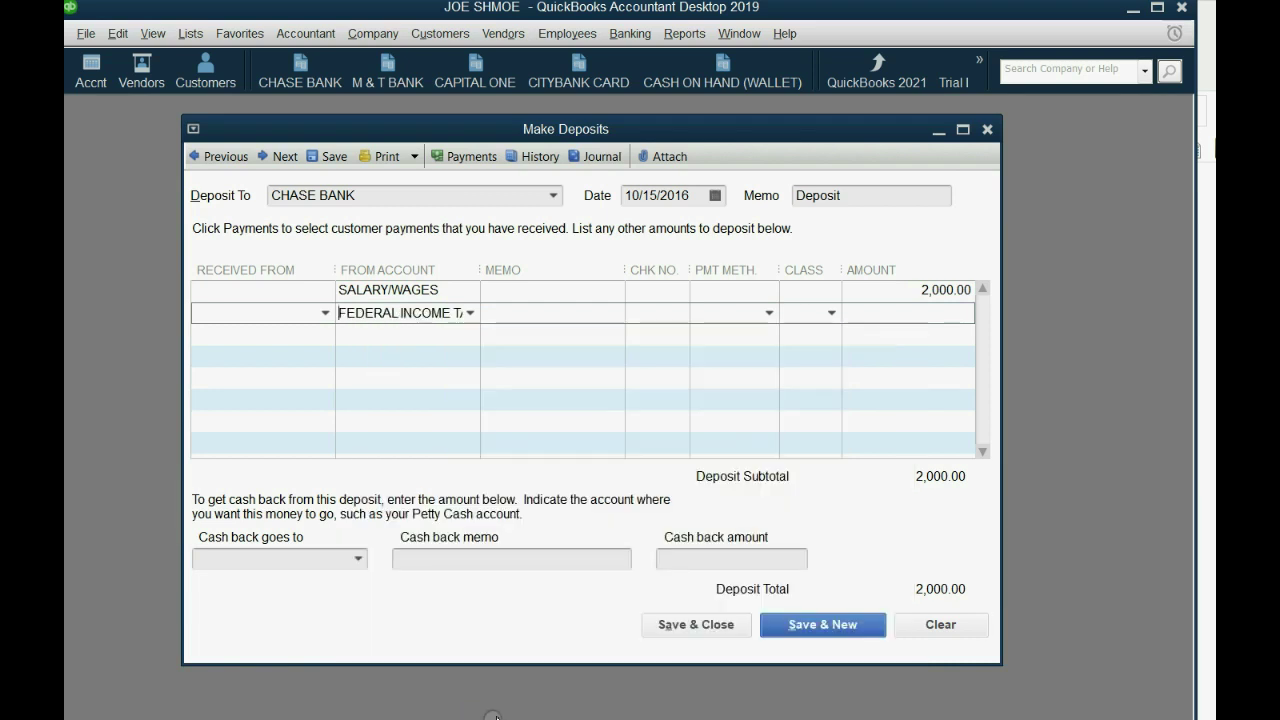
{"action": "left_click", "coordinate": [910, 316]}
{"action": "type", "text": "-300"}
{"action": "key", "text": "Tab"}
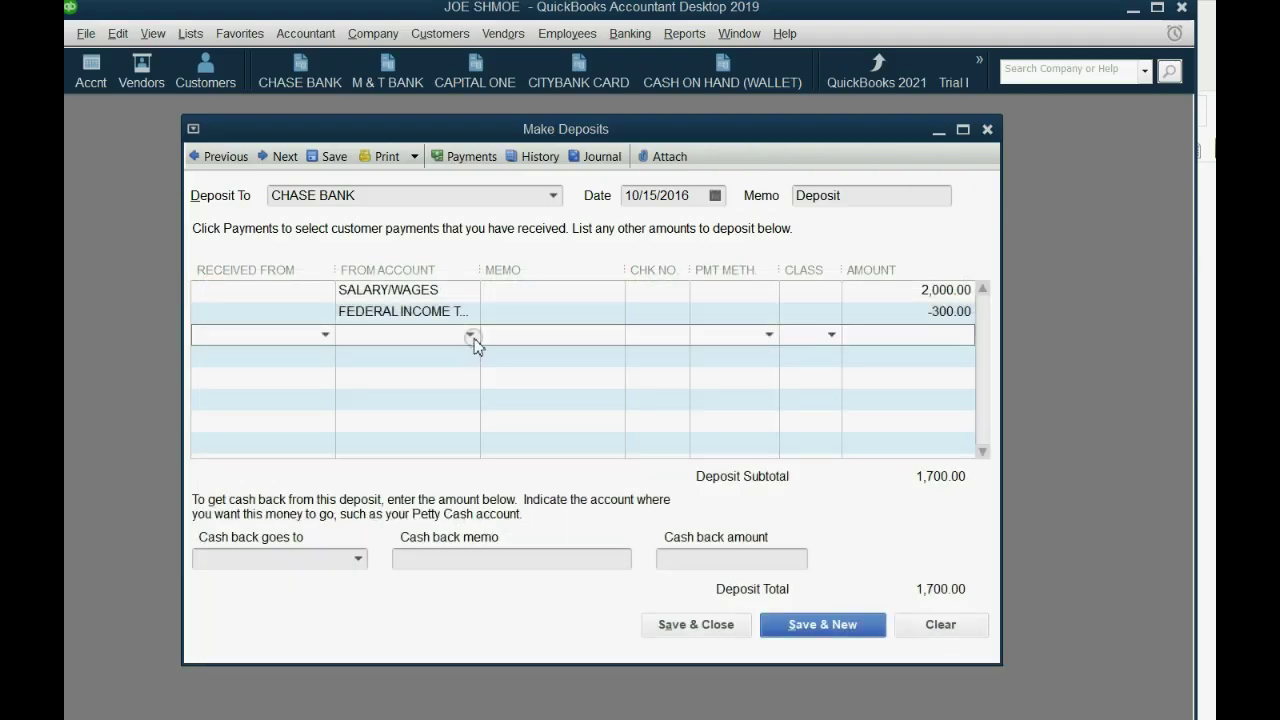
Add deposit lines STATE INCOME TAX -100 and SOCIAL SECURITY -124.
{"action": "left_click", "coordinate": [471, 336]}
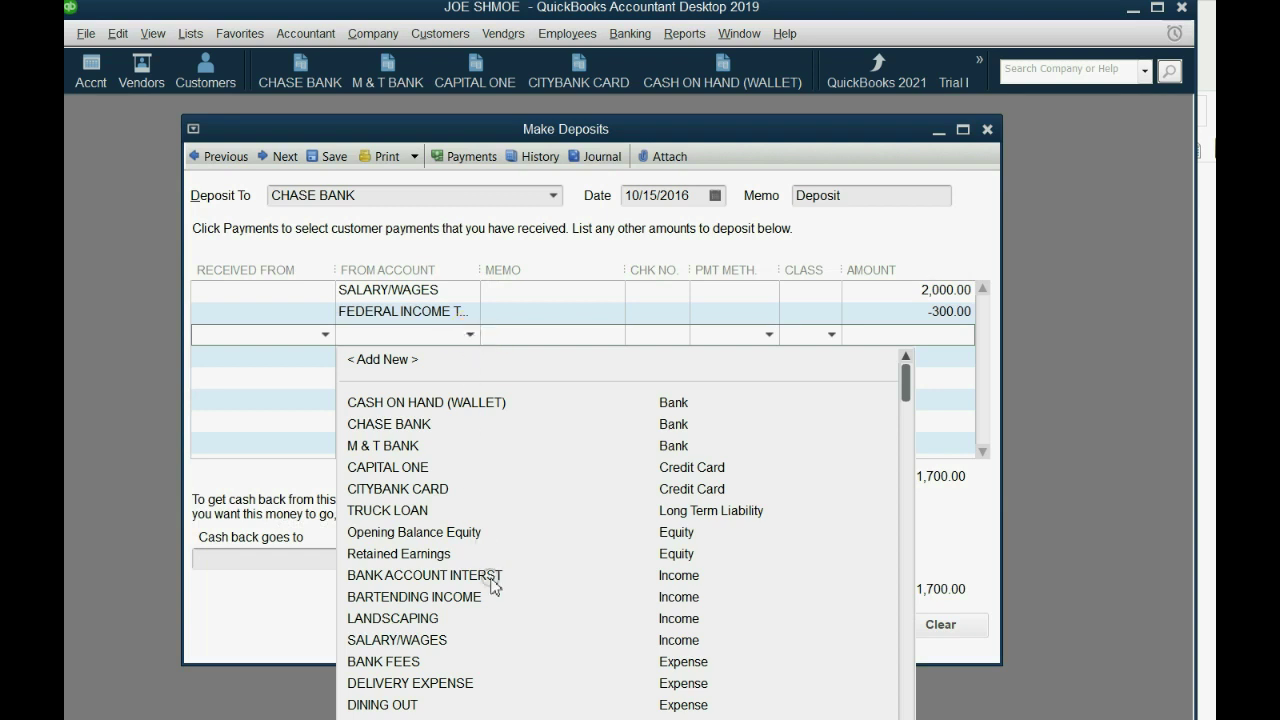
{"action": "scroll", "coordinate": [497, 605], "scroll_direction": "down", "scroll_amount": 2}
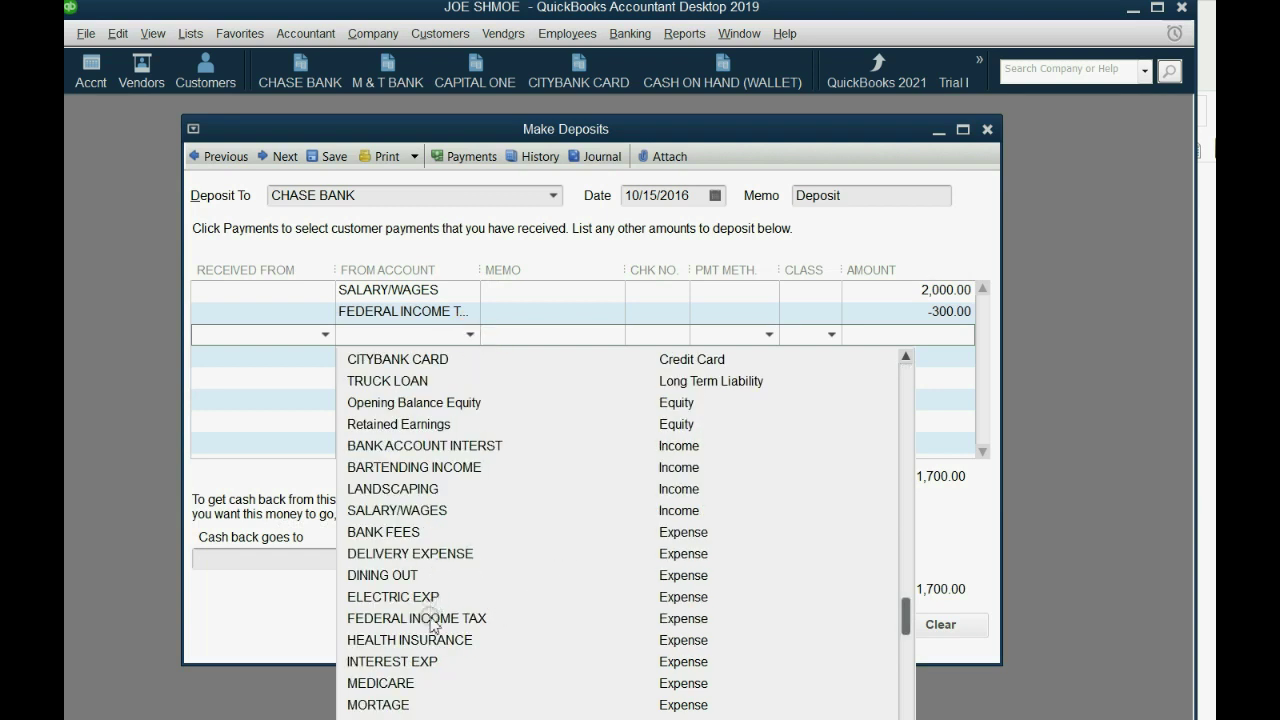
{"action": "left_click", "coordinate": [430, 719]}
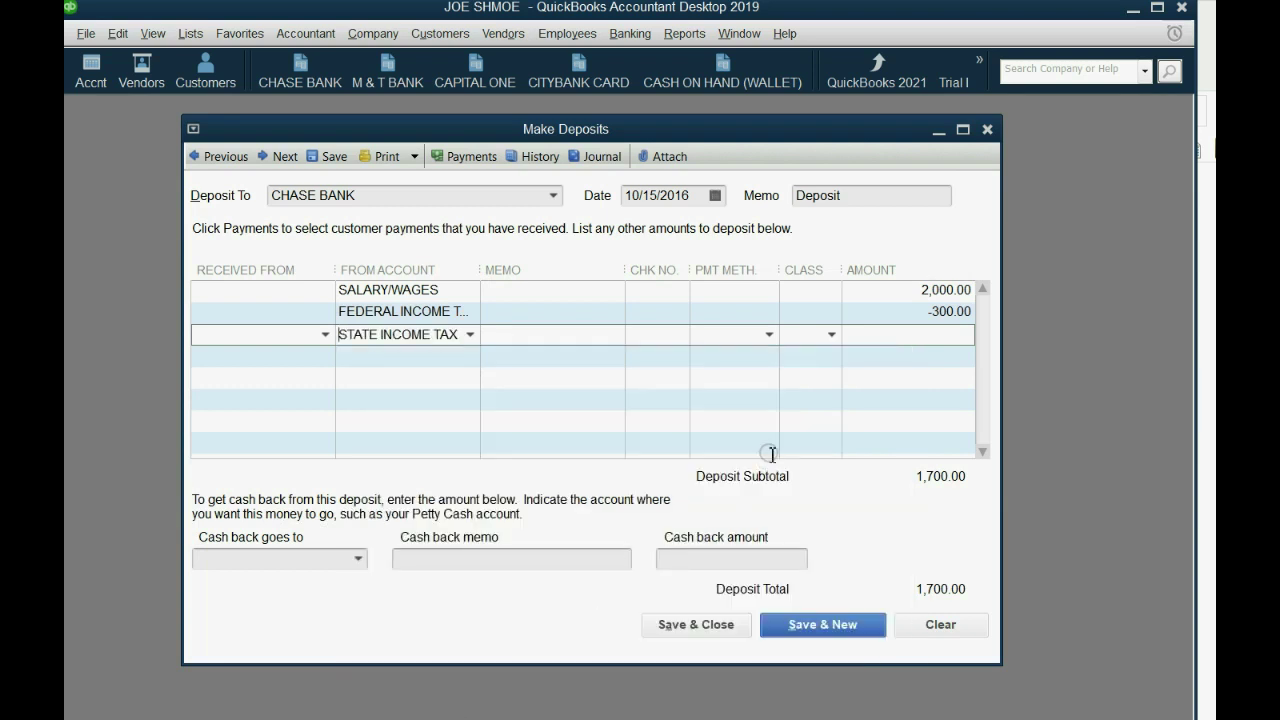
{"action": "left_click", "coordinate": [922, 340]}
{"action": "type", "text": "-100"}
{"action": "key", "text": "Tab"}
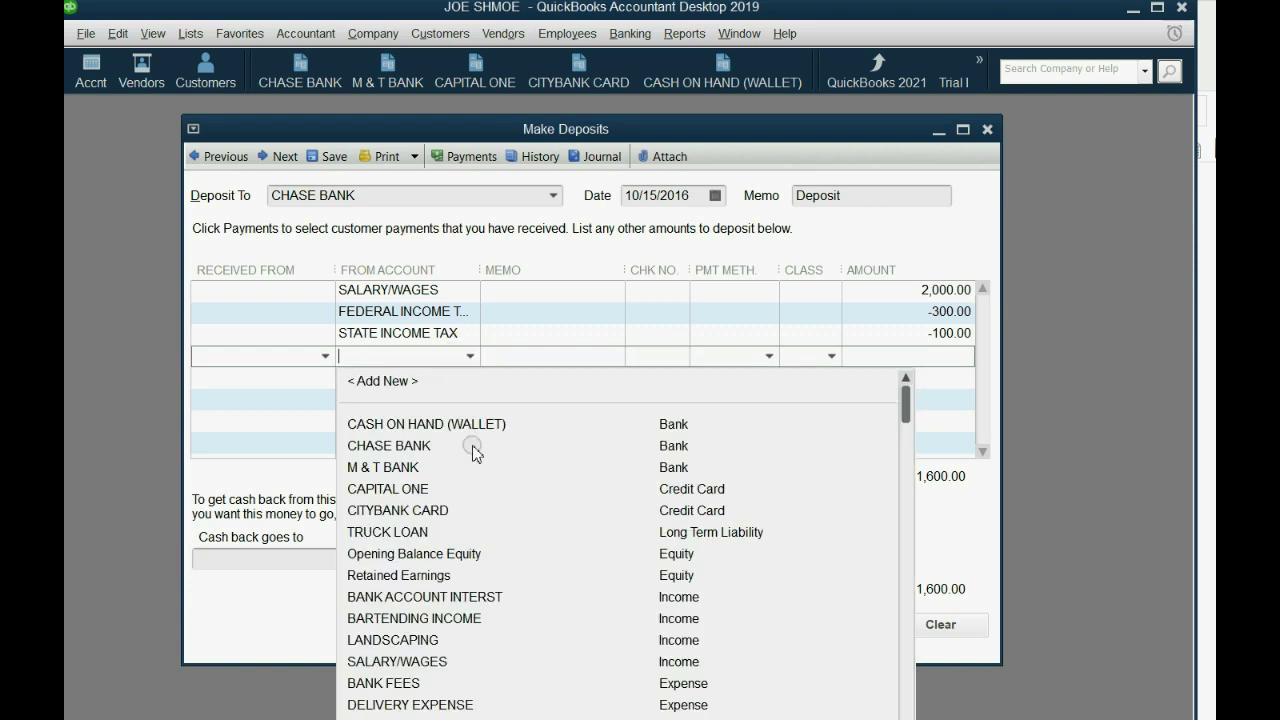
{"action": "scroll", "coordinate": [455, 703], "scroll_direction": "down", "scroll_amount": 3}
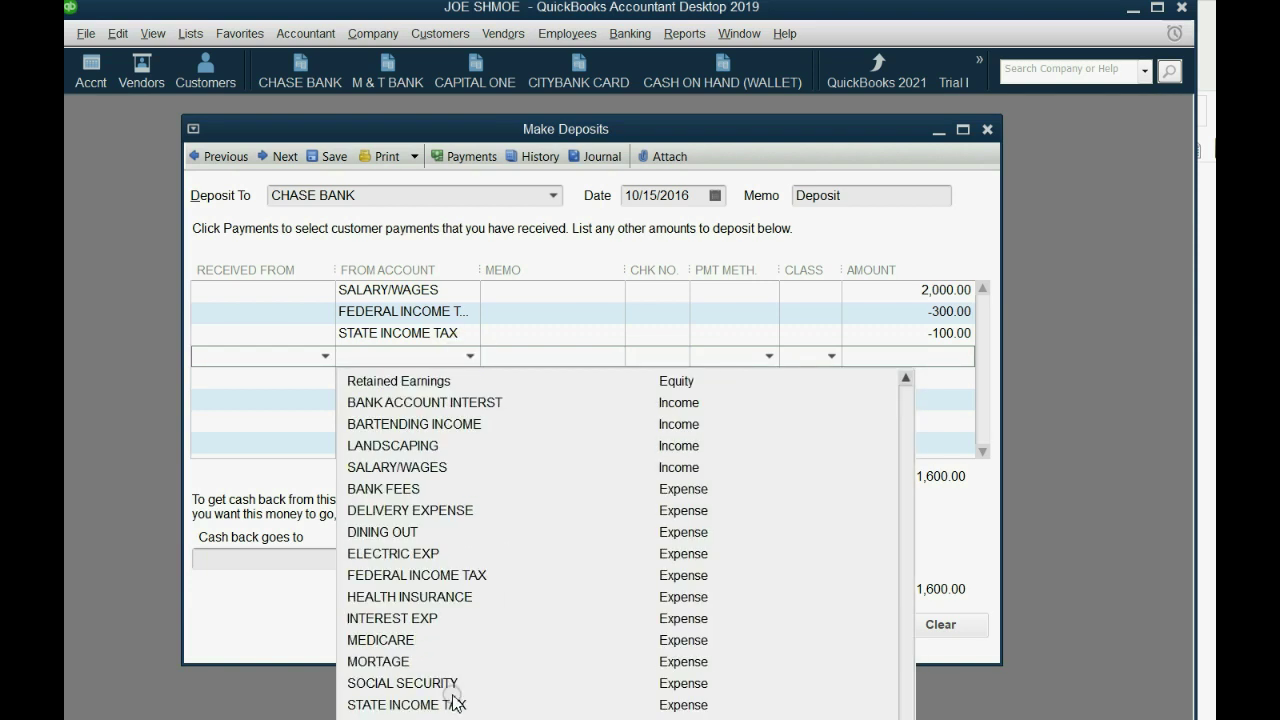
{"action": "left_click", "coordinate": [452, 684]}
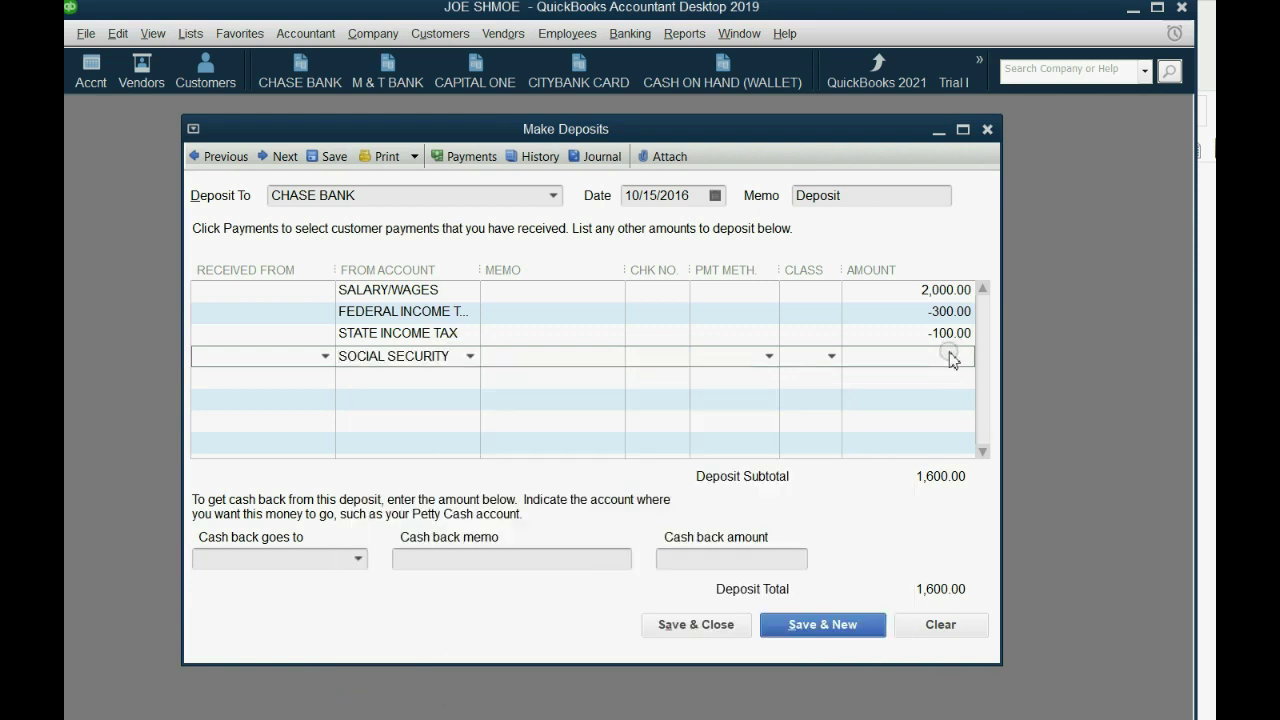
{"action": "left_click", "coordinate": [956, 361]}
{"action": "type", "text": "-124"}
{"action": "key", "text": "Tab"}
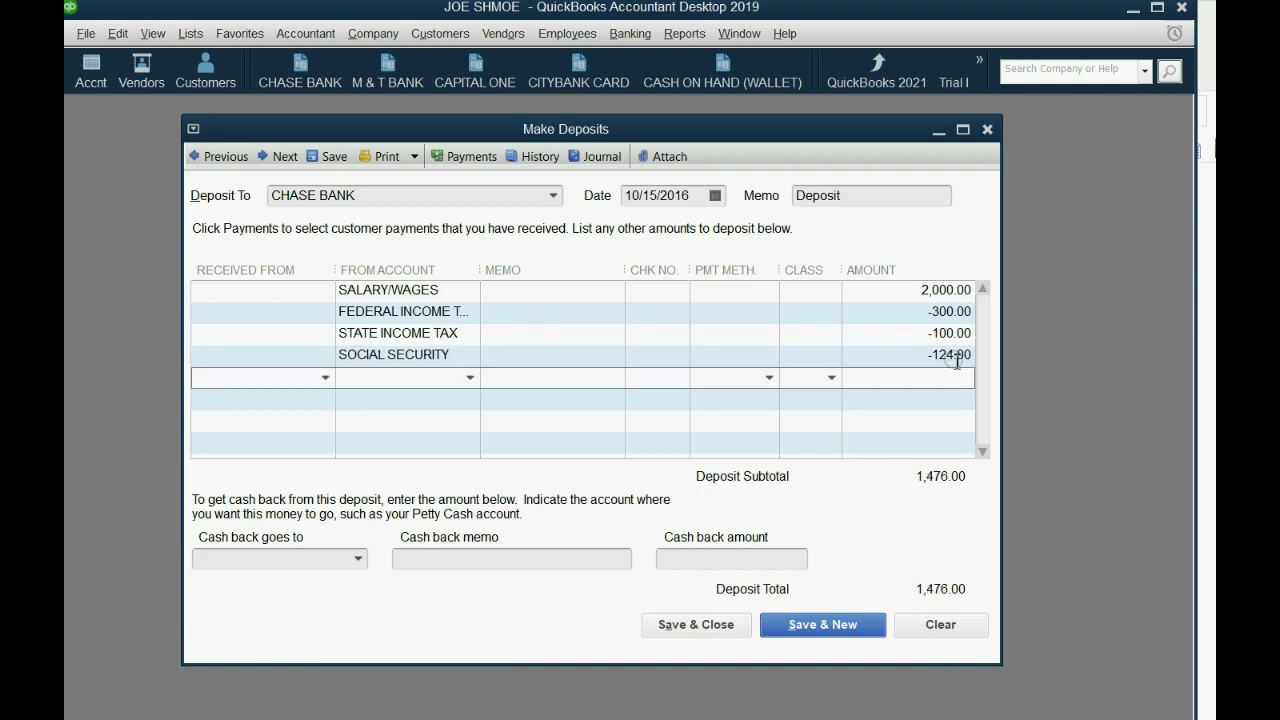
Add MEDICARE -29 and HEALTH INSURANCE -67 lines and save the 1,380.00 deposit.
{"action": "left_click", "coordinate": [470, 377]}
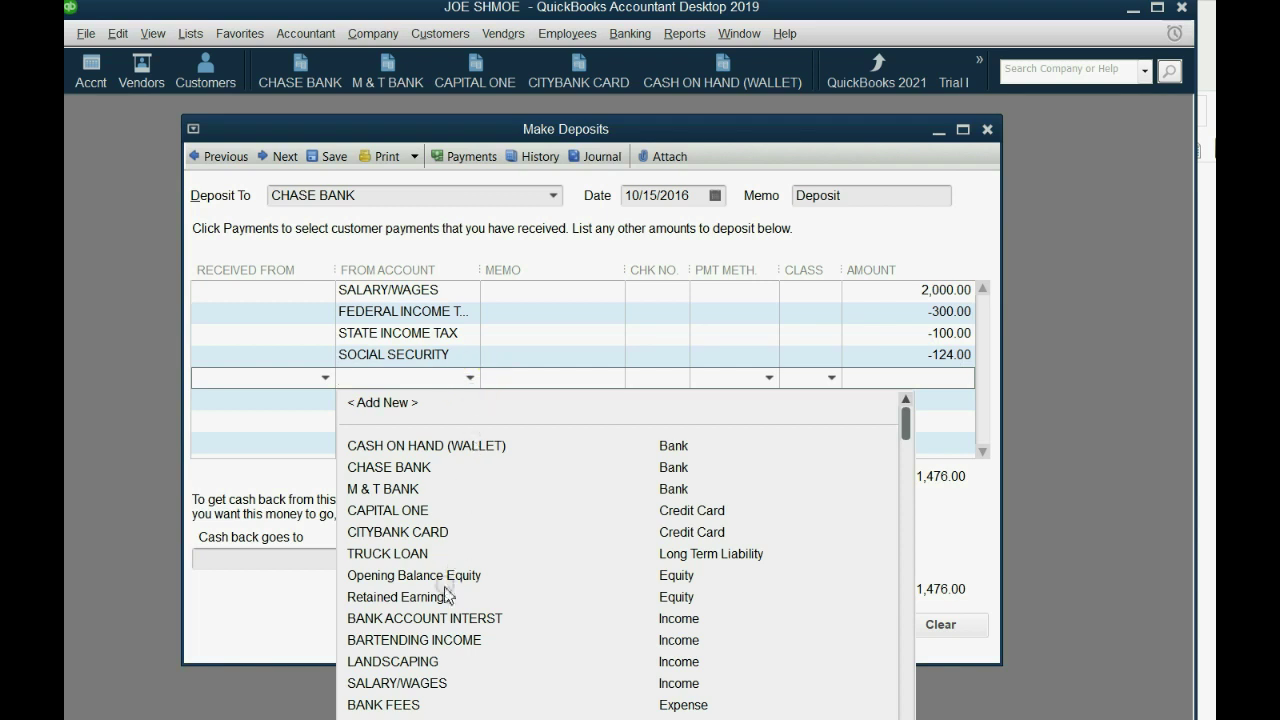
{"action": "type", "text": "MEDICARE"}
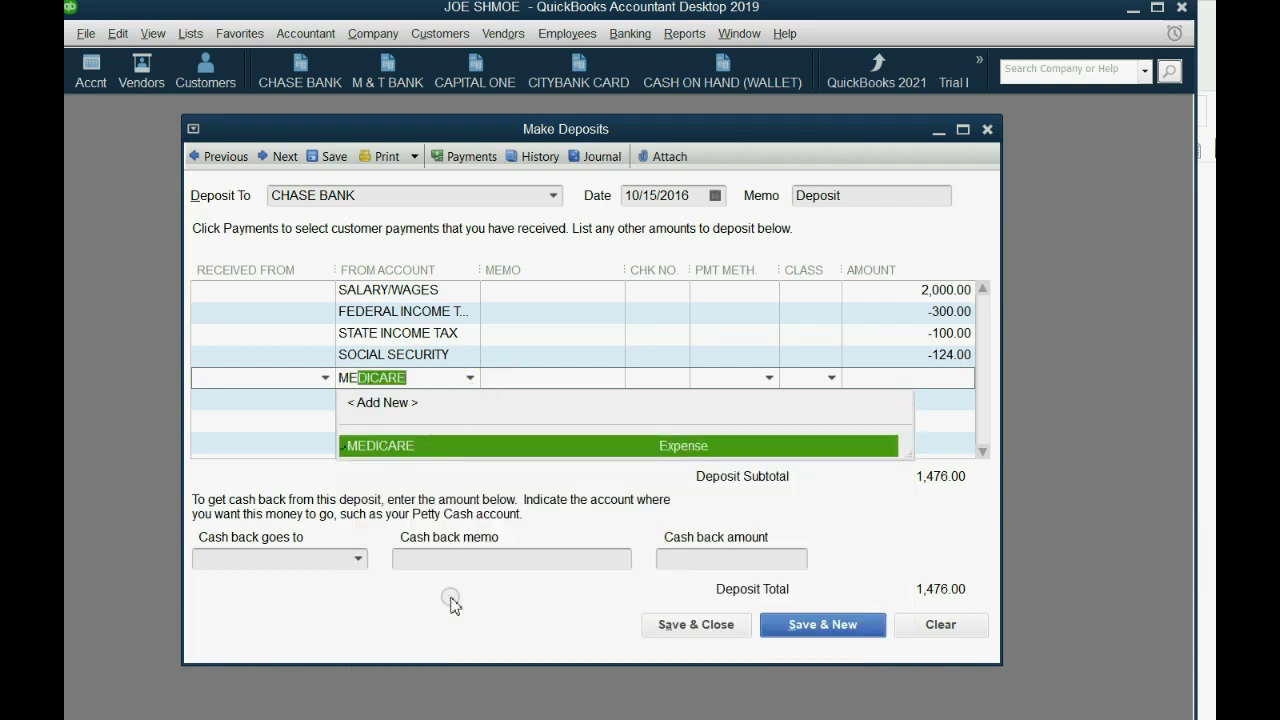
{"action": "left_click", "coordinate": [625, 446]}
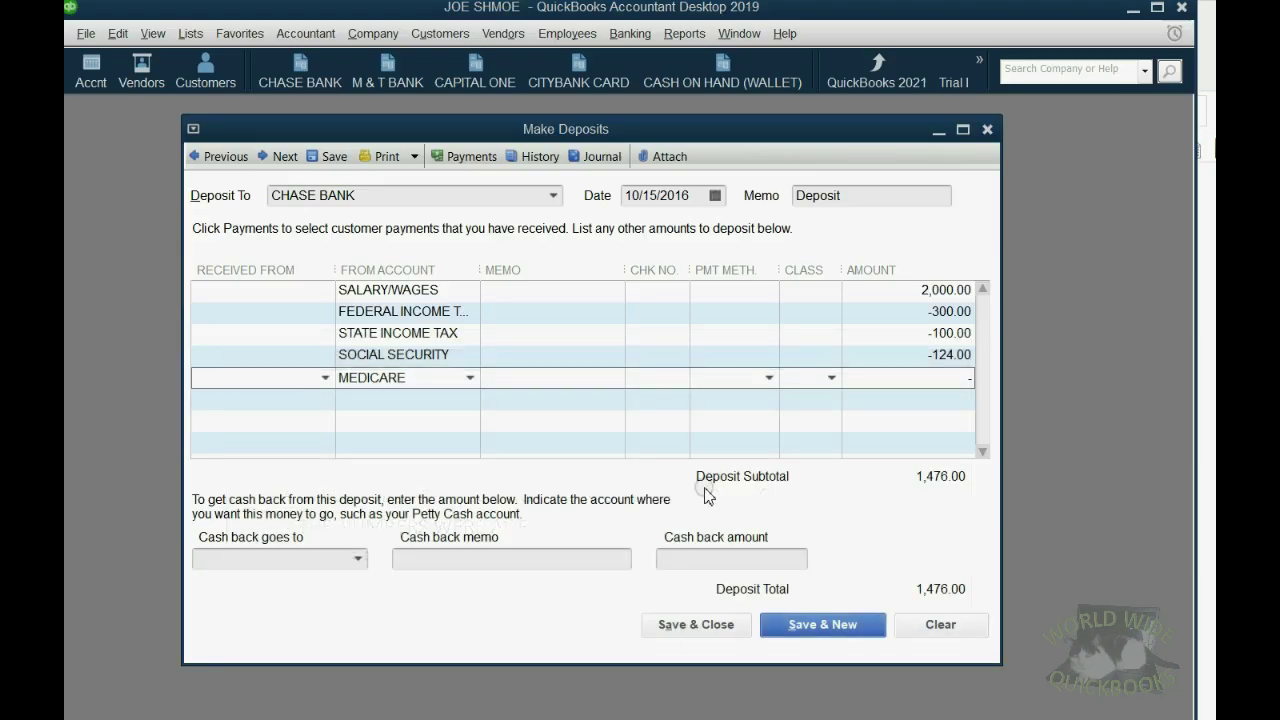
{"action": "left_click", "coordinate": [972, 378]}
{"action": "type", "text": "29"}
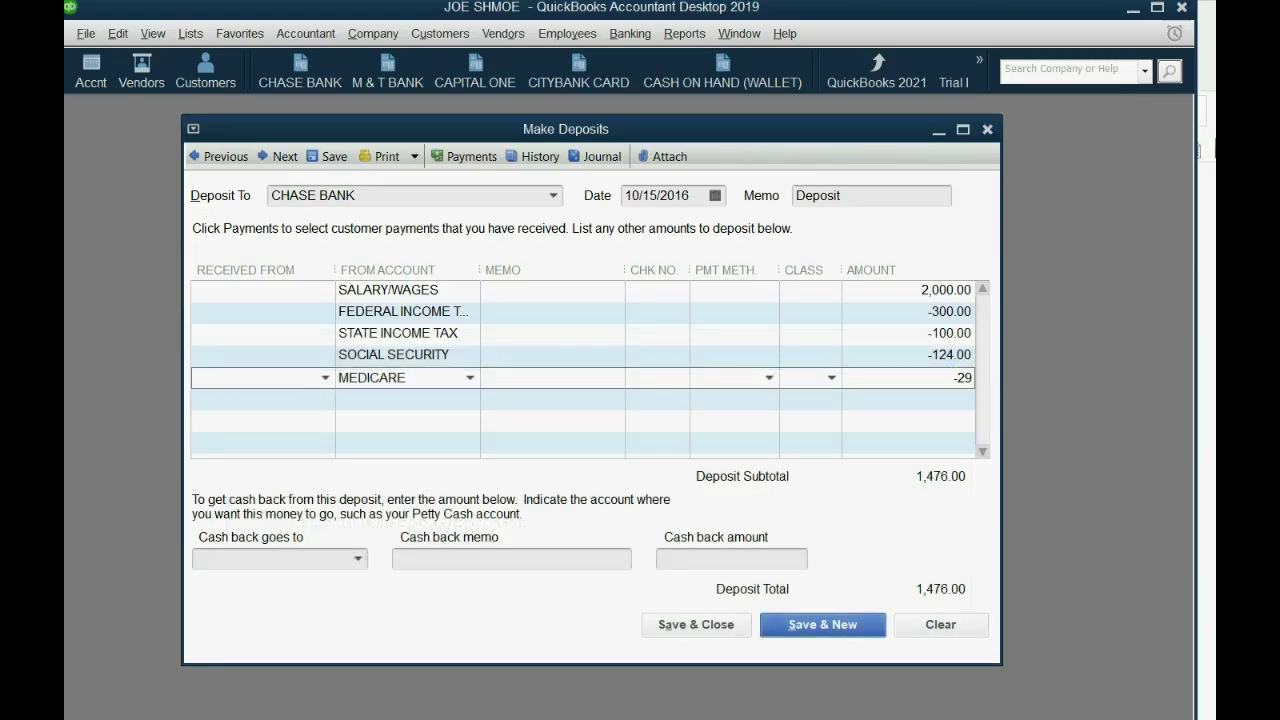
{"action": "key", "text": "Tab"}
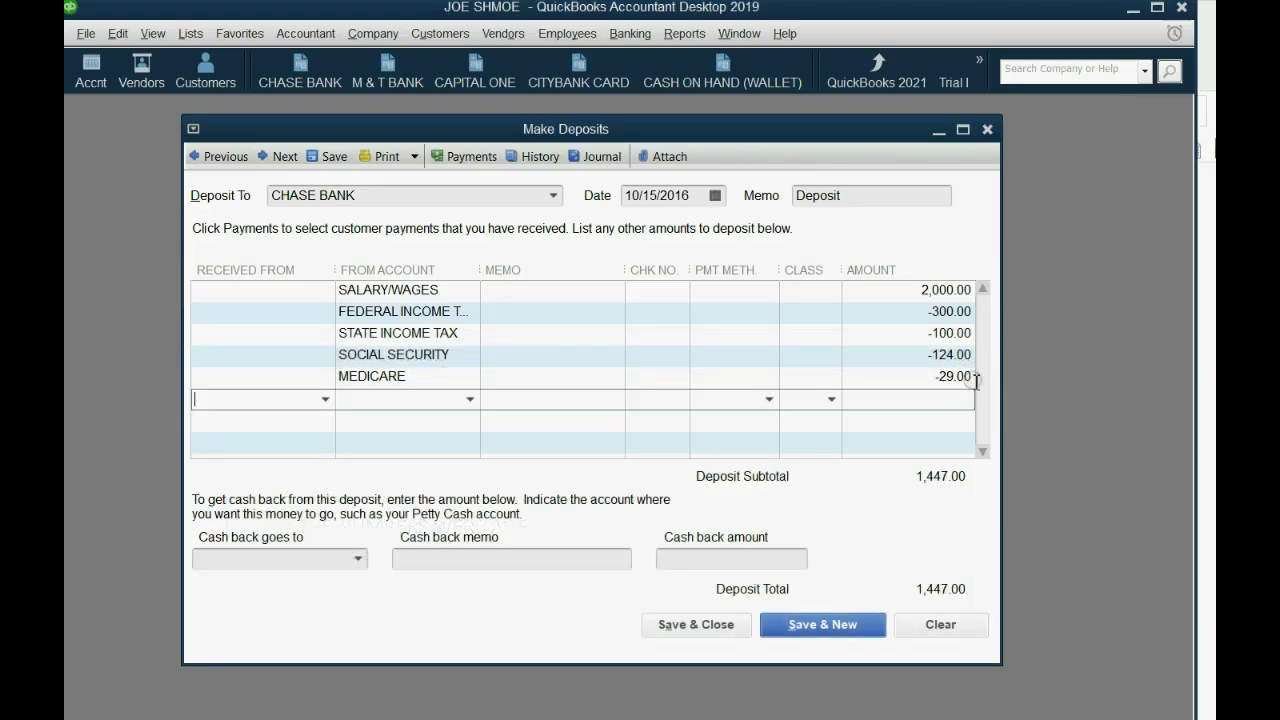
{"action": "left_click", "coordinate": [470, 399]}
{"action": "scroll", "coordinate": [478, 512], "scroll_direction": "down", "scroll_amount": 2}
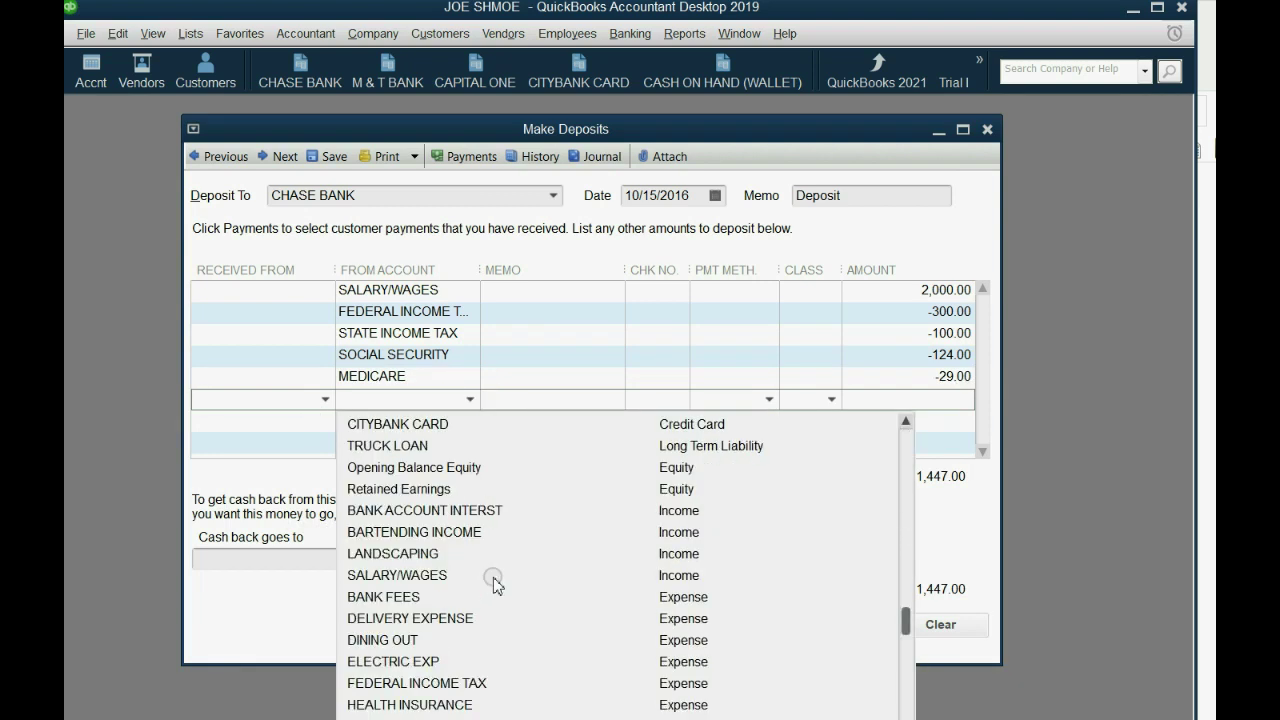
{"action": "type", "text": "h"}
{"action": "left_click", "coordinate": [518, 469]}
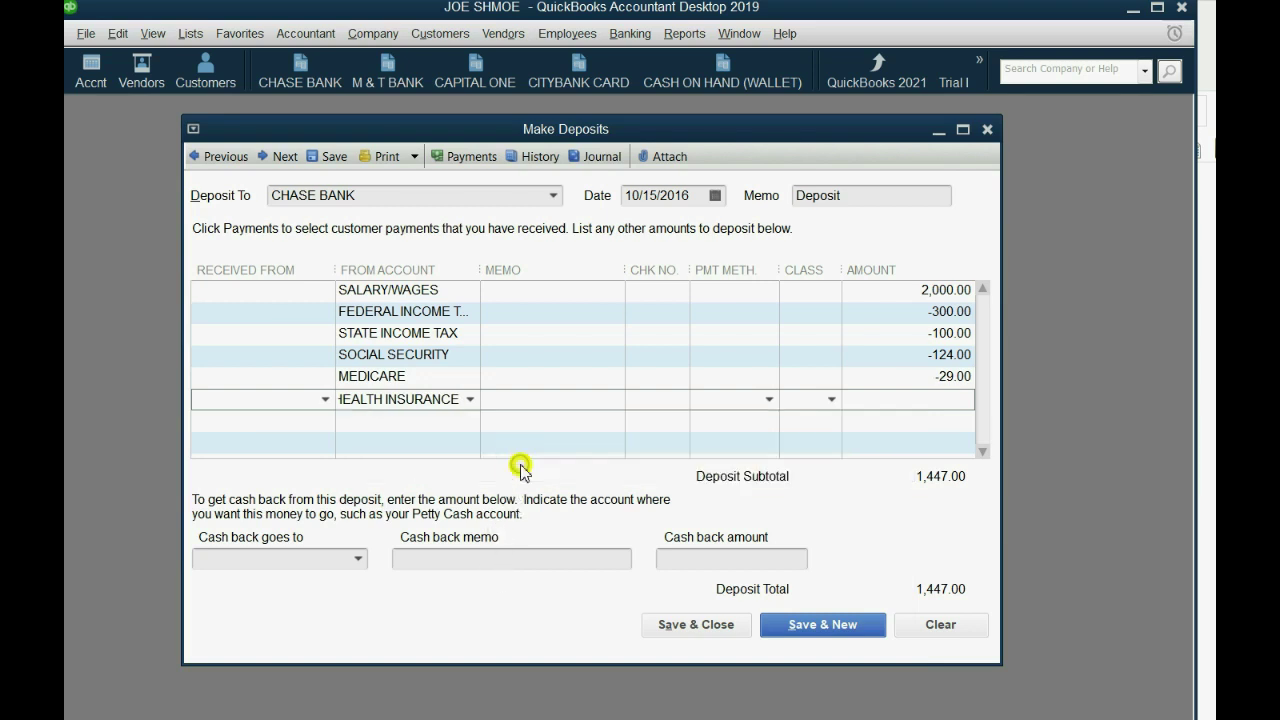
{"action": "left_click", "coordinate": [937, 412]}
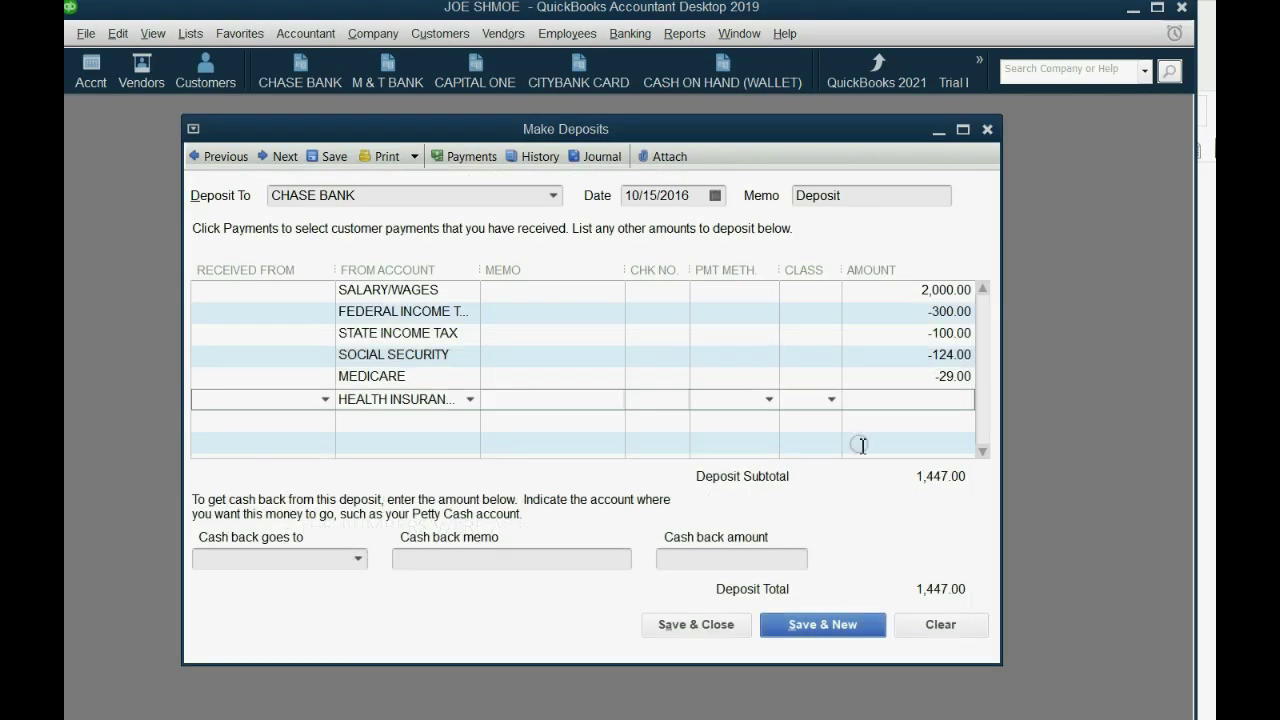
{"action": "type", "text": "-67"}
{"action": "key", "text": "Tab"}
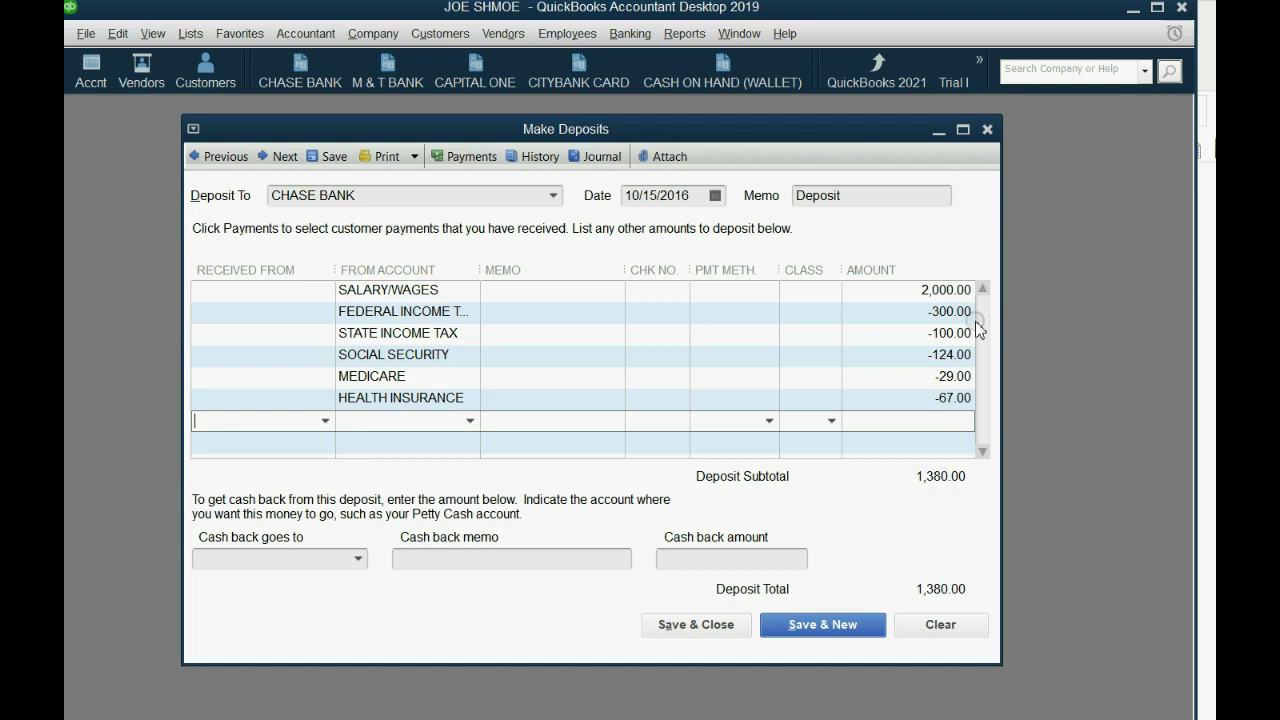
{"action": "left_click", "coordinate": [690, 630]}
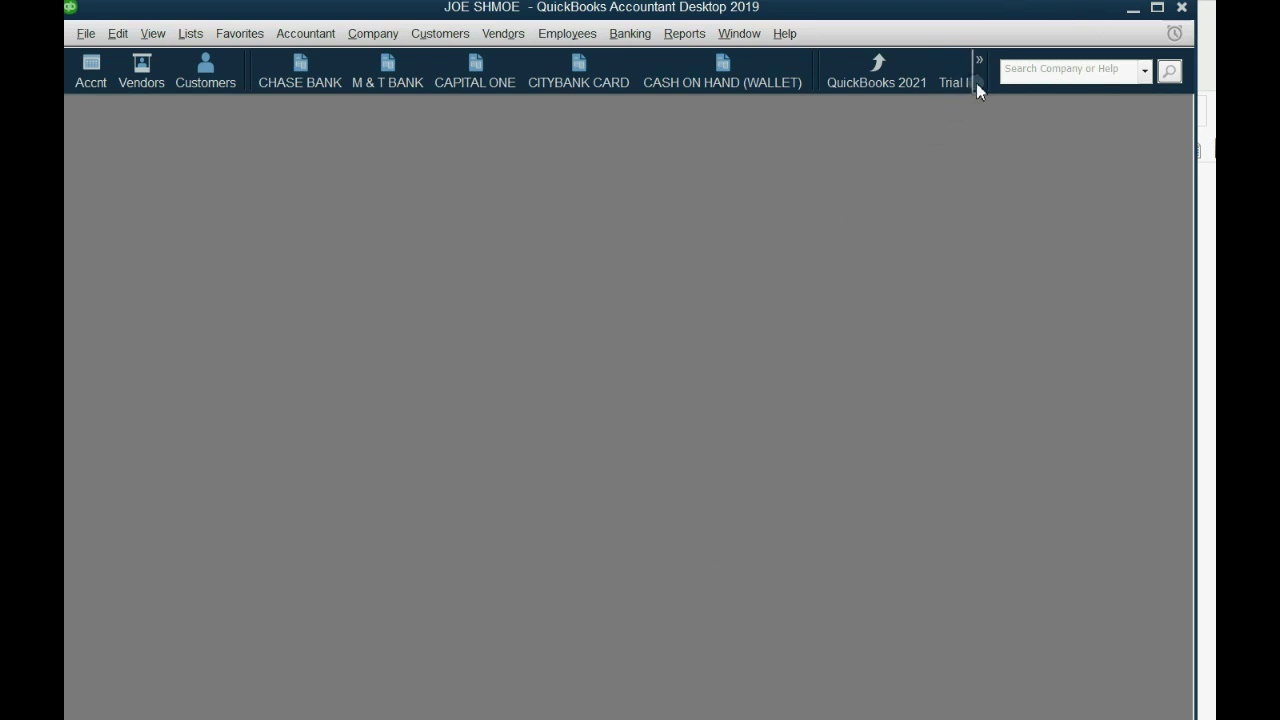
Bring up the Profit & Loss report and set its start date to 10/01/2016.
{"action": "left_click", "coordinate": [977, 86]}
{"action": "left_click", "coordinate": [1011, 132]}
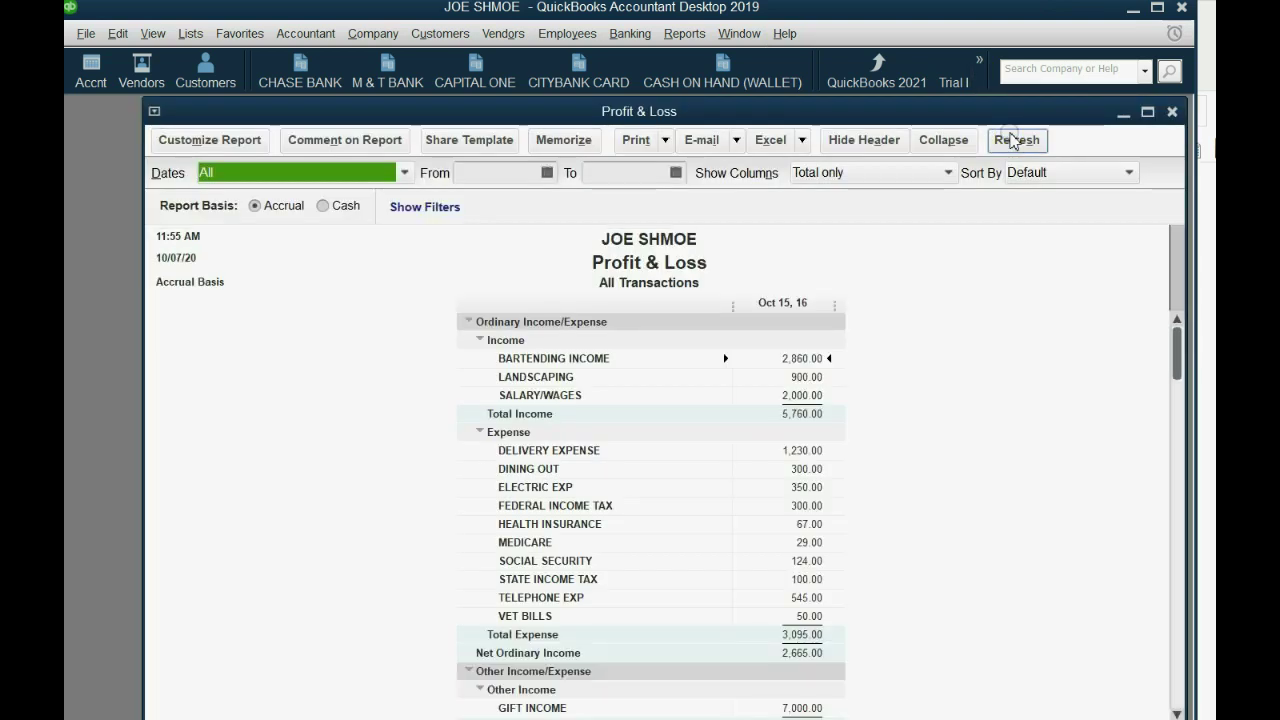
{"action": "left_click", "coordinate": [548, 173]}
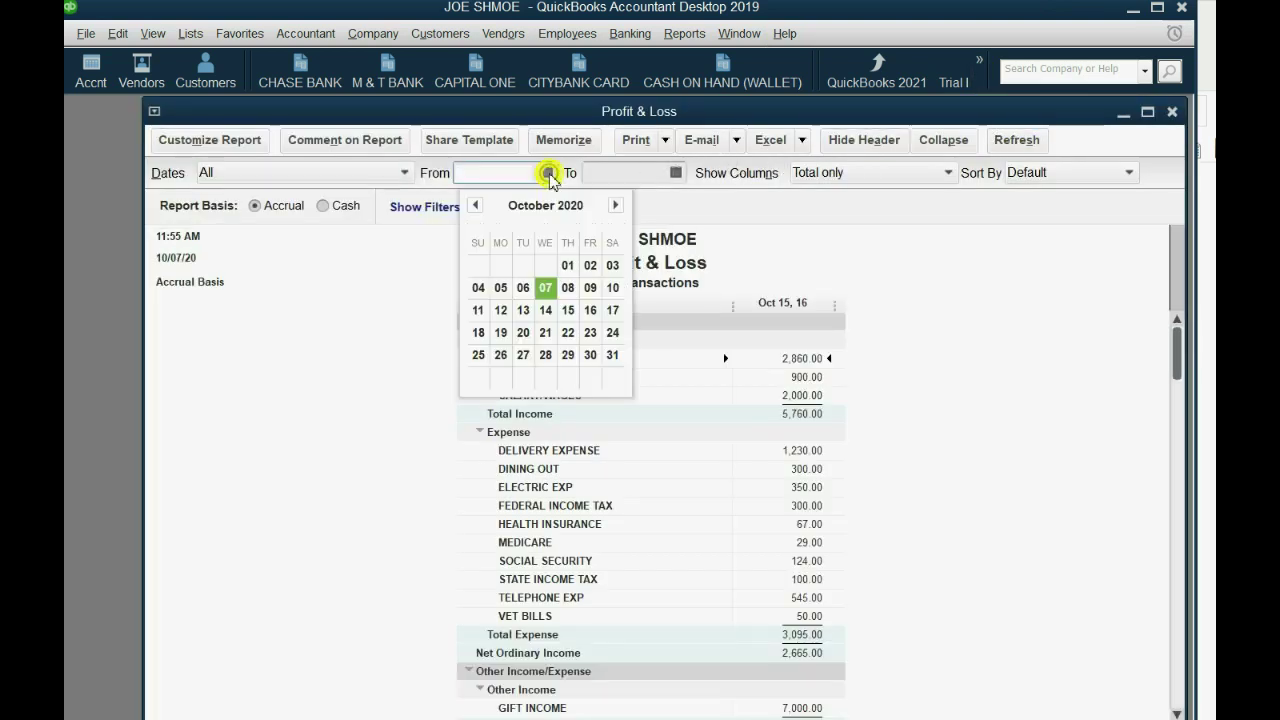
{"action": "left_click", "coordinate": [567, 266]}
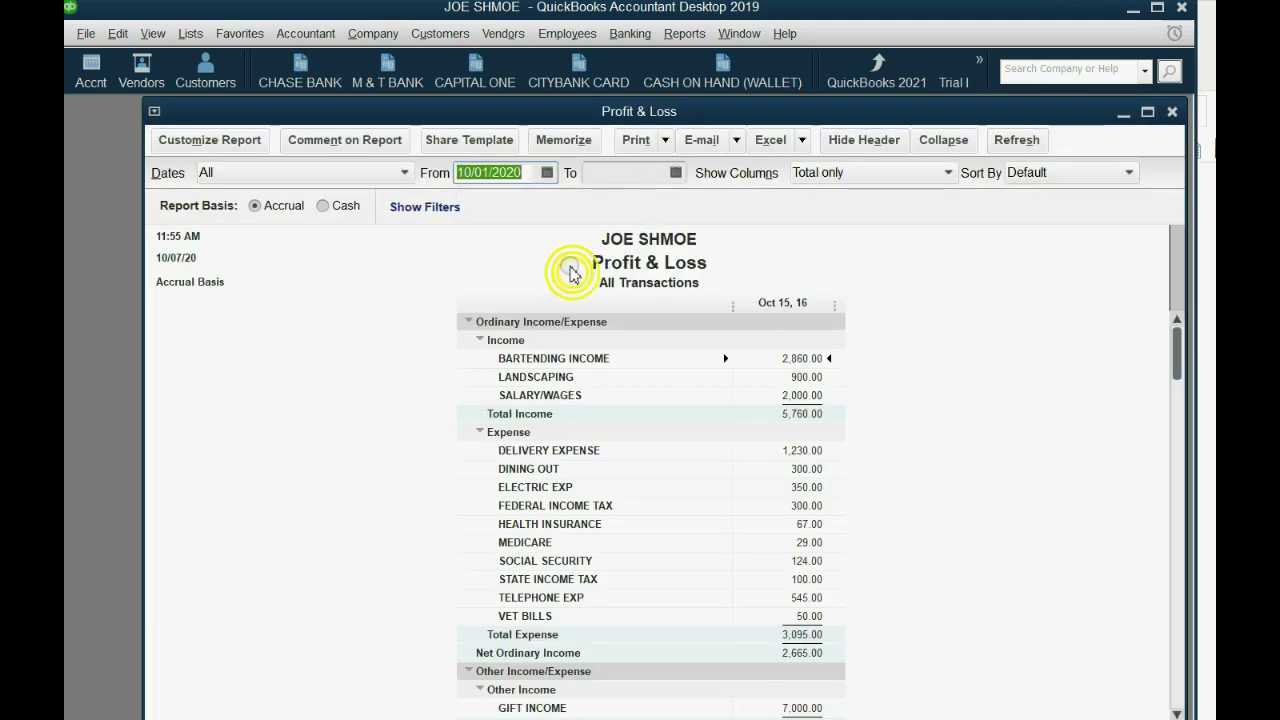
{"action": "left_click", "coordinate": [543, 172]}
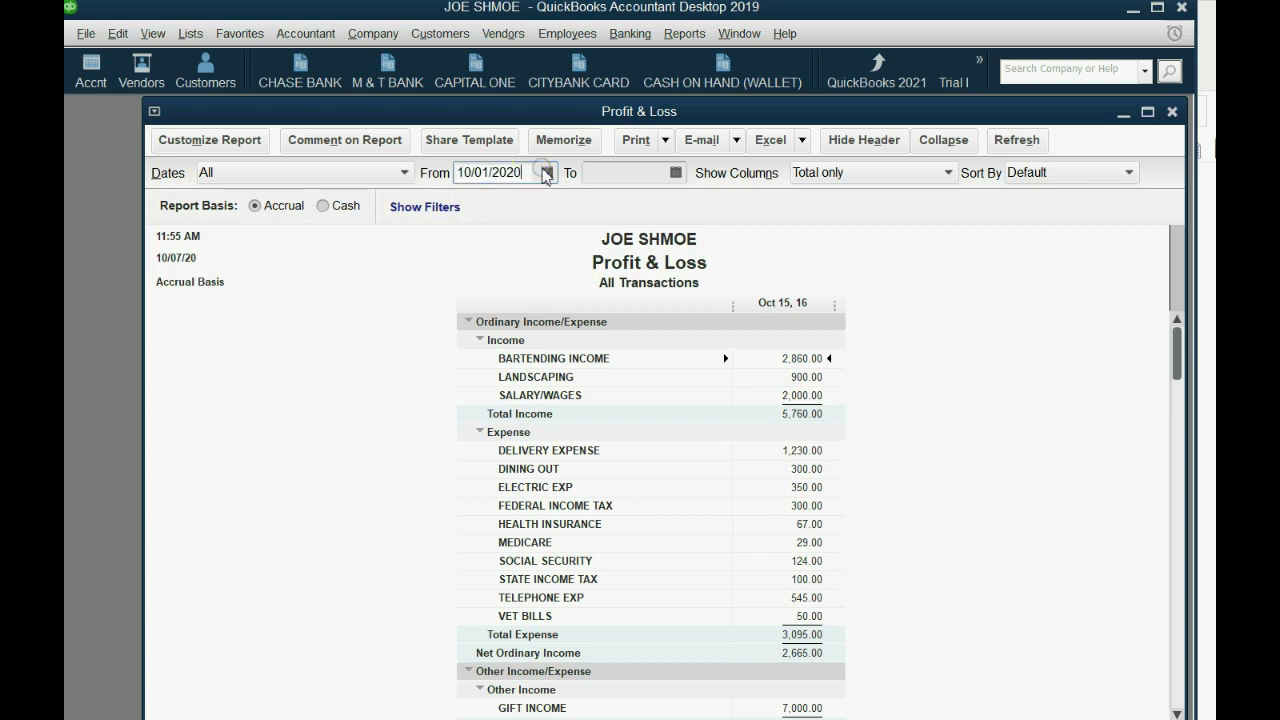
{"action": "type", "text": "16"}
{"action": "key", "text": "Tab"}
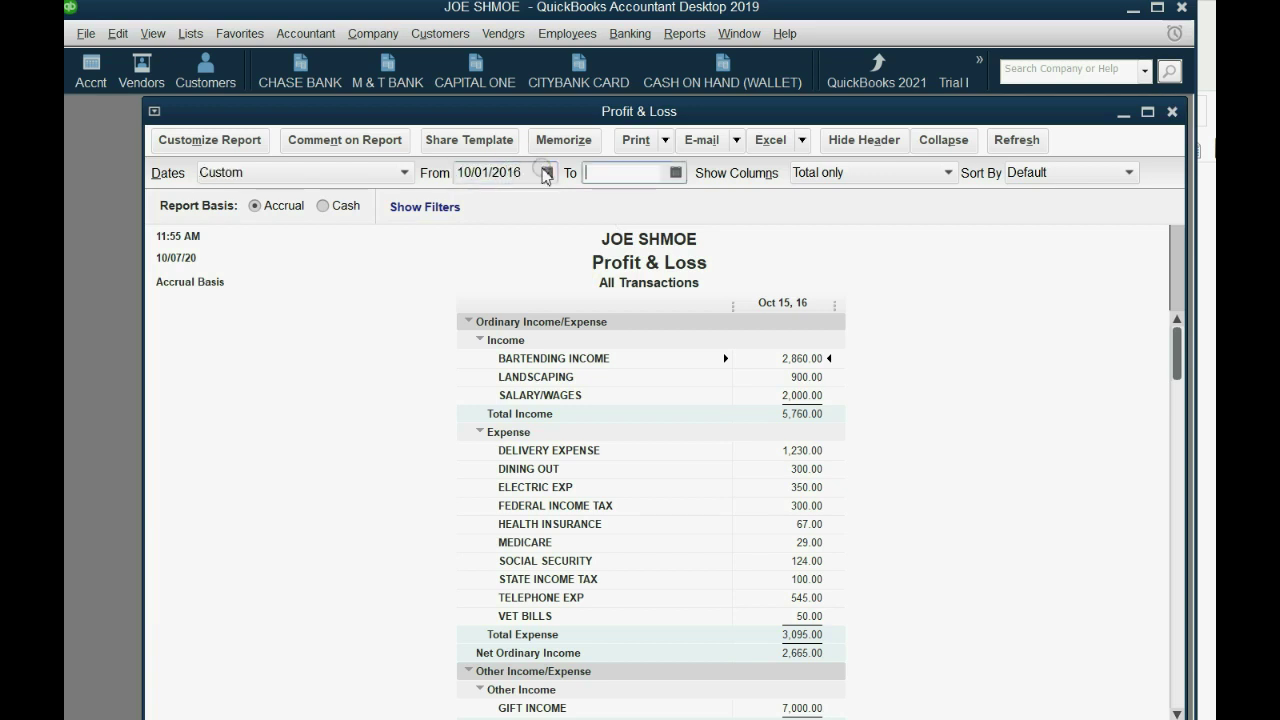
Set the report end date to 10/31/2016 and confirm both dates.
{"action": "left_click", "coordinate": [676, 172]}
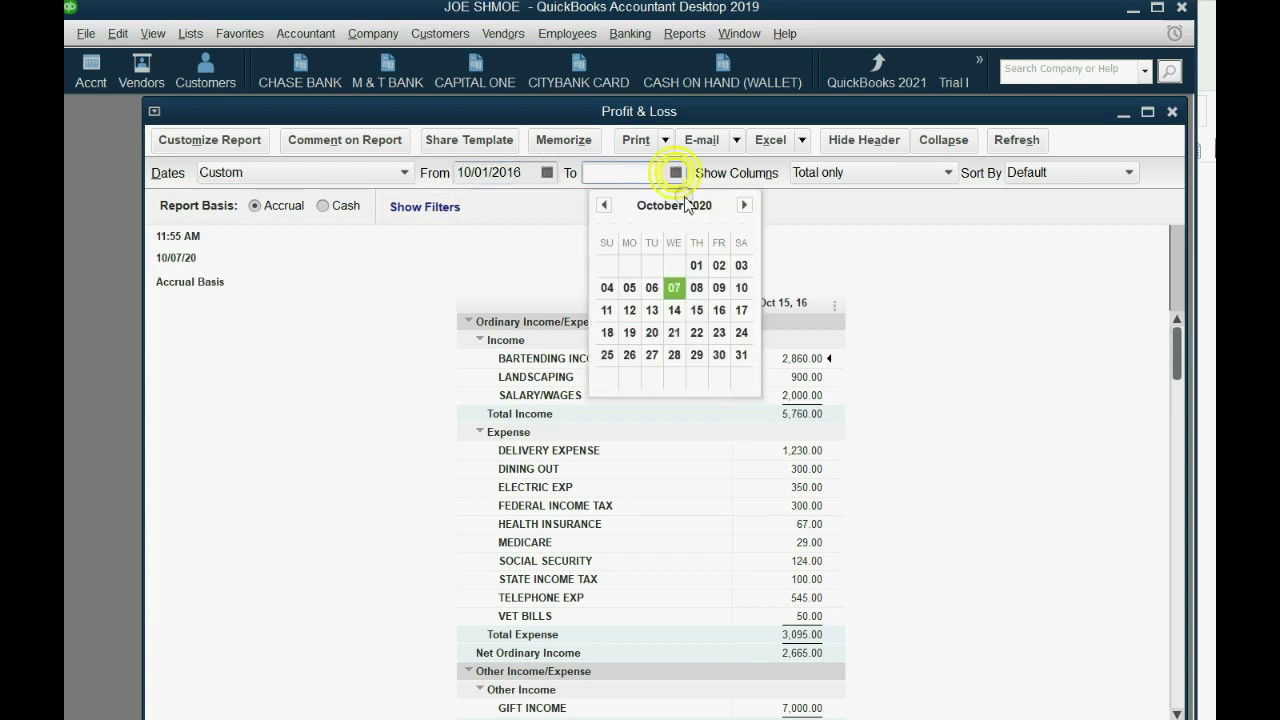
{"action": "left_click", "coordinate": [741, 354]}
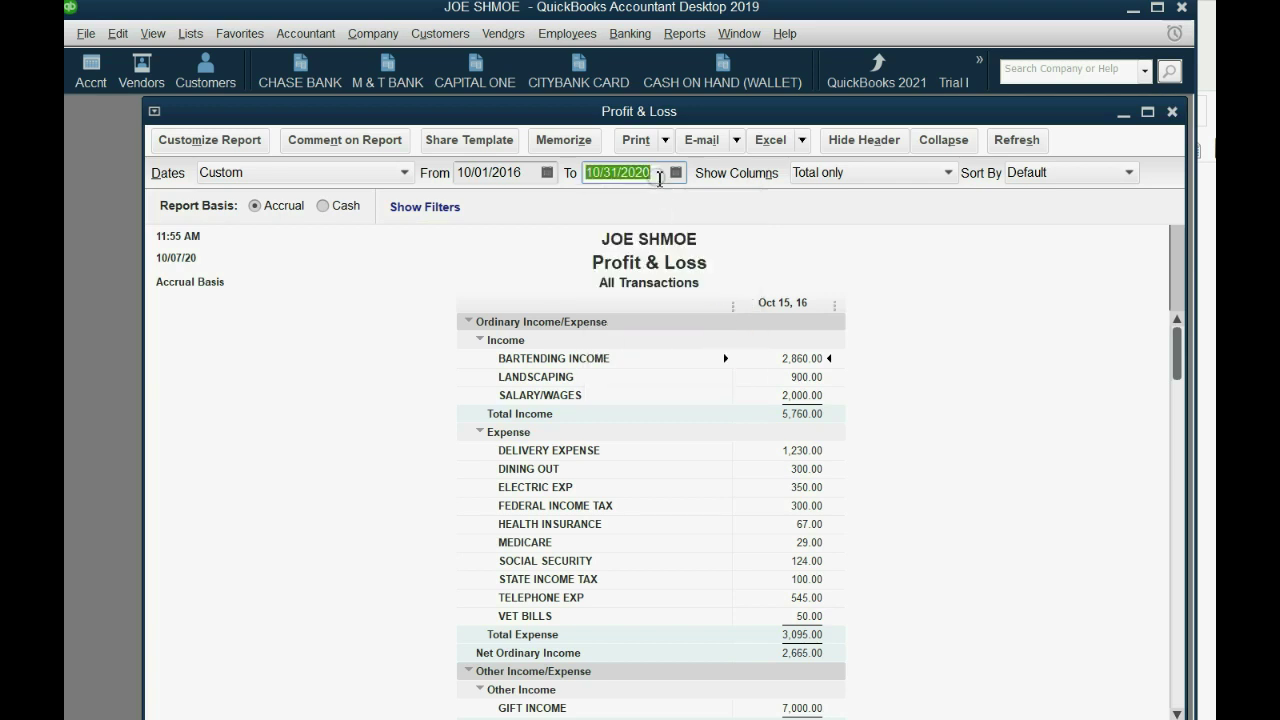
{"action": "left_click", "coordinate": [653, 174]}
{"action": "type", "text": "16"}
{"action": "key", "text": "Tab"}
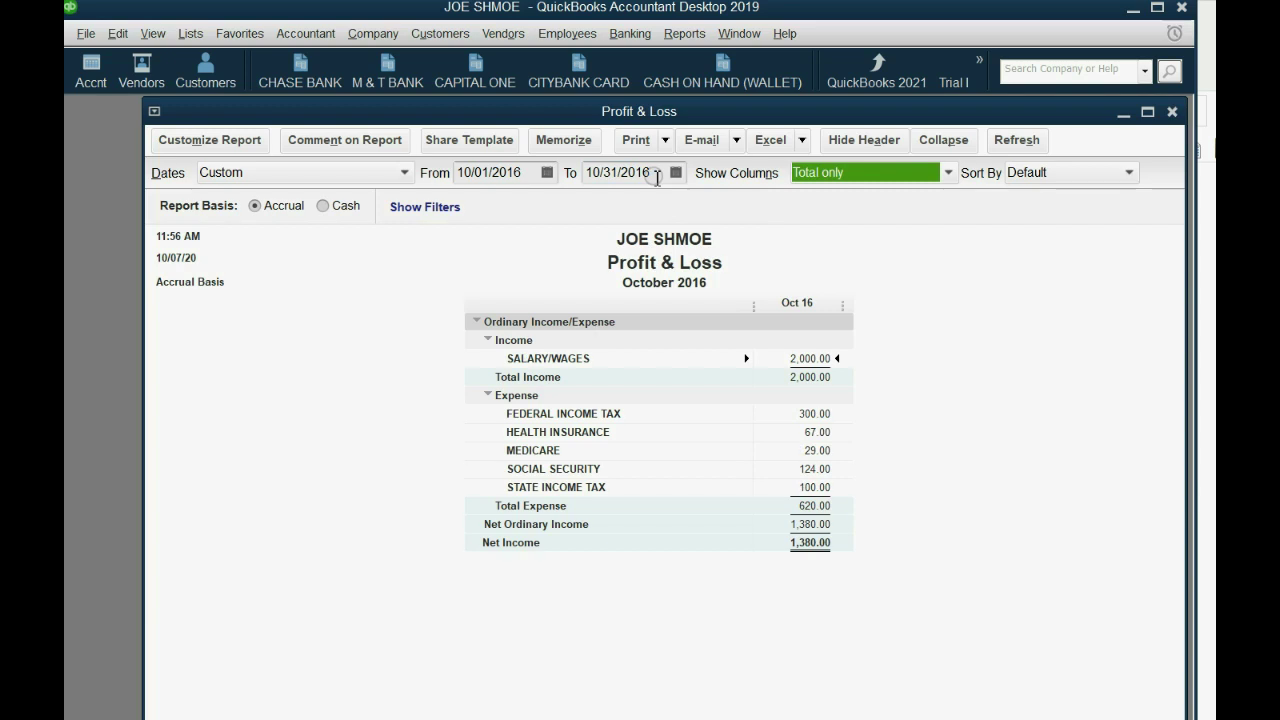
{"action": "left_click", "coordinate": [820, 364]}
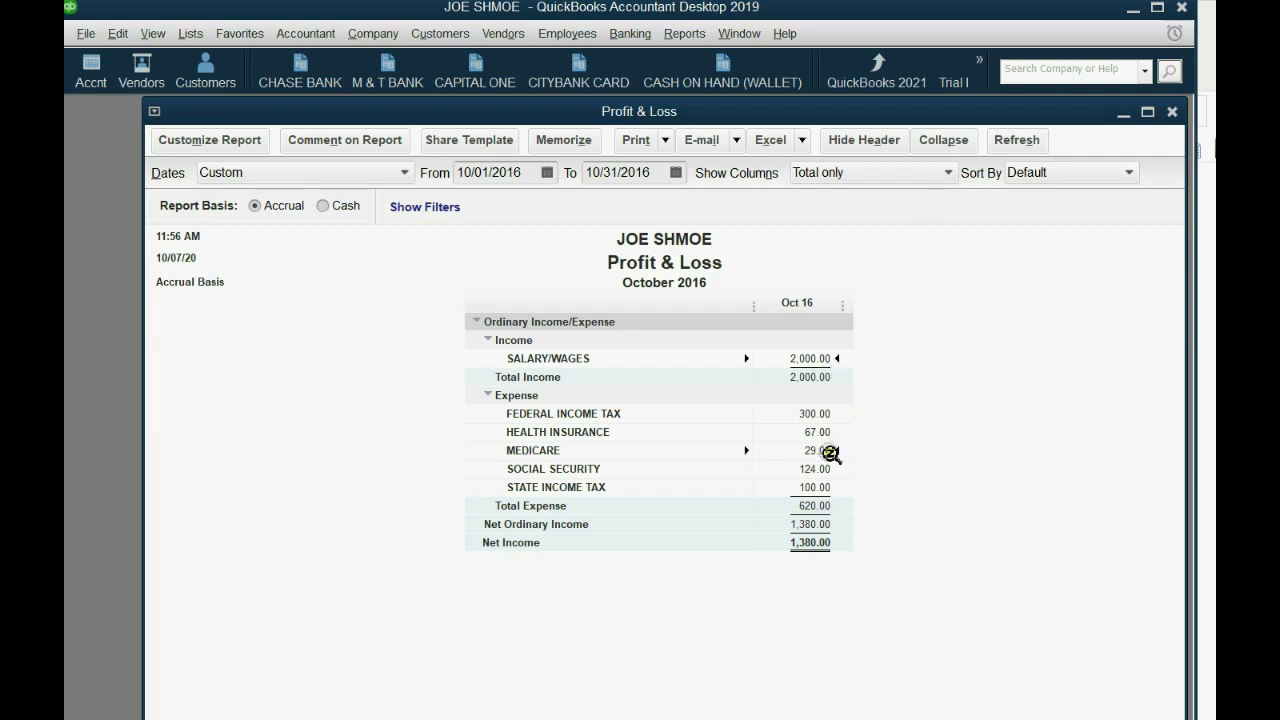
{"action": "double_click", "coordinate": [819, 545]}
{"action": "left_click", "coordinate": [546, 172]}
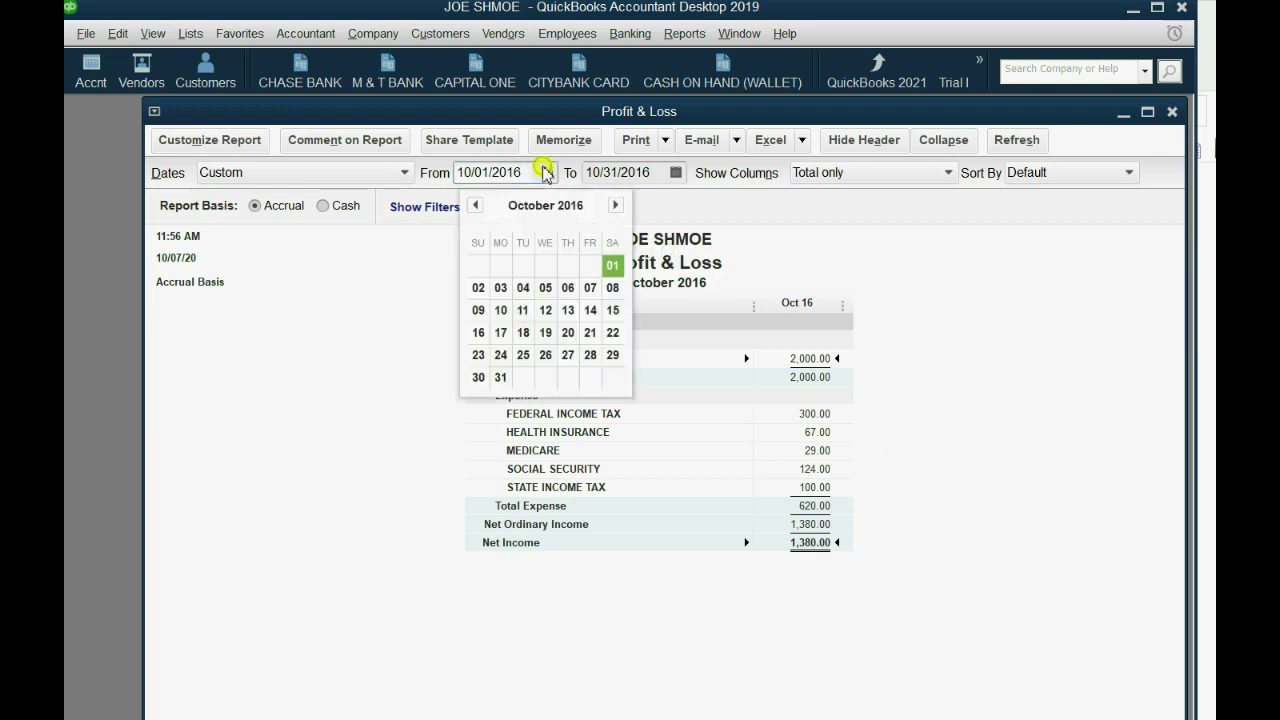
{"action": "left_click", "coordinate": [676, 172]}
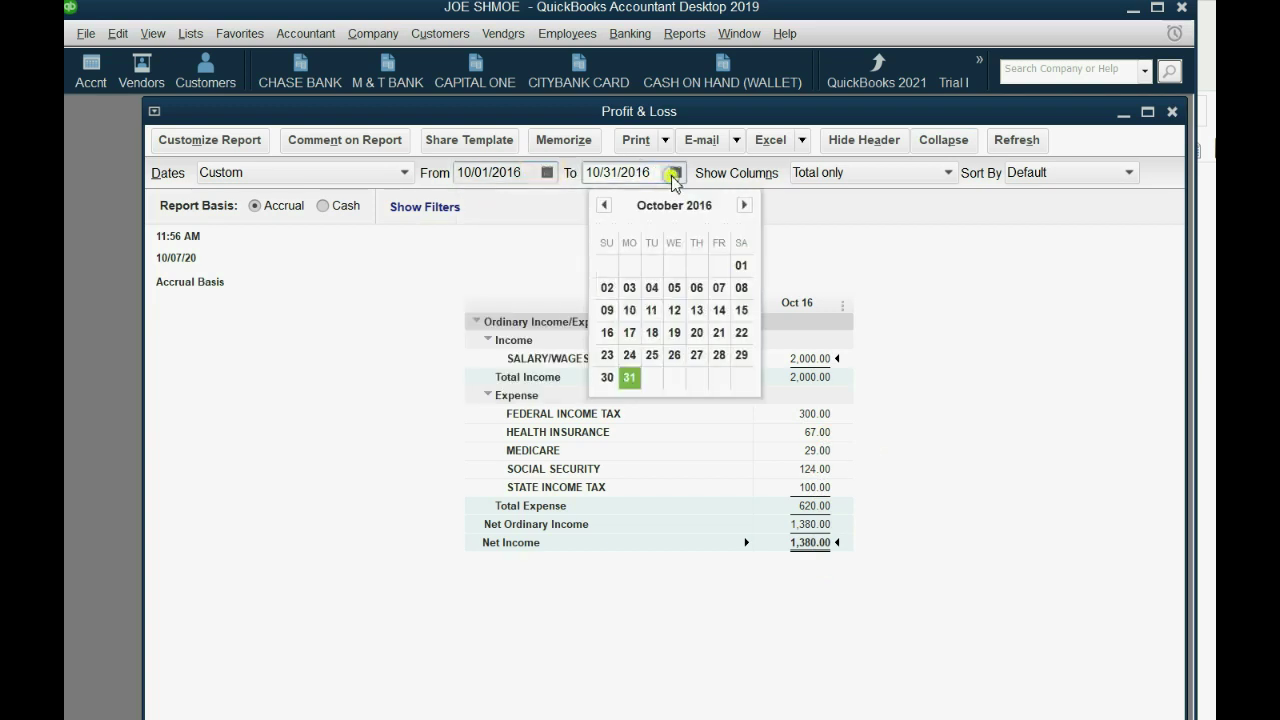
{"action": "left_click", "coordinate": [900, 368]}
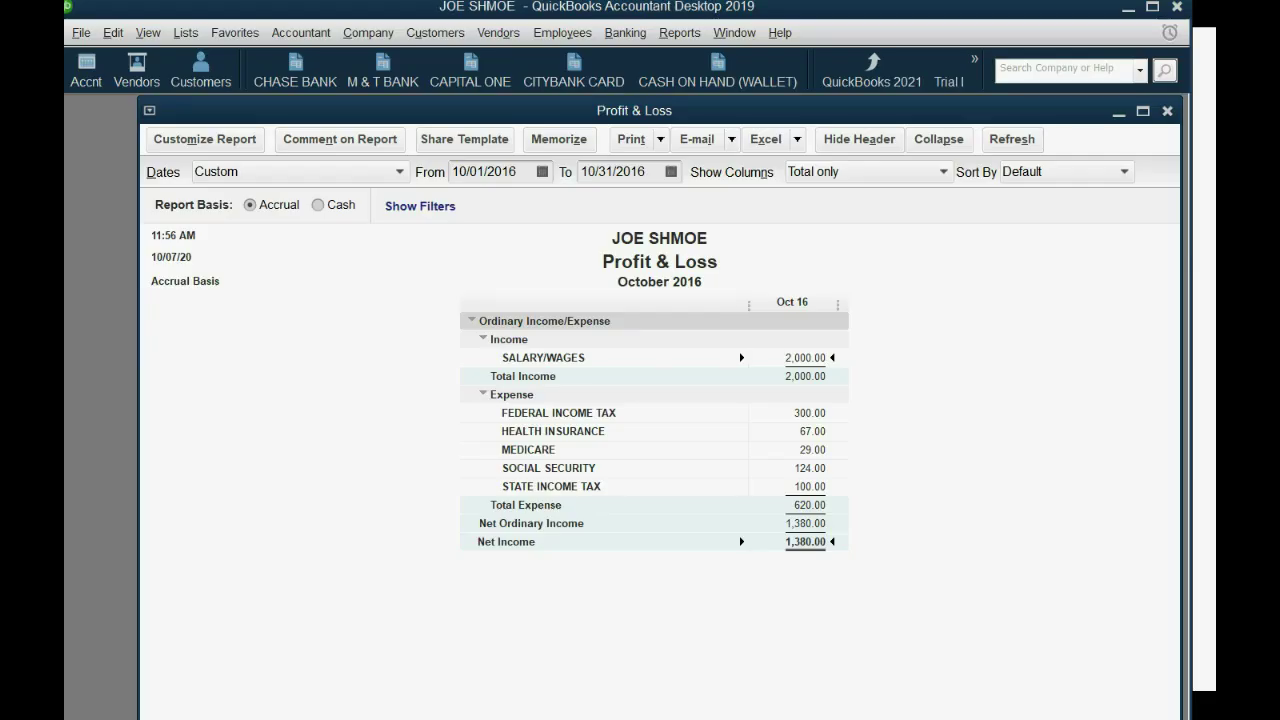
Start a new bank deposit dated November 15, 2016.
{"action": "left_click", "coordinate": [620, 40]}
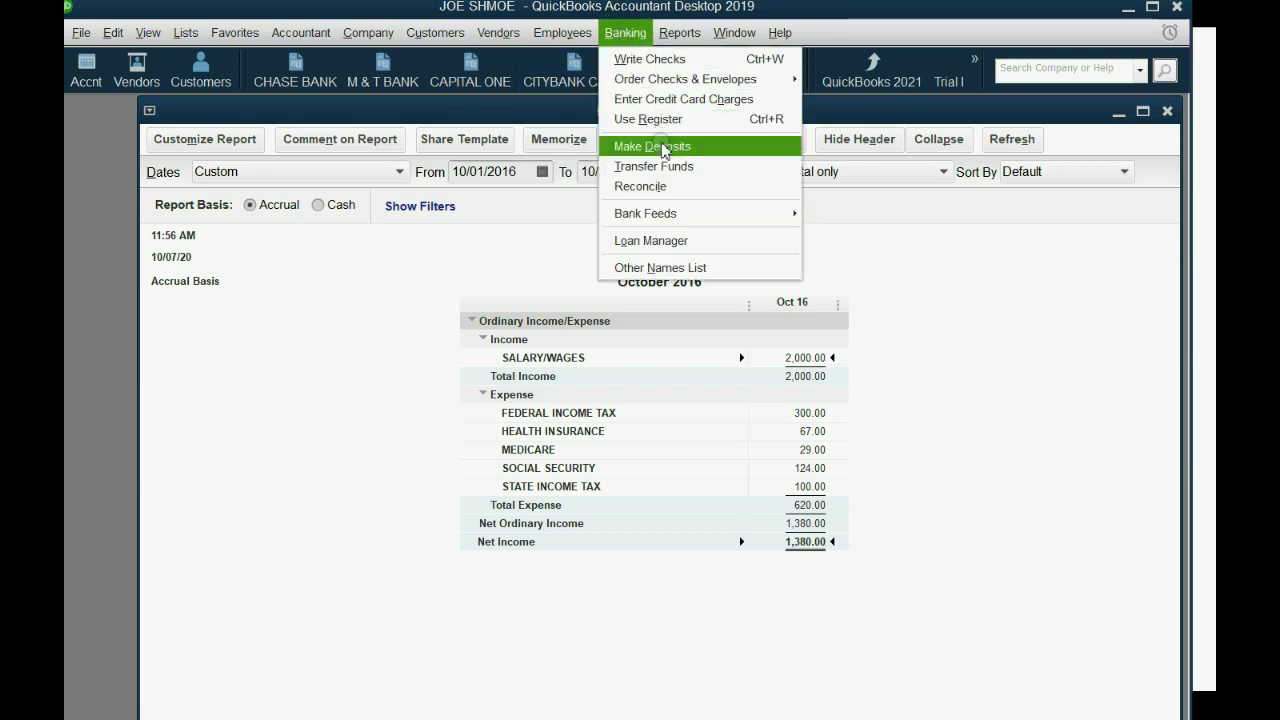
{"action": "left_click", "coordinate": [662, 148]}
{"action": "left_click", "coordinate": [710, 194]}
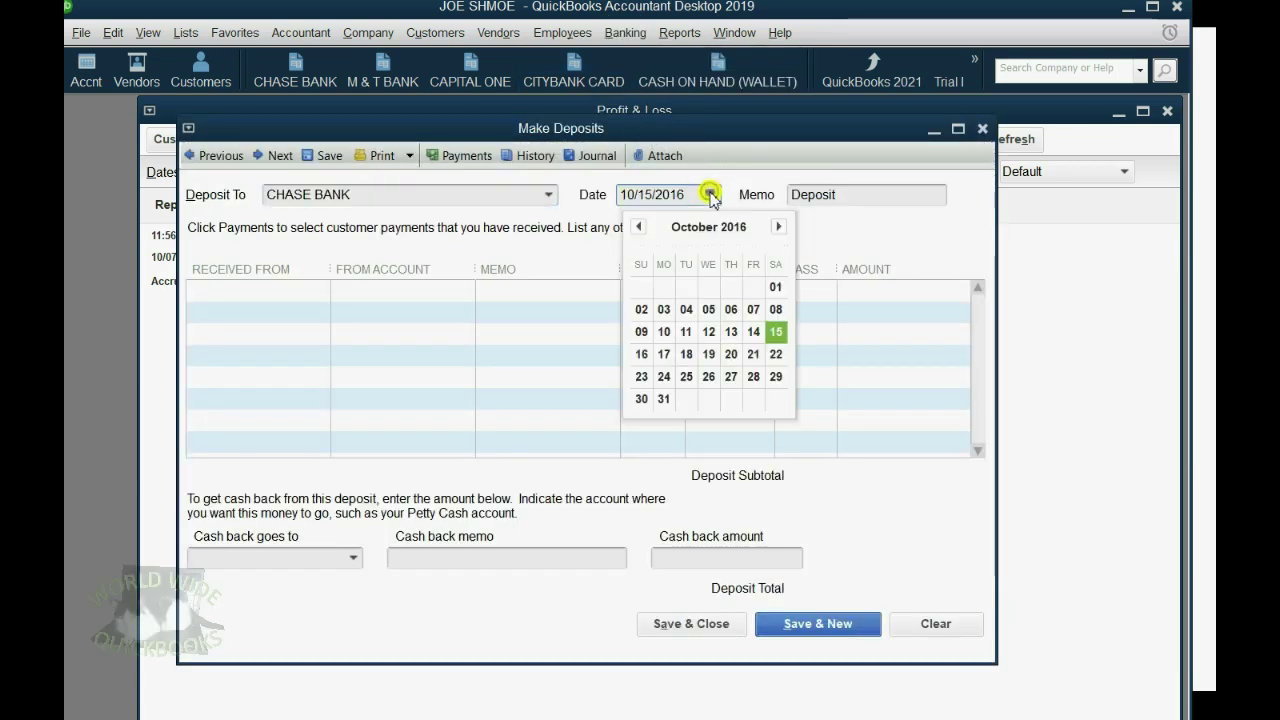
{"action": "left_click", "coordinate": [778, 227]}
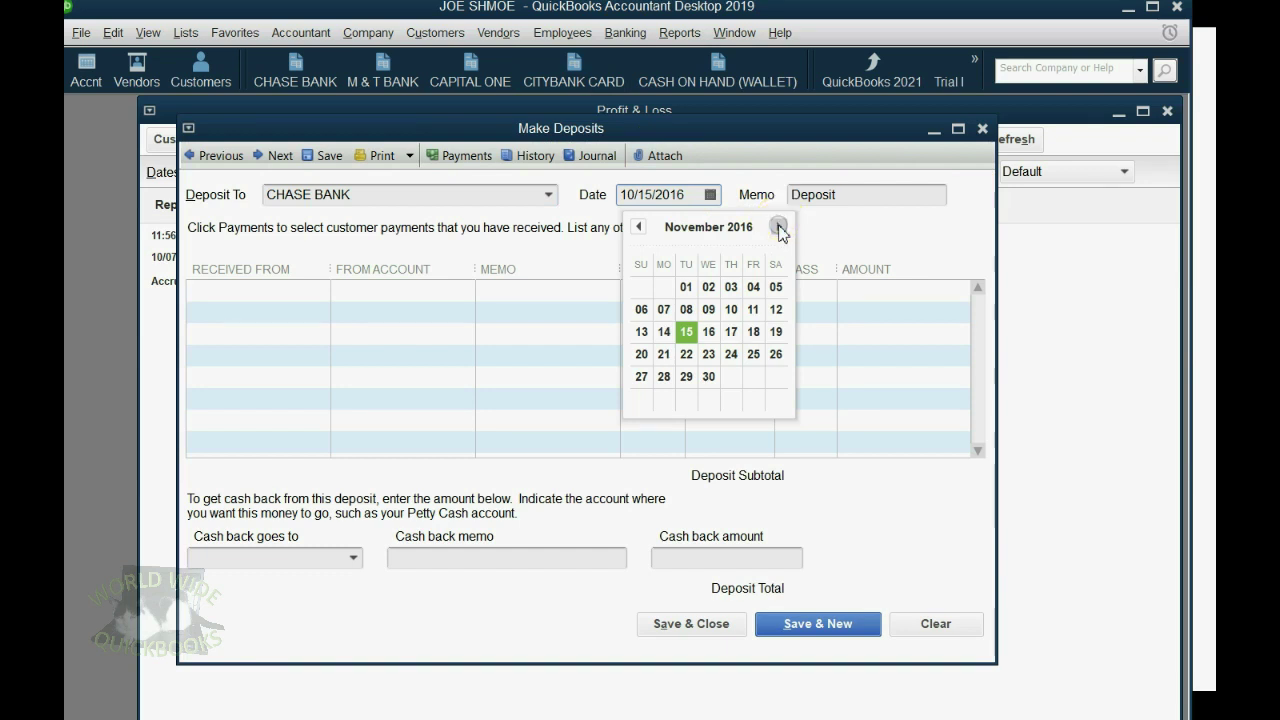
{"action": "left_click", "coordinate": [688, 334]}
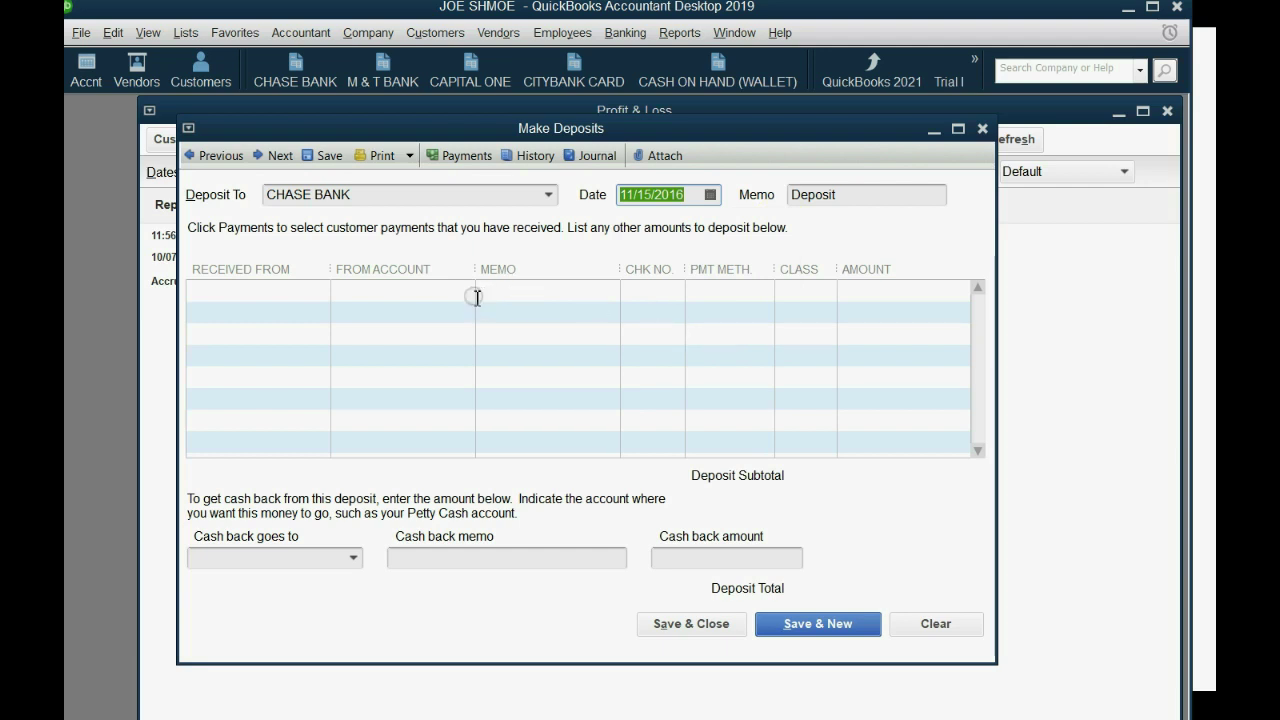
Add a SALARY/WAGES line of 2,000.00, correcting the mistyped 20,001 amount.
{"action": "left_click", "coordinate": [474, 295]}
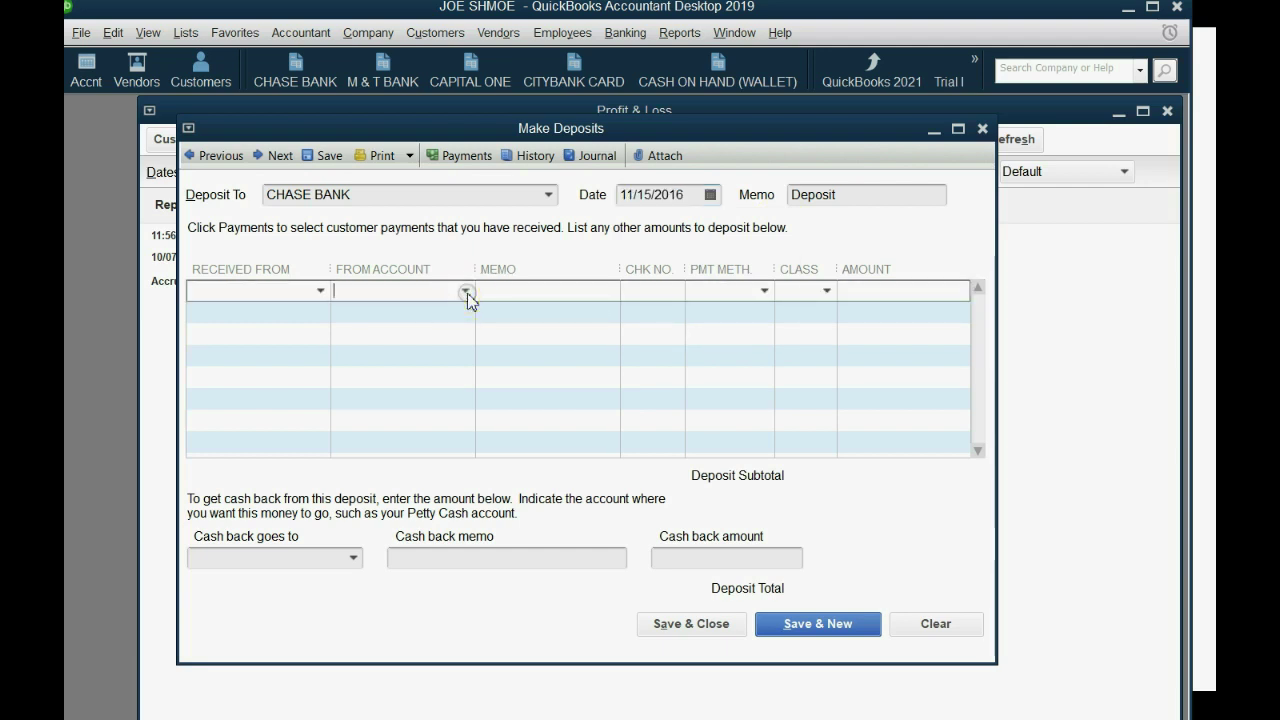
{"action": "left_click", "coordinate": [466, 292]}
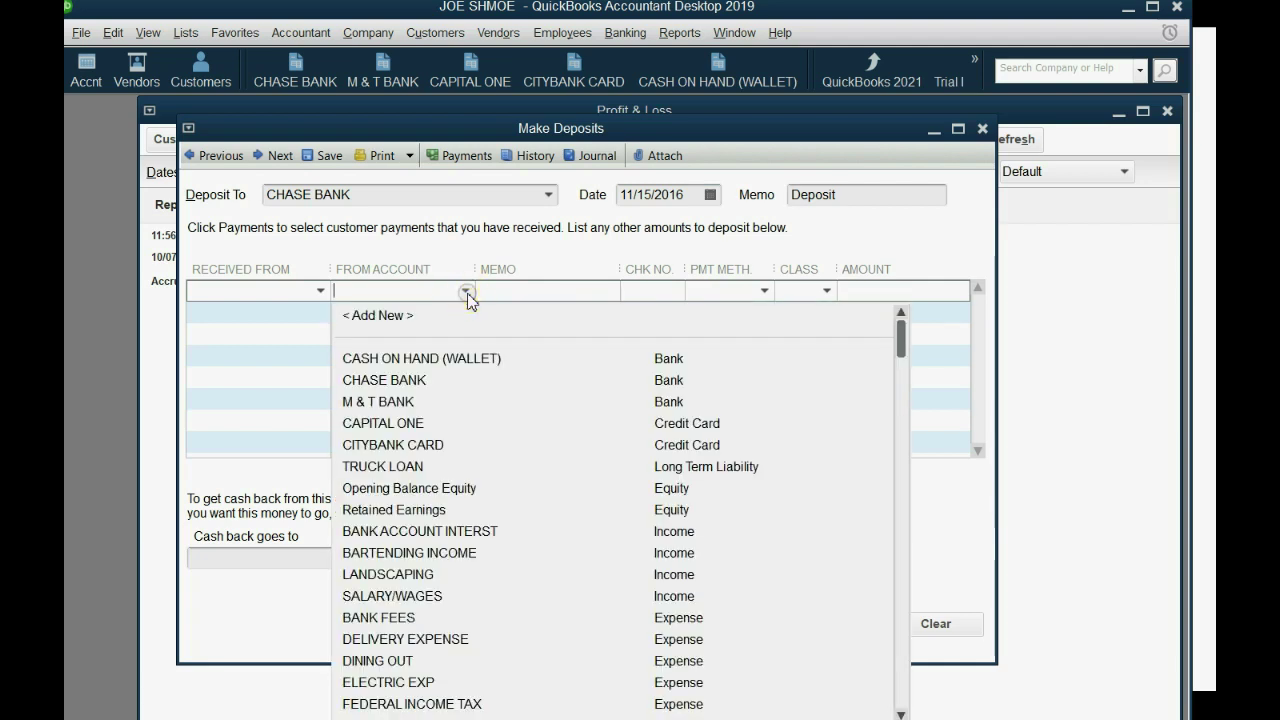
{"action": "type", "text": "SALARY/WAGES"}
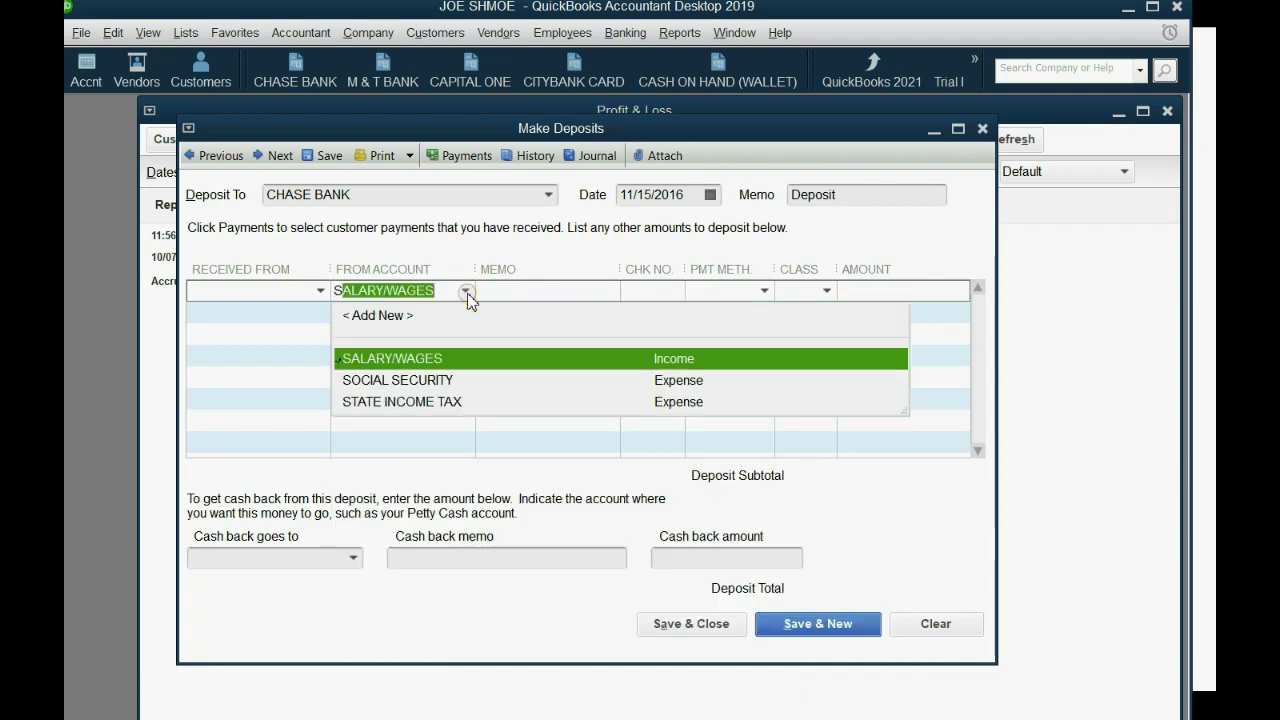
{"action": "left_click", "coordinate": [450, 358]}
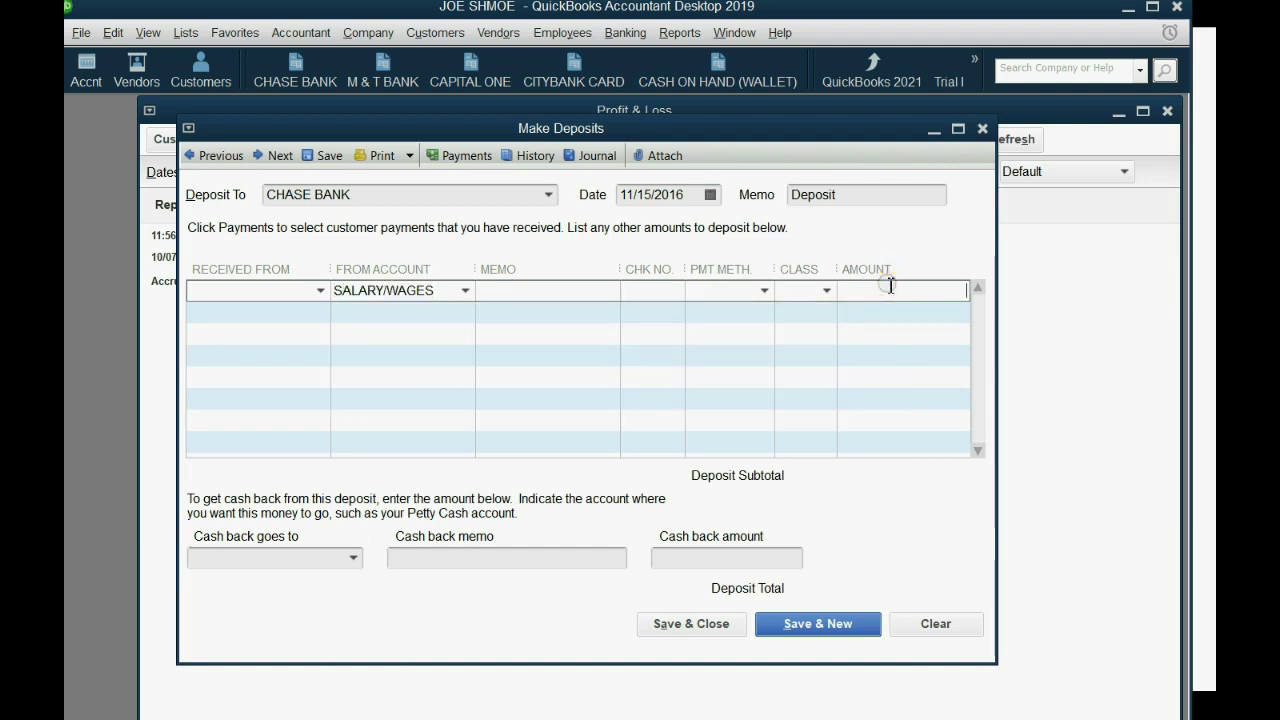
{"action": "type", "text": "2"}
{"action": "type", "text": "0,001"}
{"action": "key", "text": "Tab"}
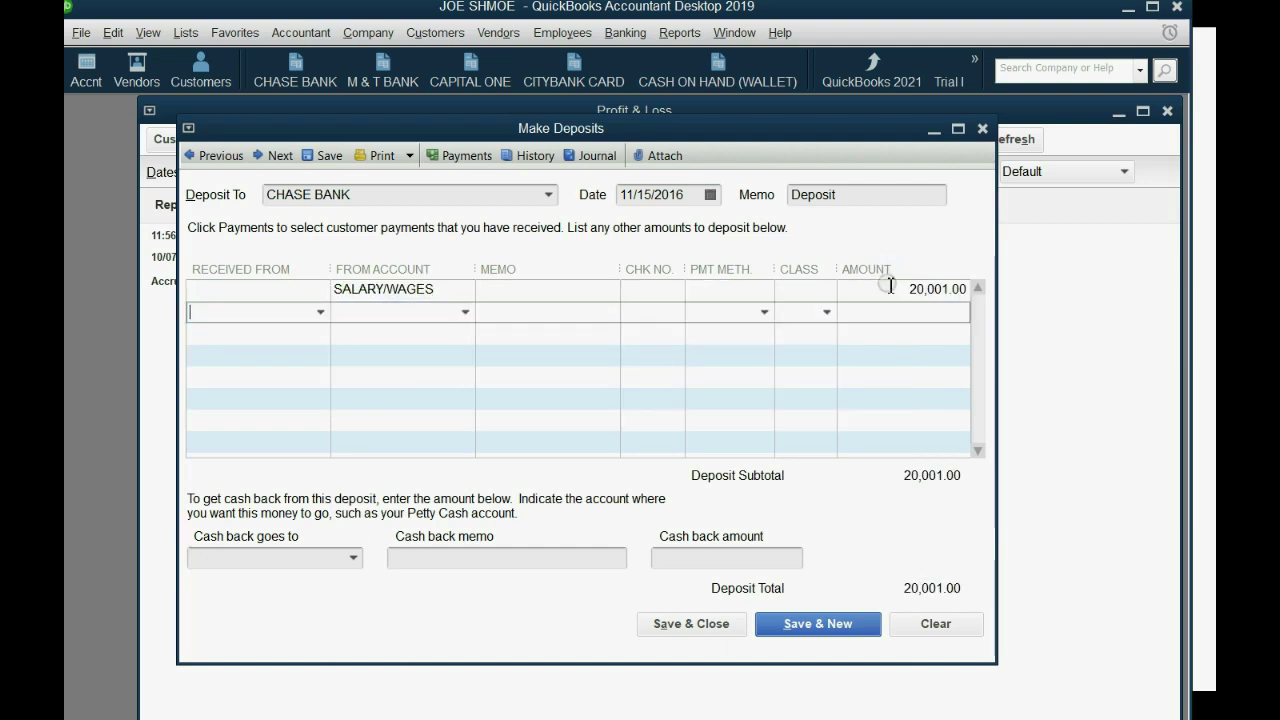
{"action": "left_click", "coordinate": [892, 287]}
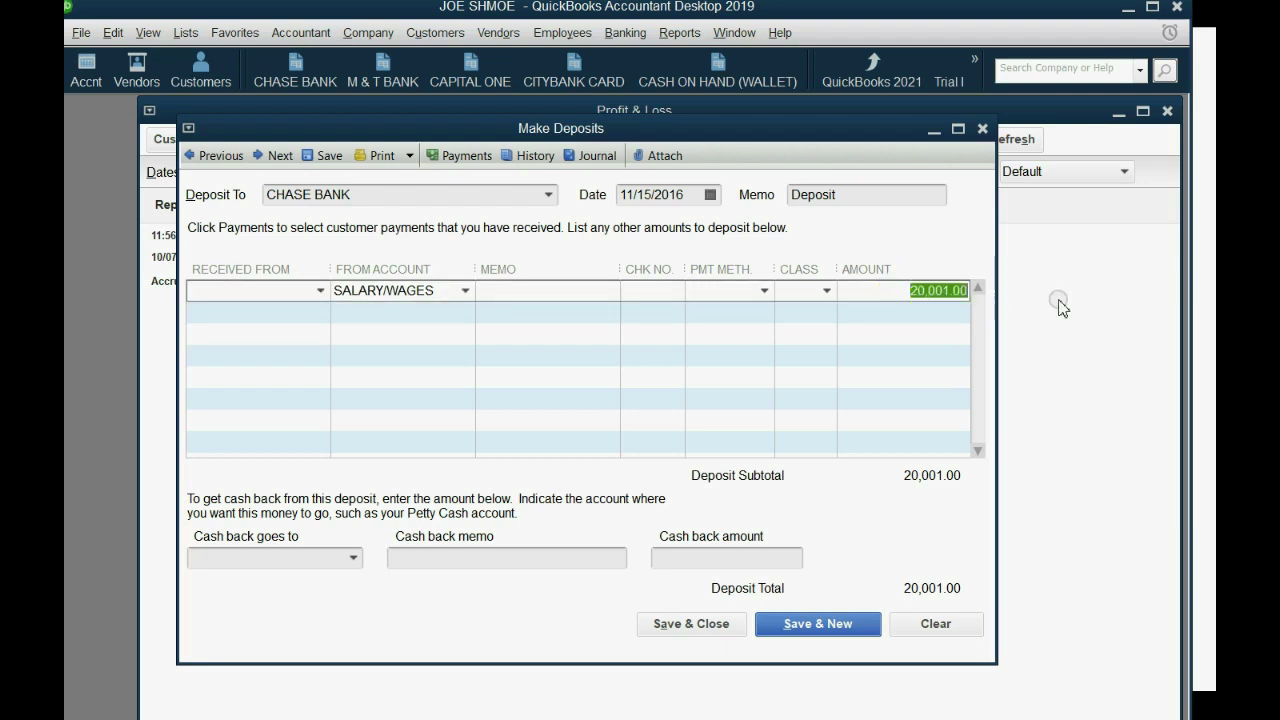
{"action": "type", "text": "2,"}
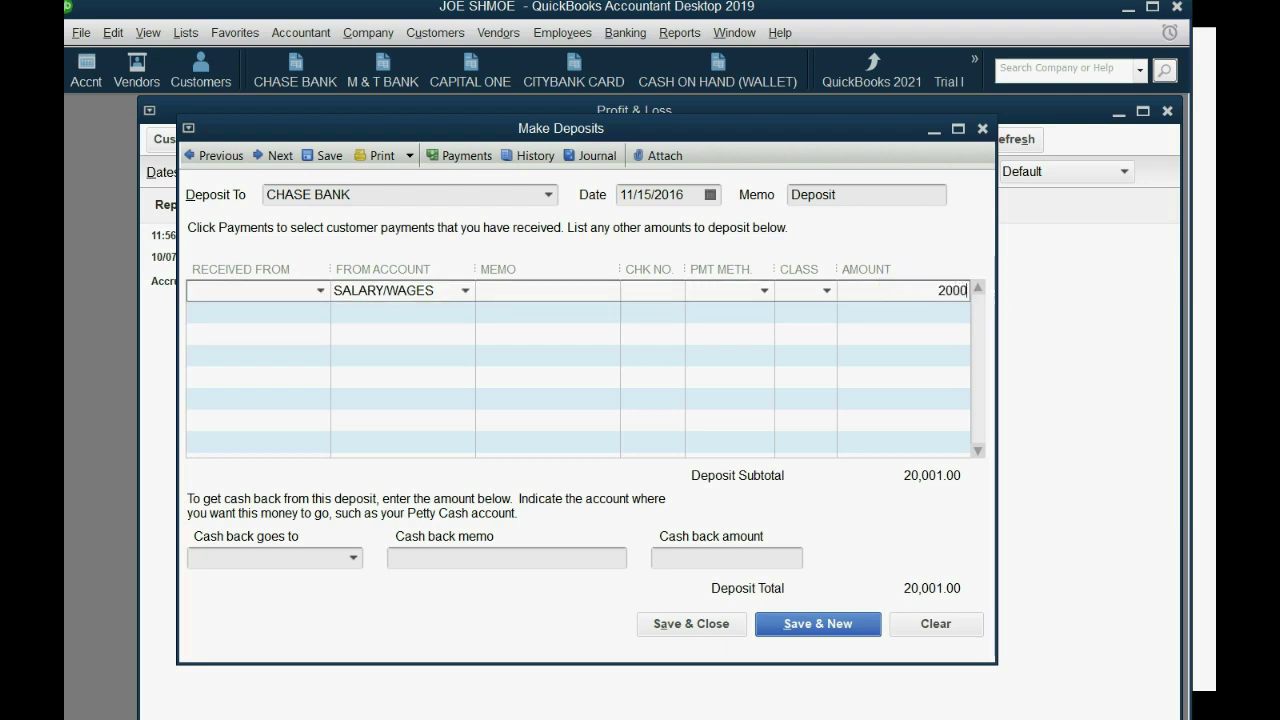
{"action": "type", "text": "000"}
{"action": "key", "text": "Tab"}
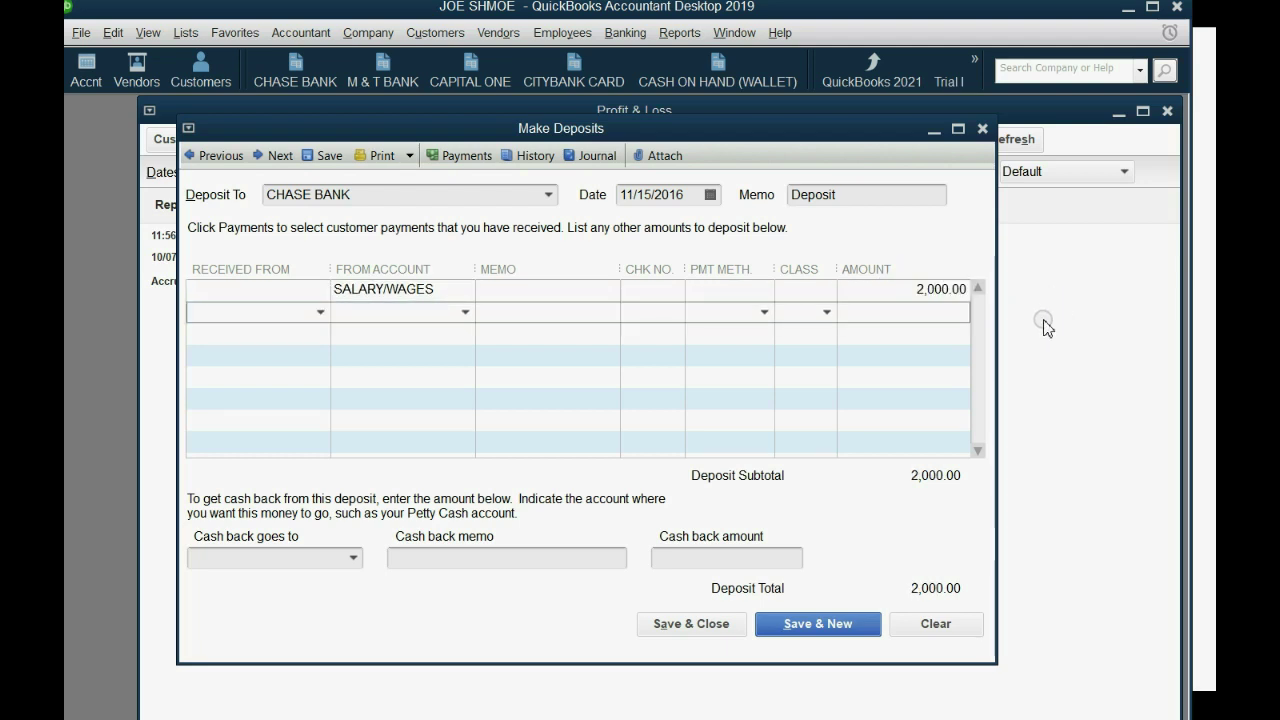
Add withholding lines FEDERAL INCOME TAX -300.00 and STATE INCOME TAX -100.00.
{"action": "key", "text": "Tab"}
{"action": "type", "text": "fe"}
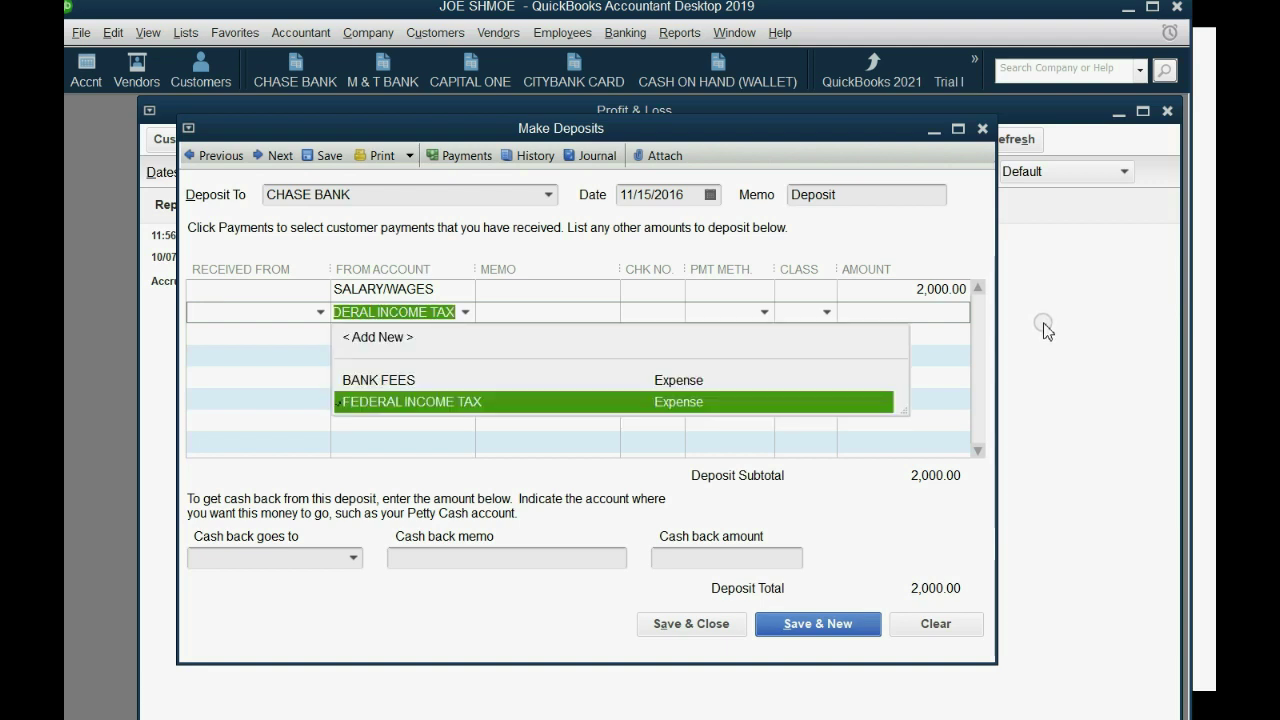
{"action": "left_click", "coordinate": [869, 402]}
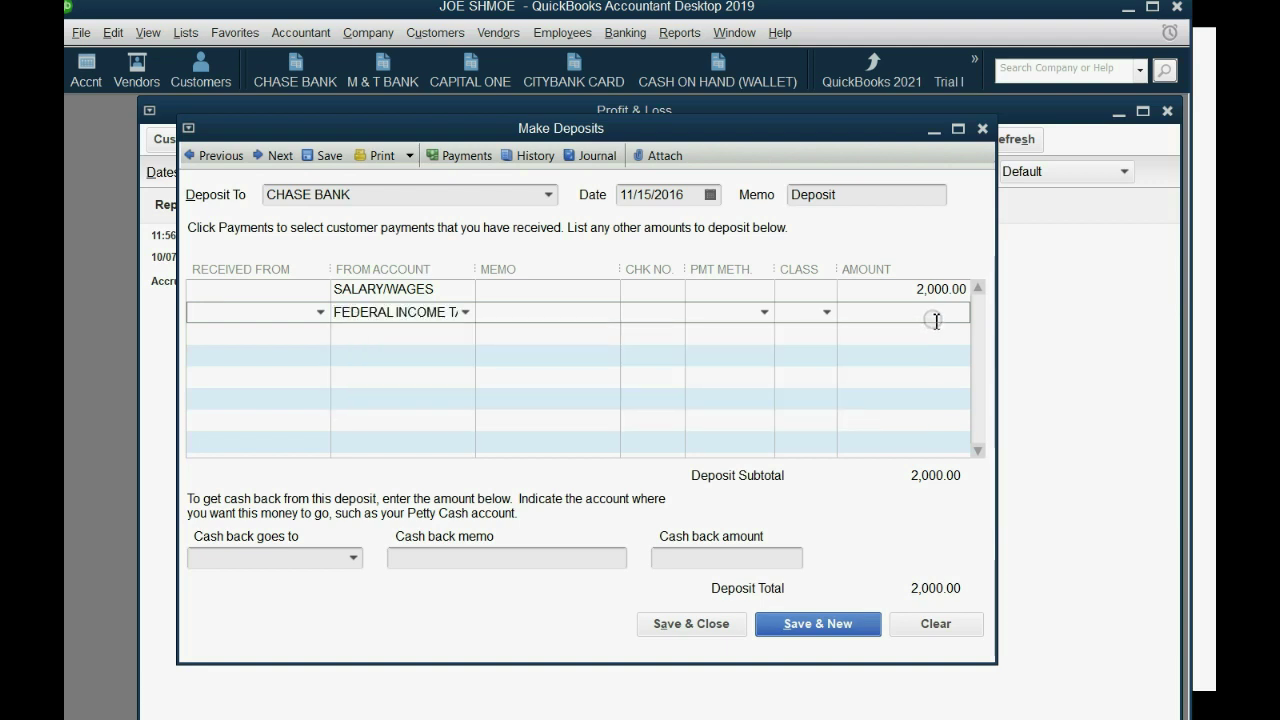
{"action": "left_click", "coordinate": [935, 316]}
{"action": "type", "text": "-300"}
{"action": "key", "text": "Tab"}
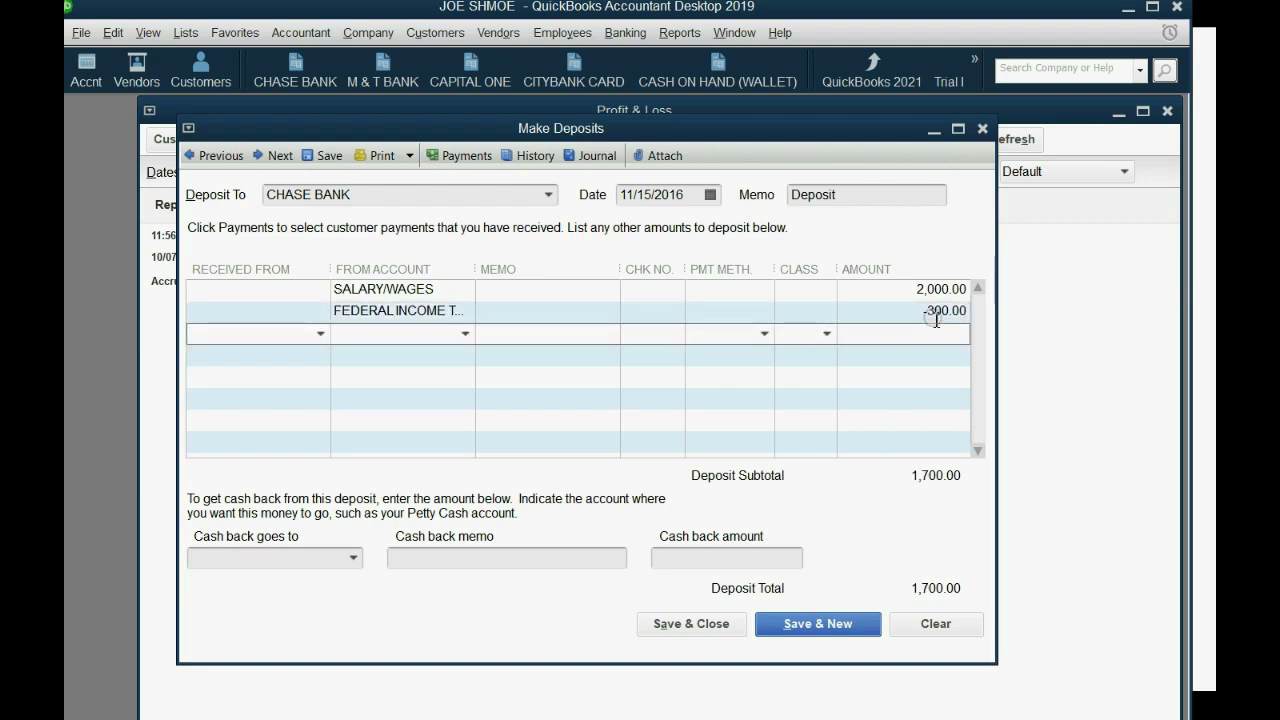
{"action": "type", "text": "ST"}
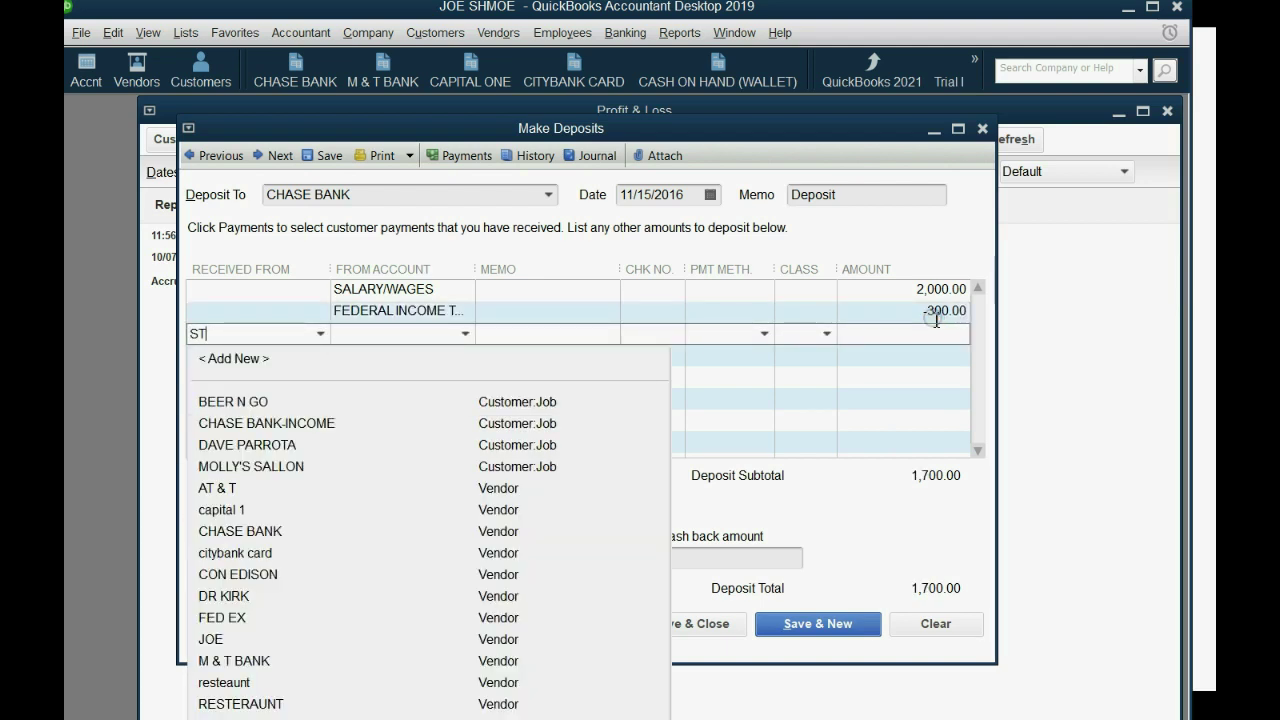
{"action": "key", "text": "BackSpace"}
{"action": "key", "text": "BackSpace"}
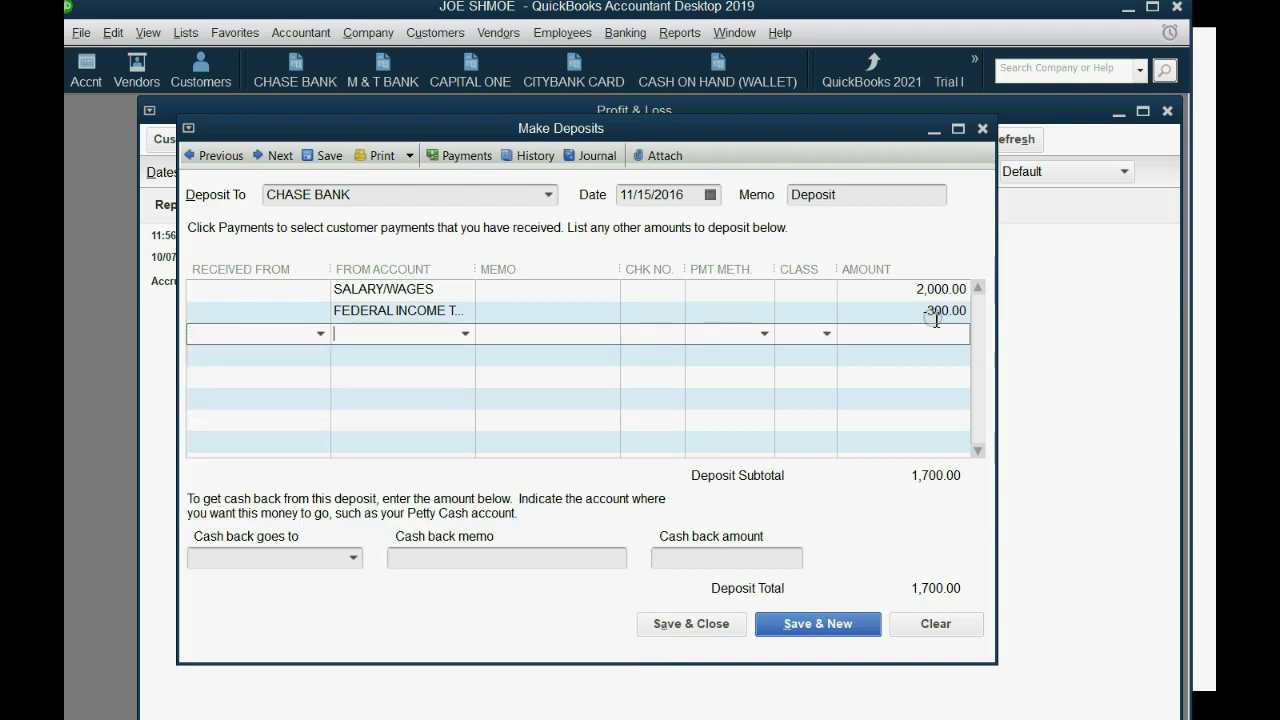
{"action": "type", "text": "STATE INCOME TAX"}
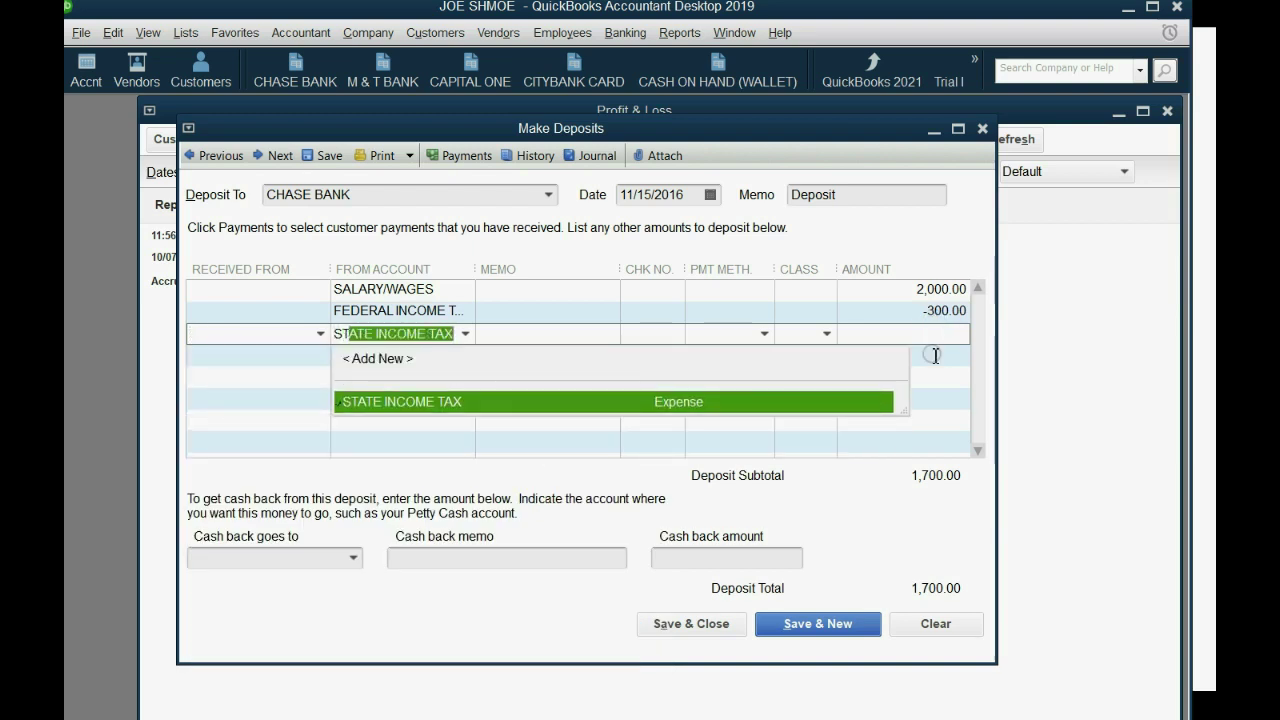
{"action": "left_click", "coordinate": [872, 402]}
{"action": "left_click", "coordinate": [929, 341]}
{"action": "type", "text": "-10"}
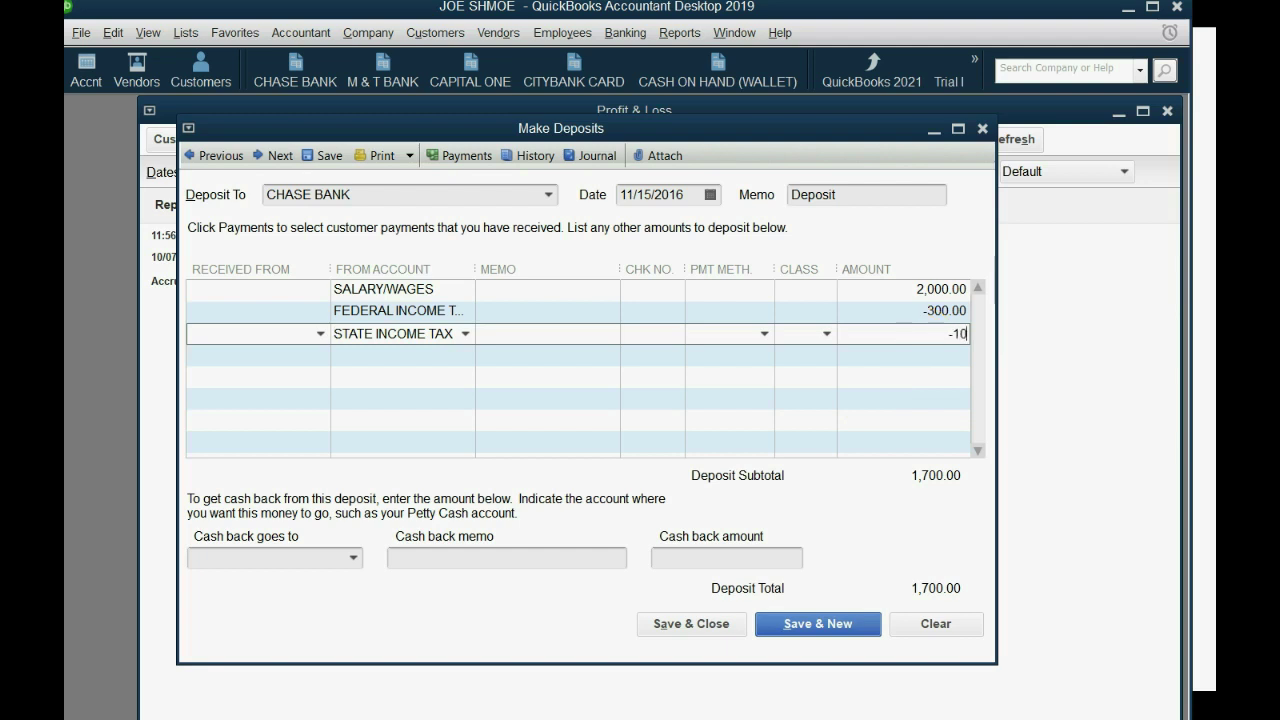
{"action": "type", "text": "0"}
{"action": "key", "text": "Tab"}
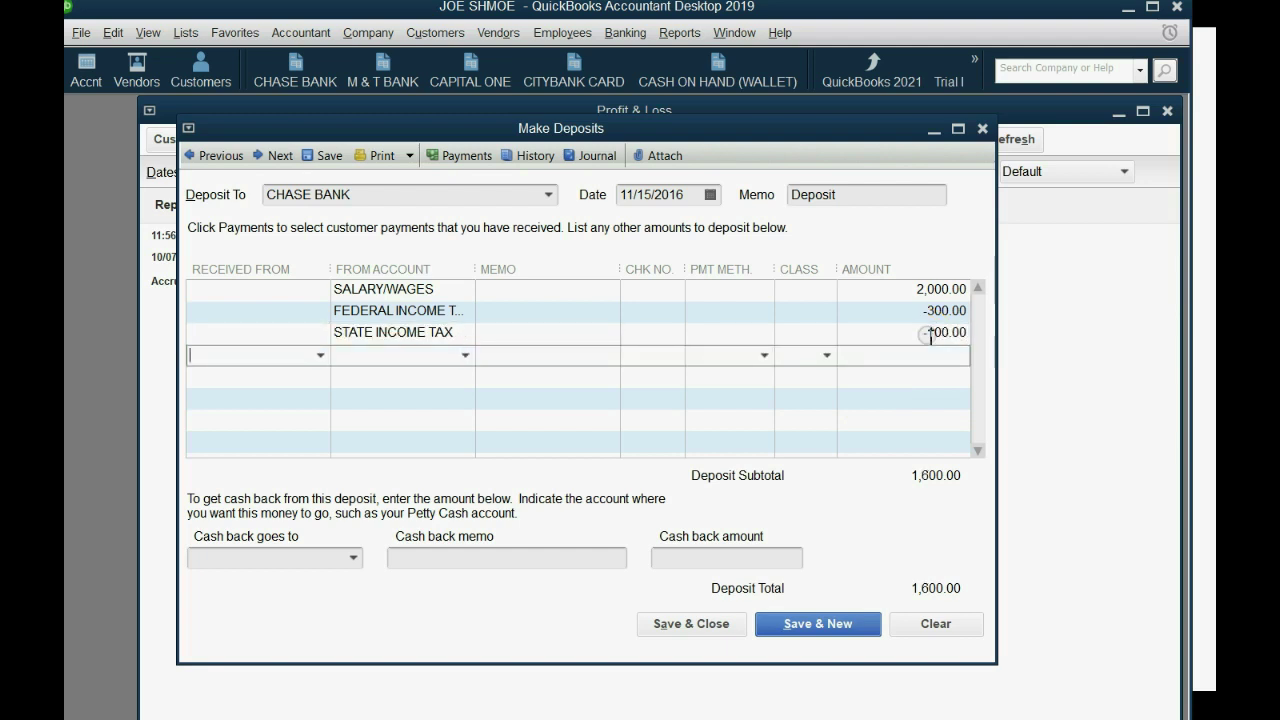
Add withholding lines SOCIAL SECURITY -127.00 and MEDICARE -29.00.
{"action": "type", "text": "S"}
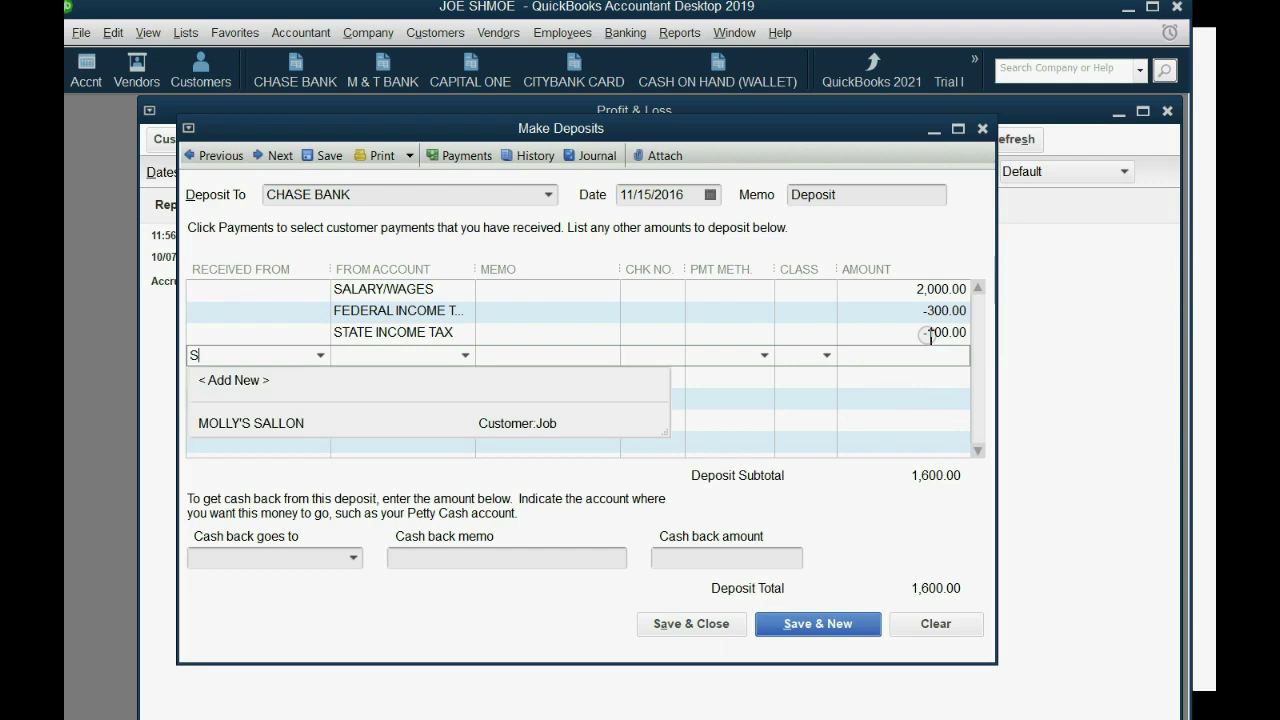
{"action": "type", "text": "O"}
{"action": "key", "text": "BackSpace"}
{"action": "key", "text": "Tab"}
{"action": "type", "text": "SO"}
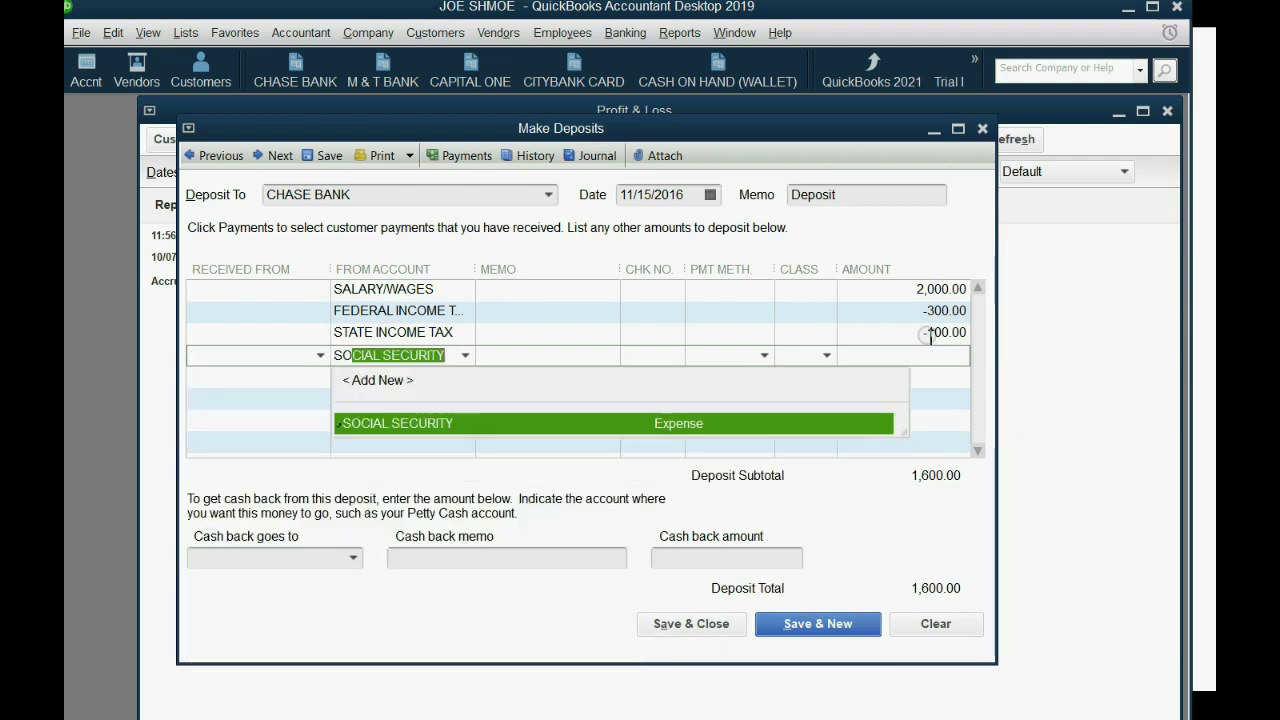
{"action": "left_click", "coordinate": [828, 434]}
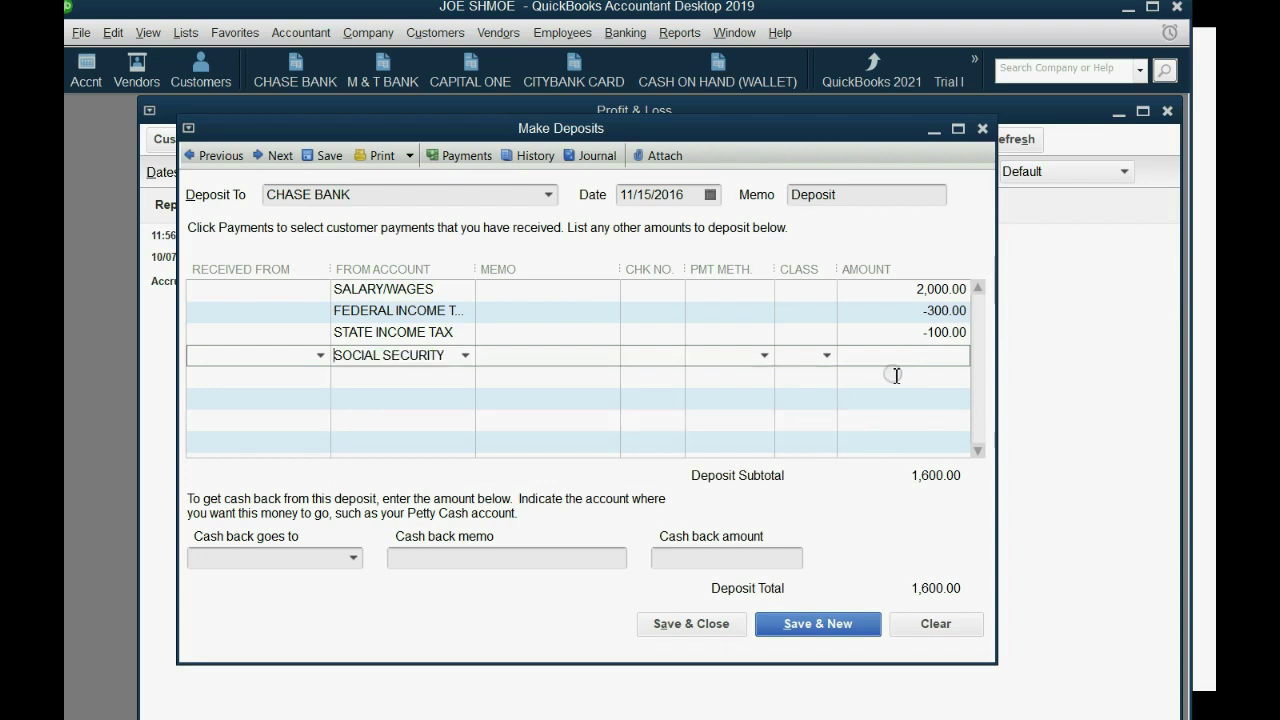
{"action": "left_click", "coordinate": [908, 349]}
{"action": "type", "text": "-127"}
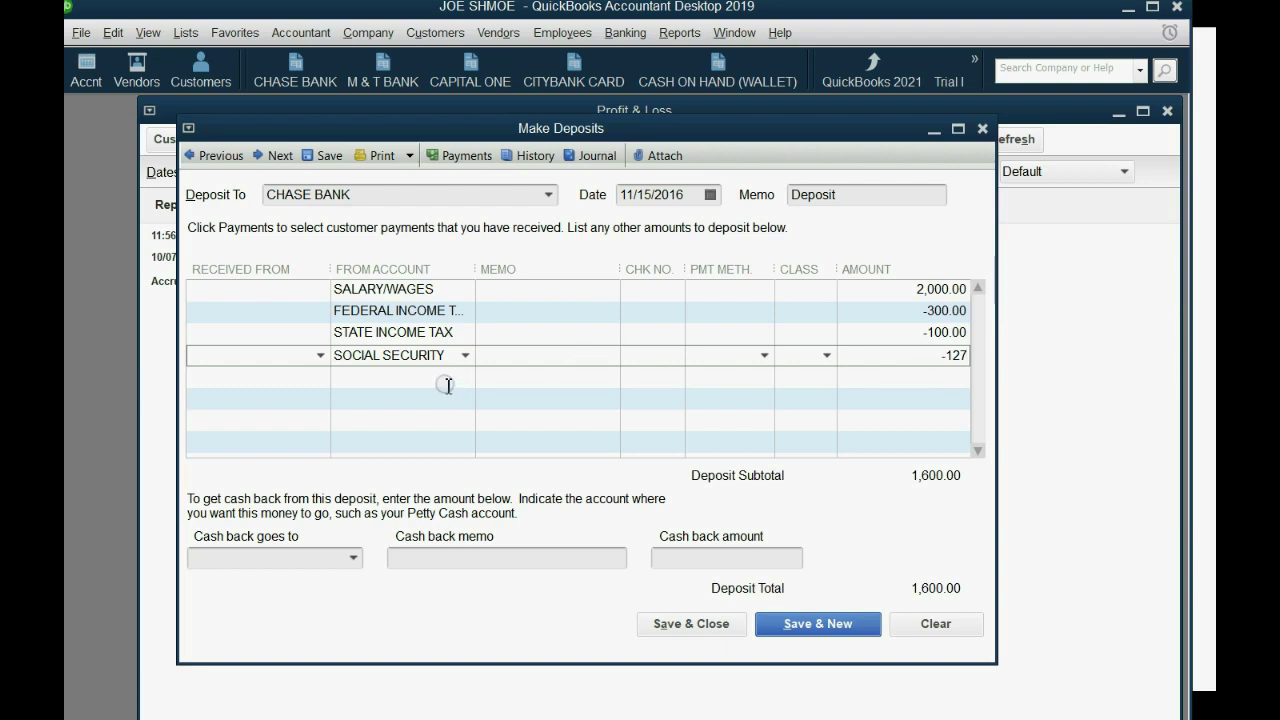
{"action": "left_click", "coordinate": [446, 384]}
{"action": "type", "text": "ME"}
{"action": "key", "text": "Tab"}
{"action": "key", "text": "Tab"}
{"action": "key", "text": "Tab"}
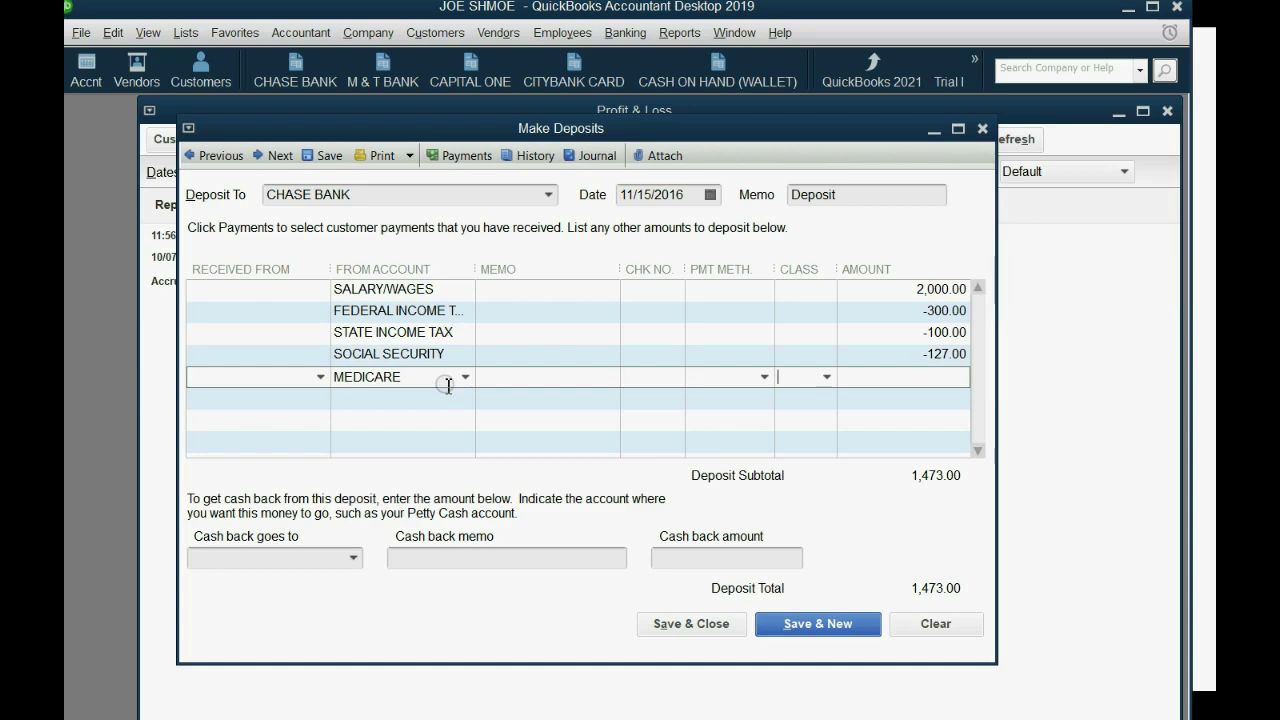
{"action": "key", "text": "Tab"}
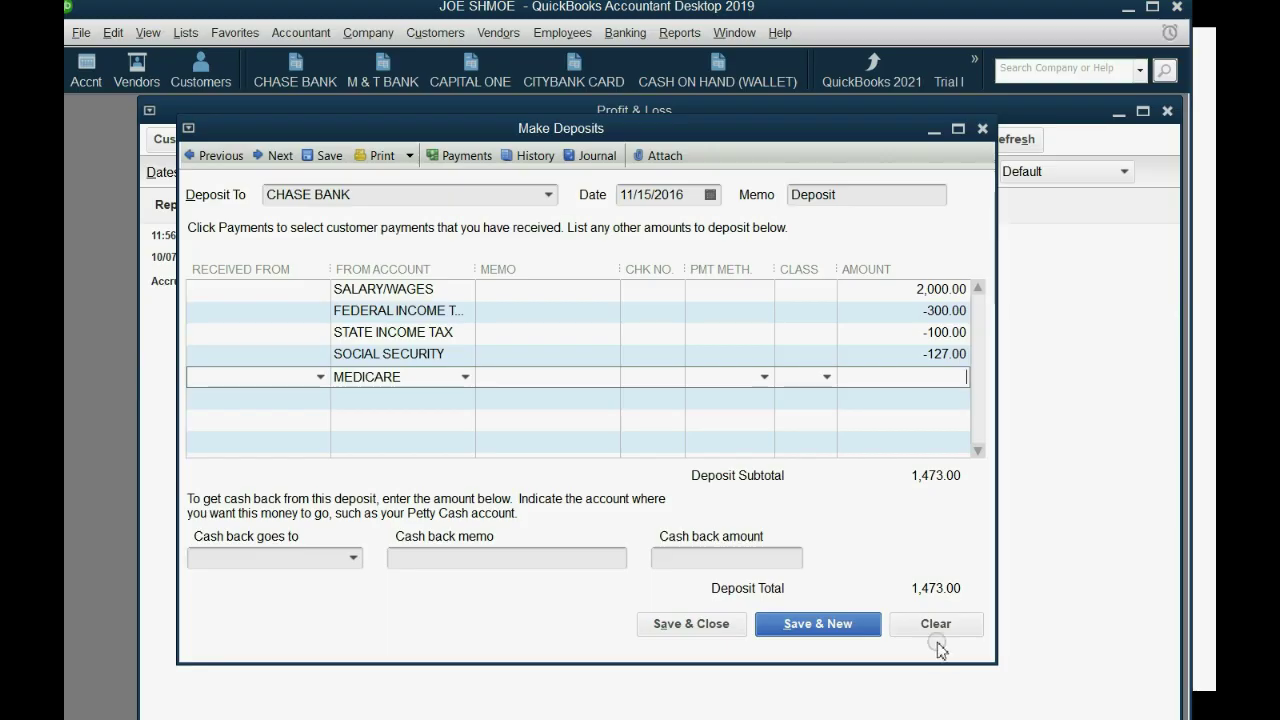
{"action": "type", "text": "-29"}
{"action": "key", "text": "Tab"}
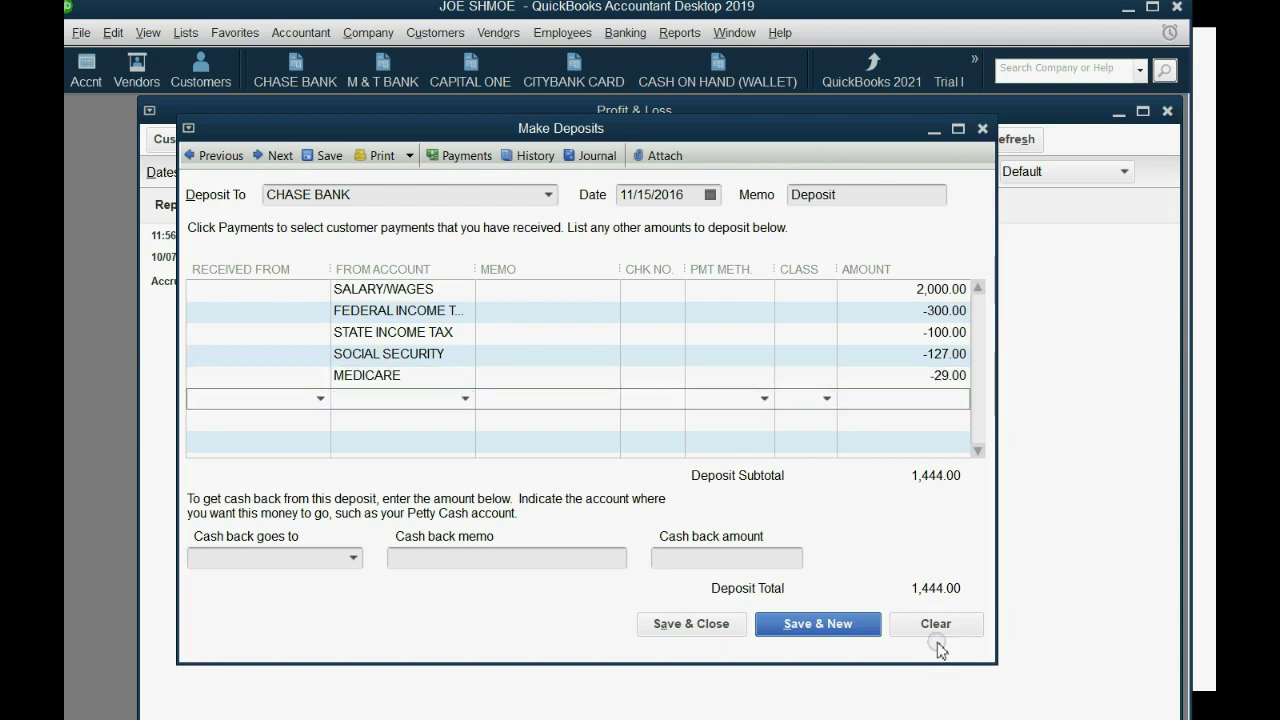
Add a HEALTH INSURANCE -67.00 line and confirm the 11/15/2016 date on the calendar.
{"action": "type", "text": "he"}
{"action": "key", "text": "Tab"}
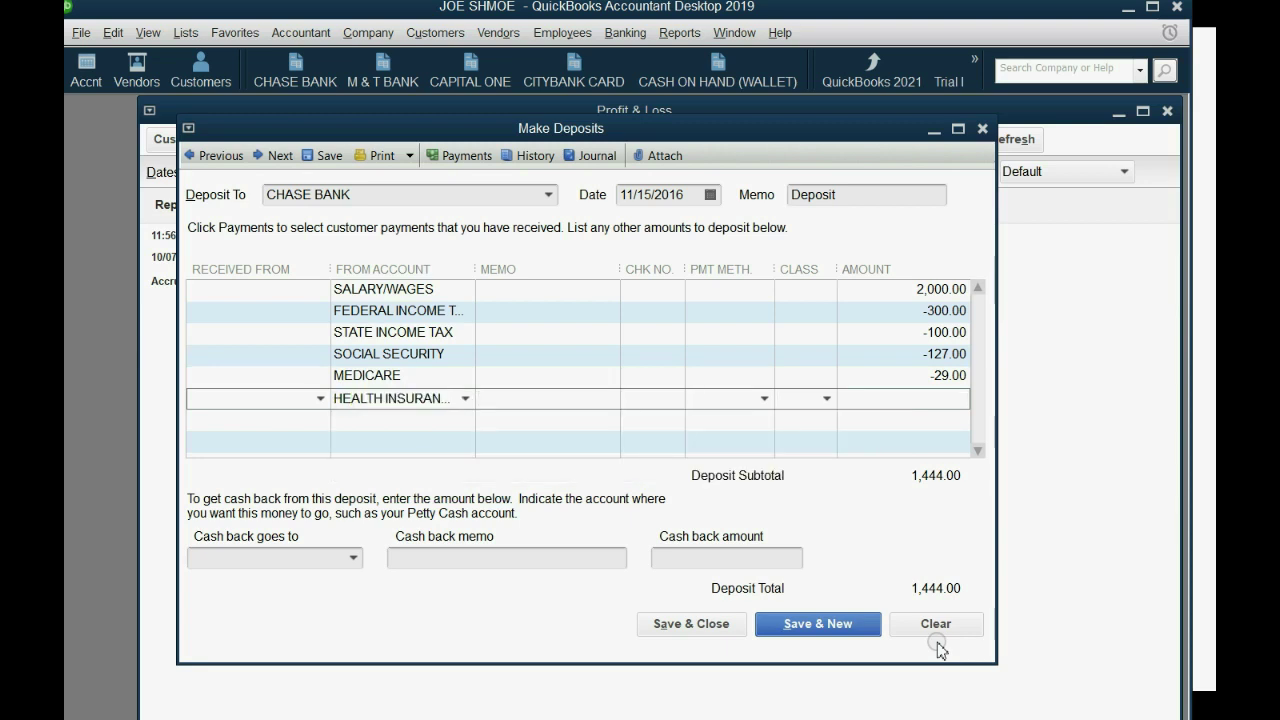
{"action": "type", "text": "-67"}
{"action": "key", "text": "Tab"}
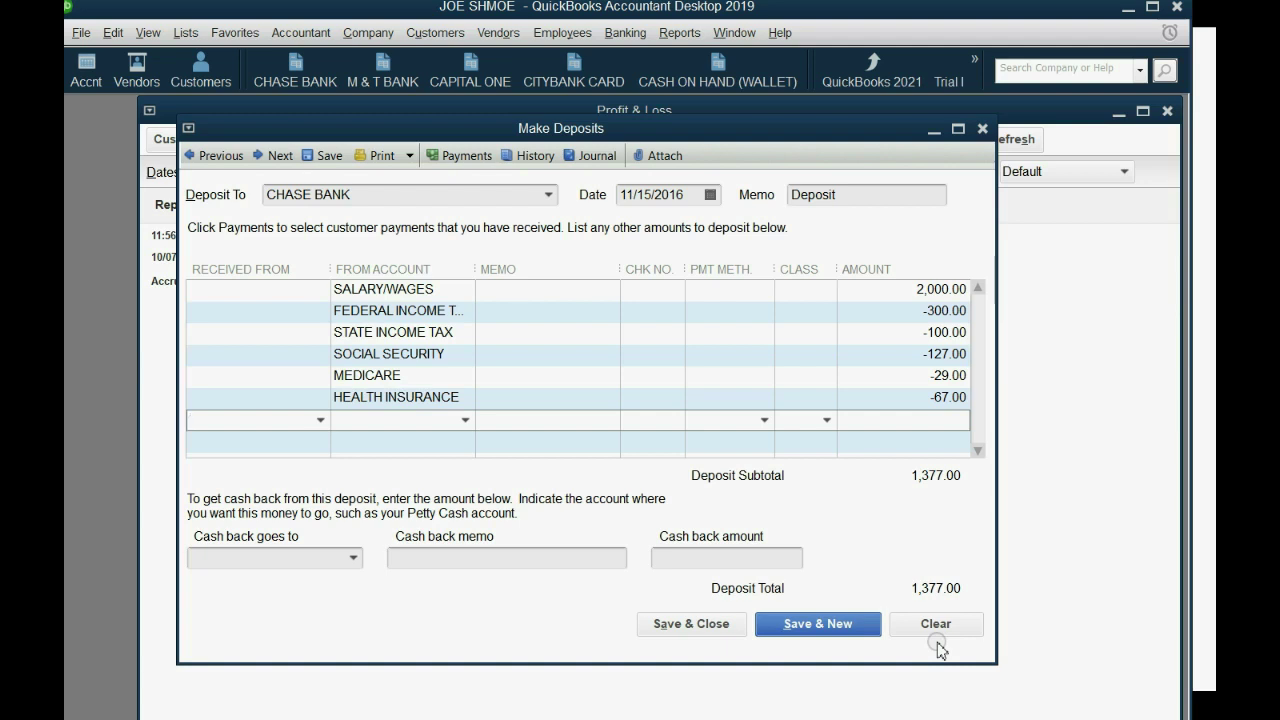
{"action": "left_click", "coordinate": [709, 196]}
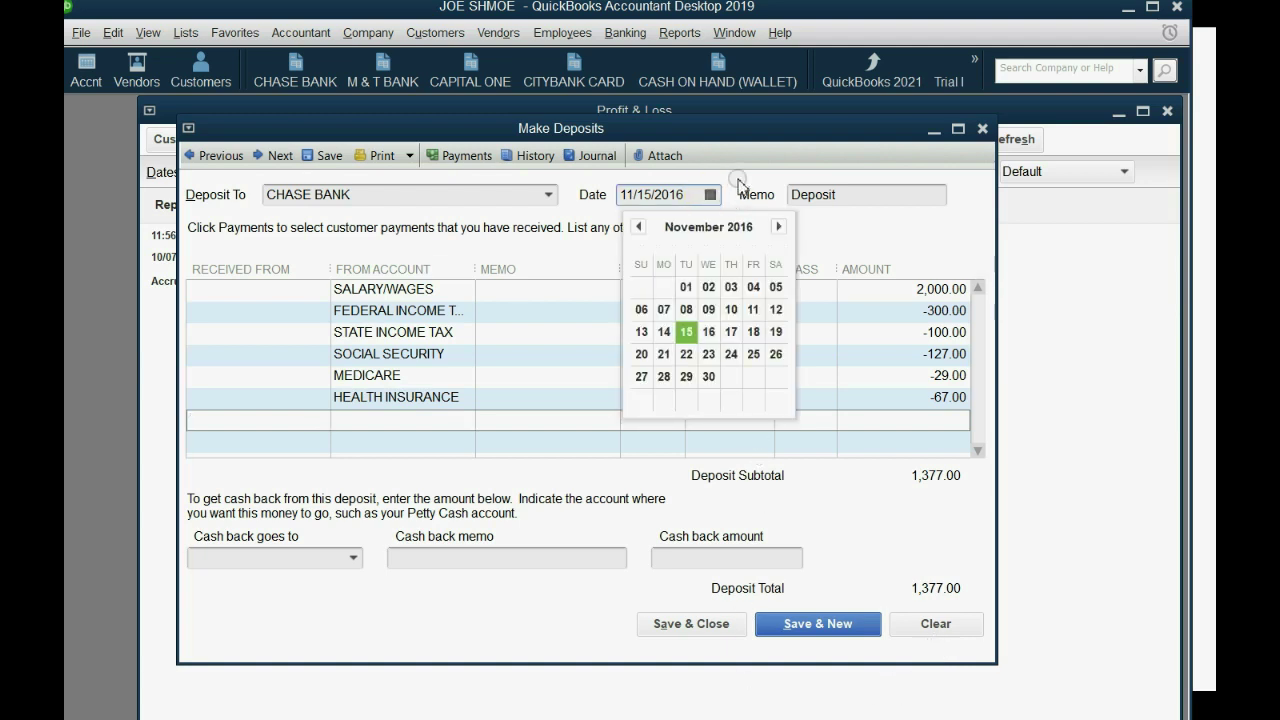
{"action": "left_click", "coordinate": [735, 186]}
Save and close the deposit, then set the Profit & Loss report dates to All.
{"action": "left_click", "coordinate": [686, 623]}
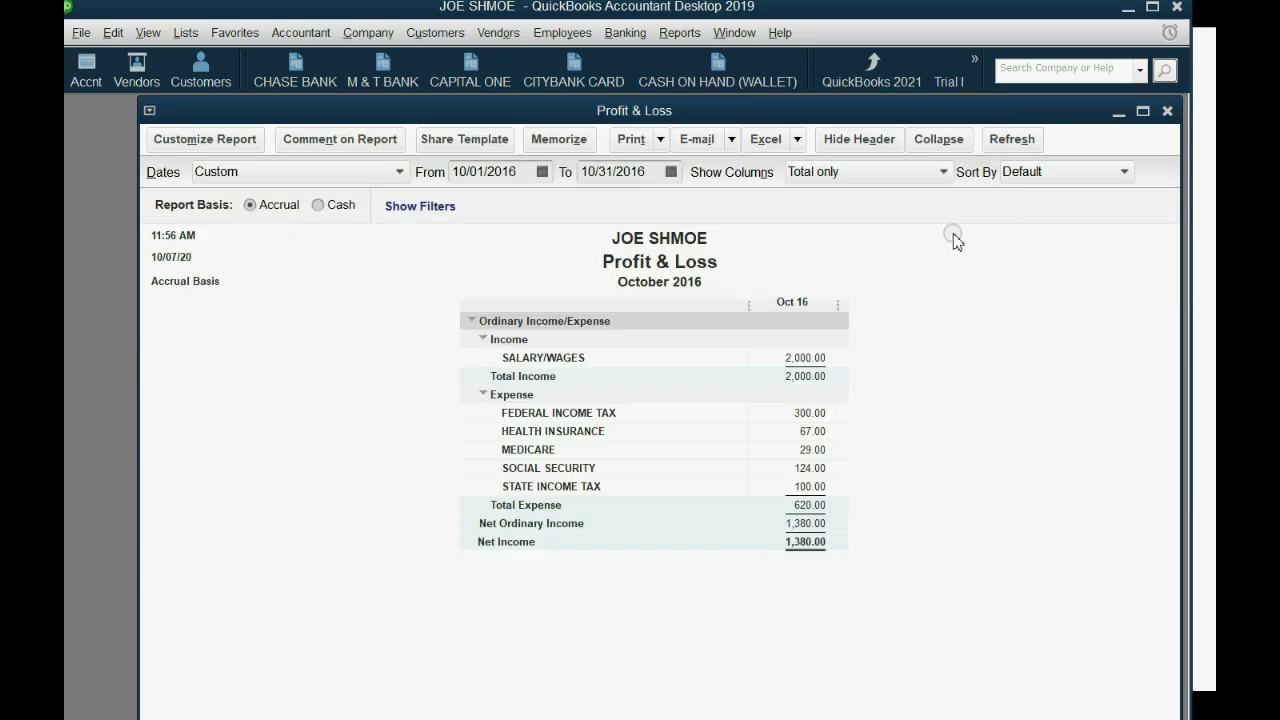
{"action": "left_click", "coordinate": [399, 171]}
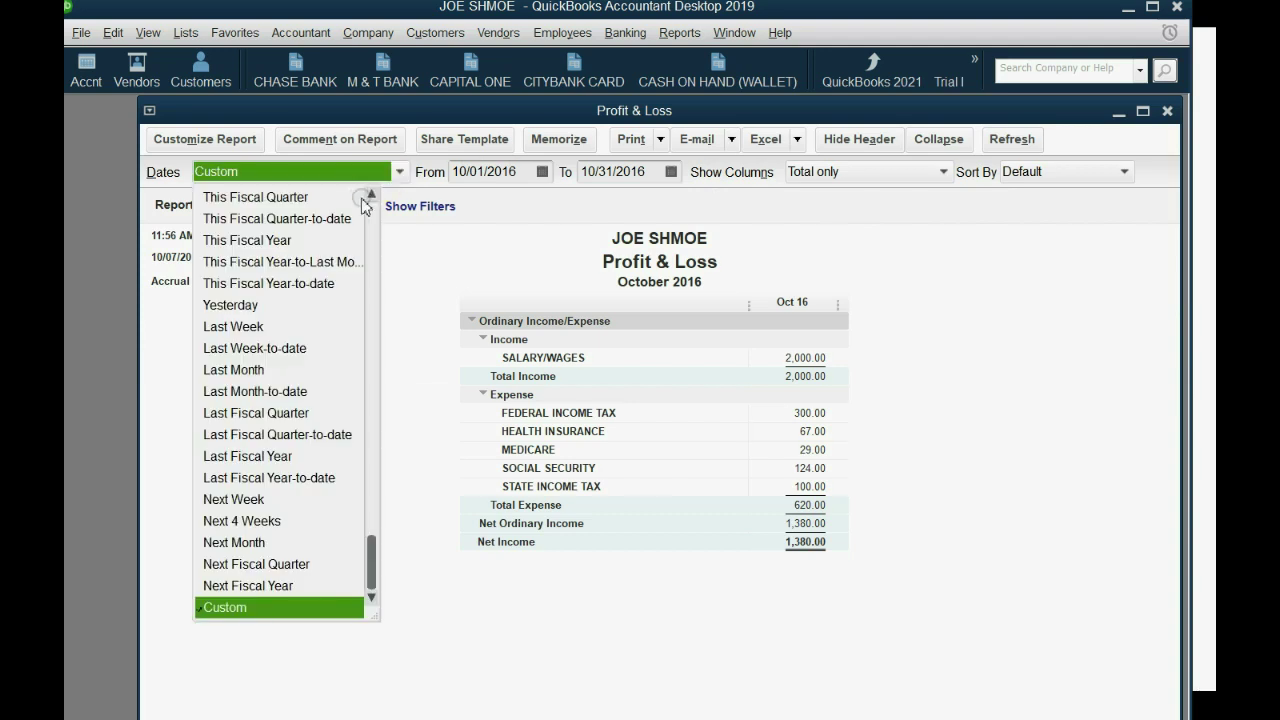
{"action": "left_click", "coordinate": [374, 222]}
{"action": "left_click", "coordinate": [337, 195]}
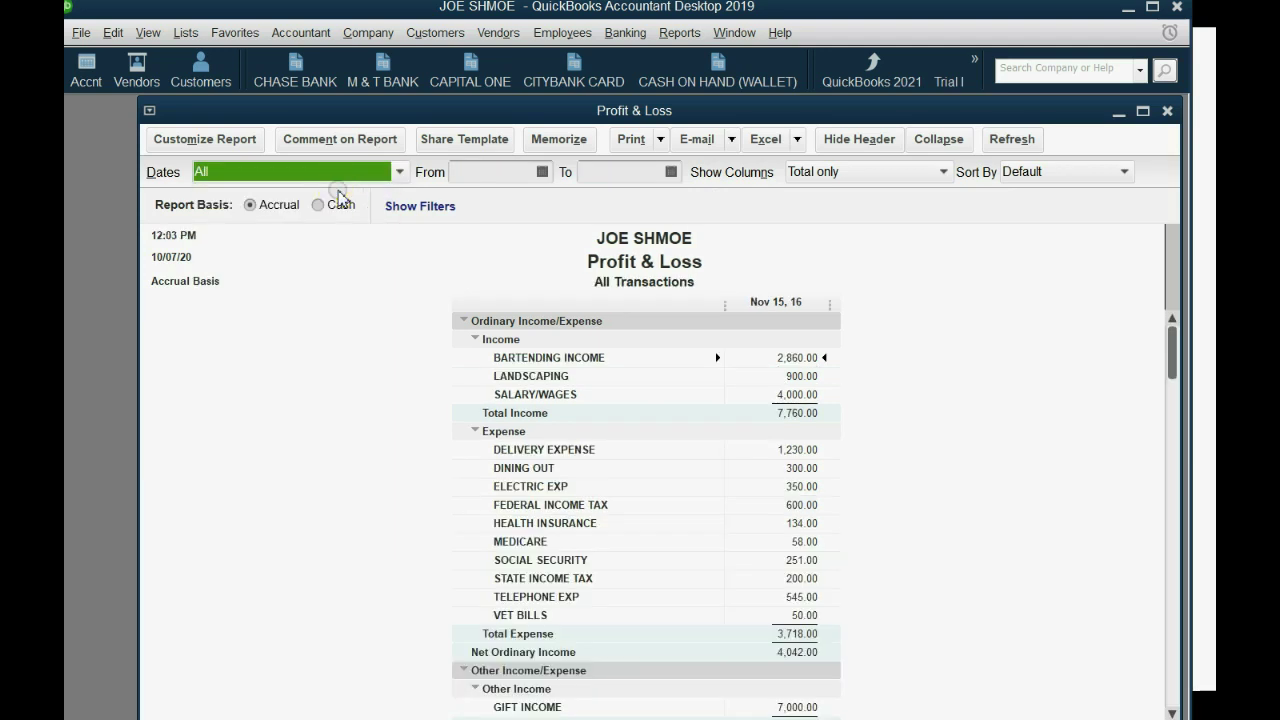
Check the SALARY/WAGES 4,000.00 total, the LANDSCAPING income line and the SOCIAL SECURITY expense lines.
{"action": "left_click", "coordinate": [800, 396]}
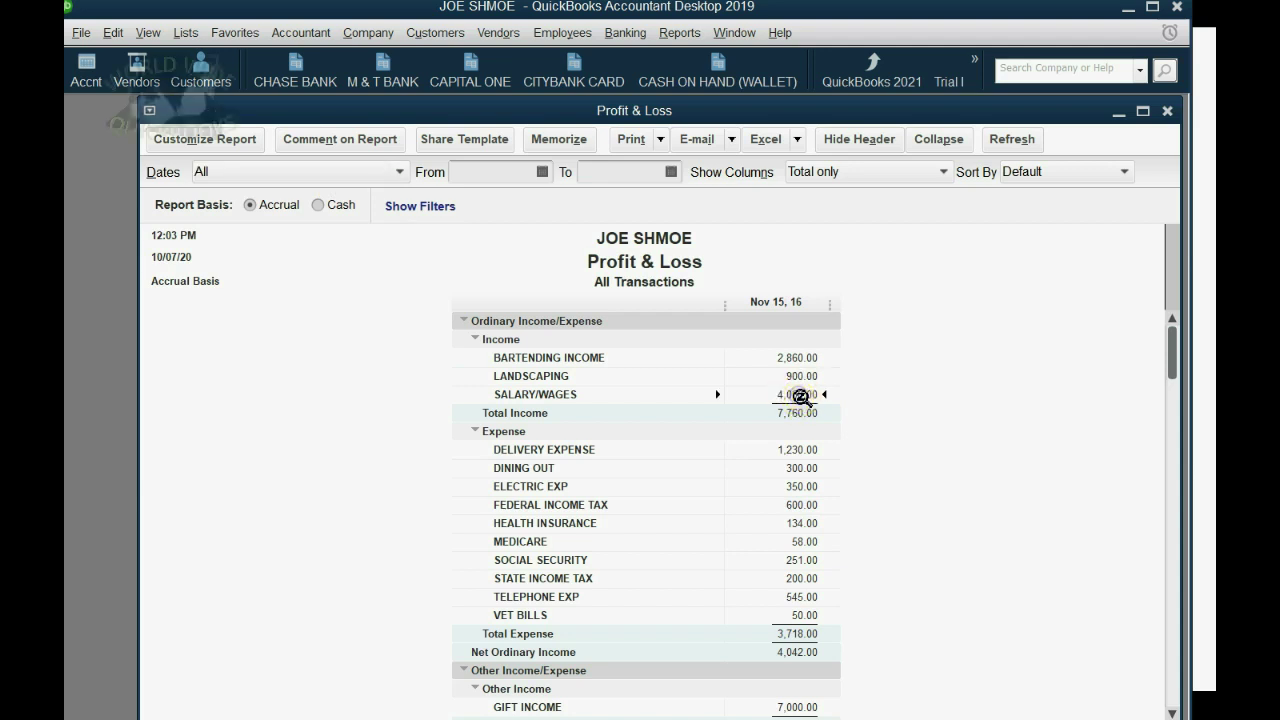
{"action": "left_click", "coordinate": [803, 376]}
{"action": "left_click", "coordinate": [795, 541]}
{"action": "left_click", "coordinate": [791, 557]}
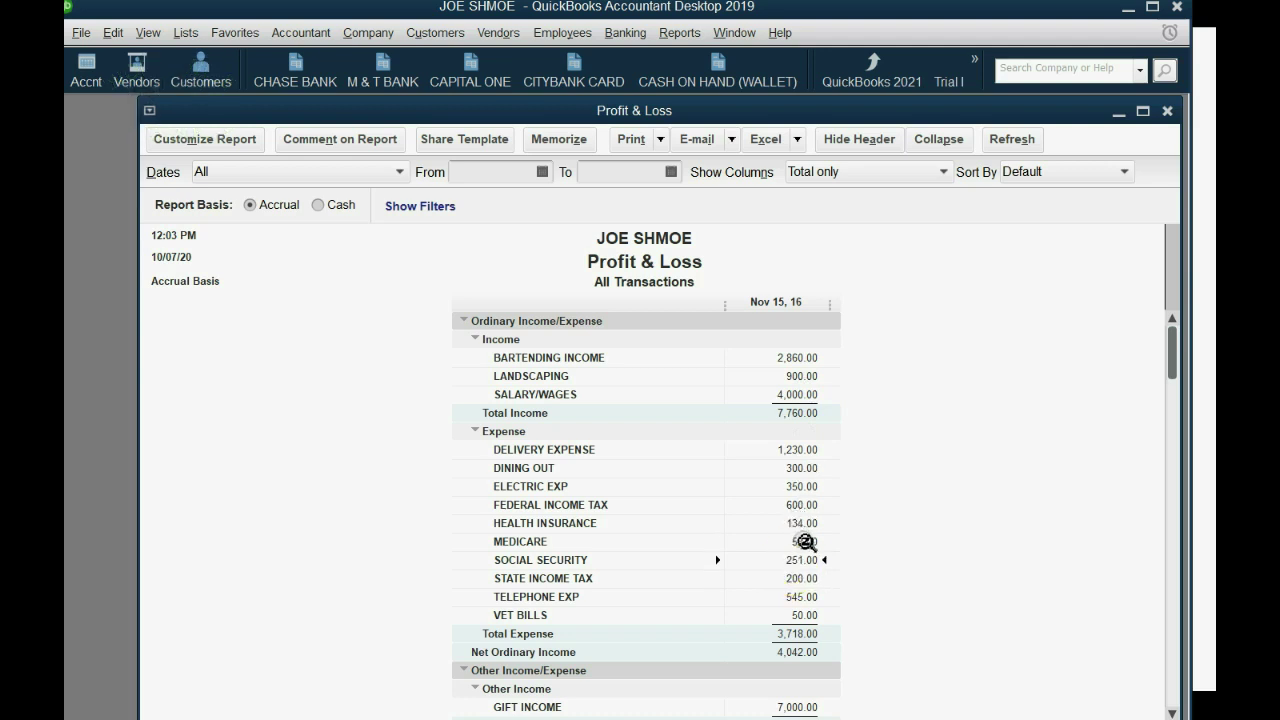
Check the MEDICARE expense line in the all-dates Profit & Loss report.
{"action": "left_click", "coordinate": [805, 542]}
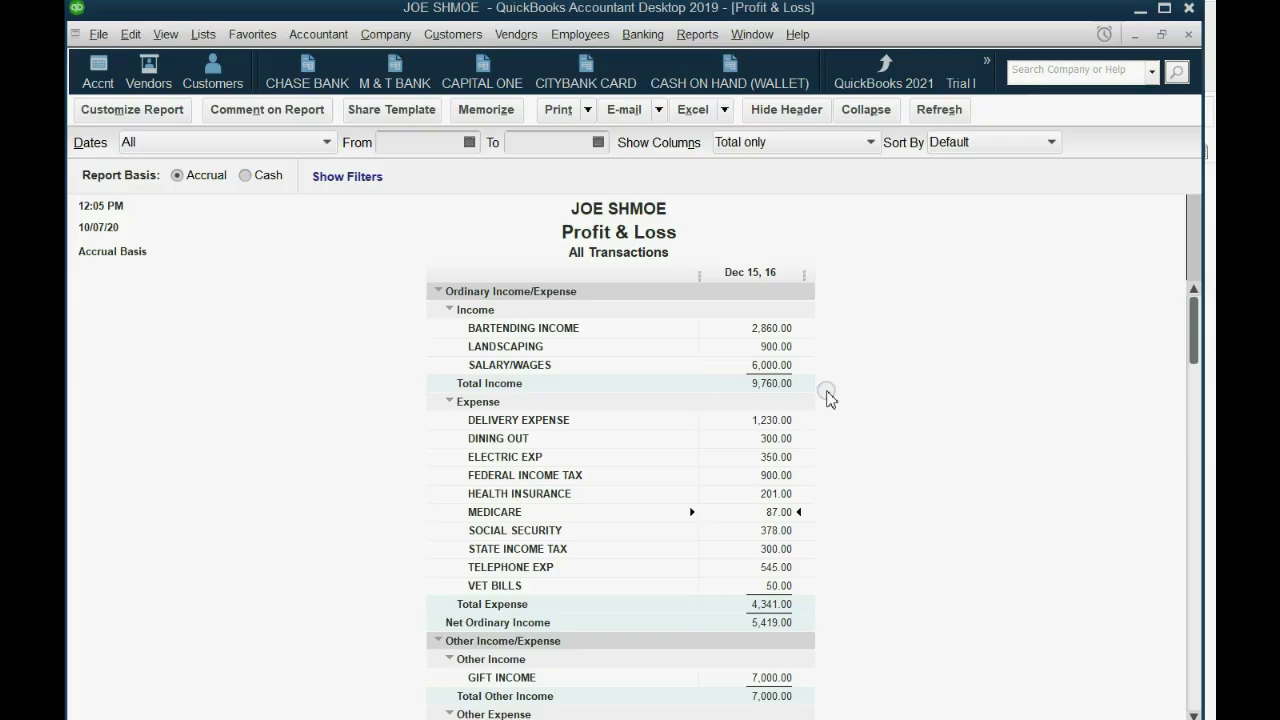
{"action": "left_click", "coordinate": [270, 143]}
{"action": "left_click", "coordinate": [272, 143]}
{"action": "left_click", "coordinate": [834, 270]}
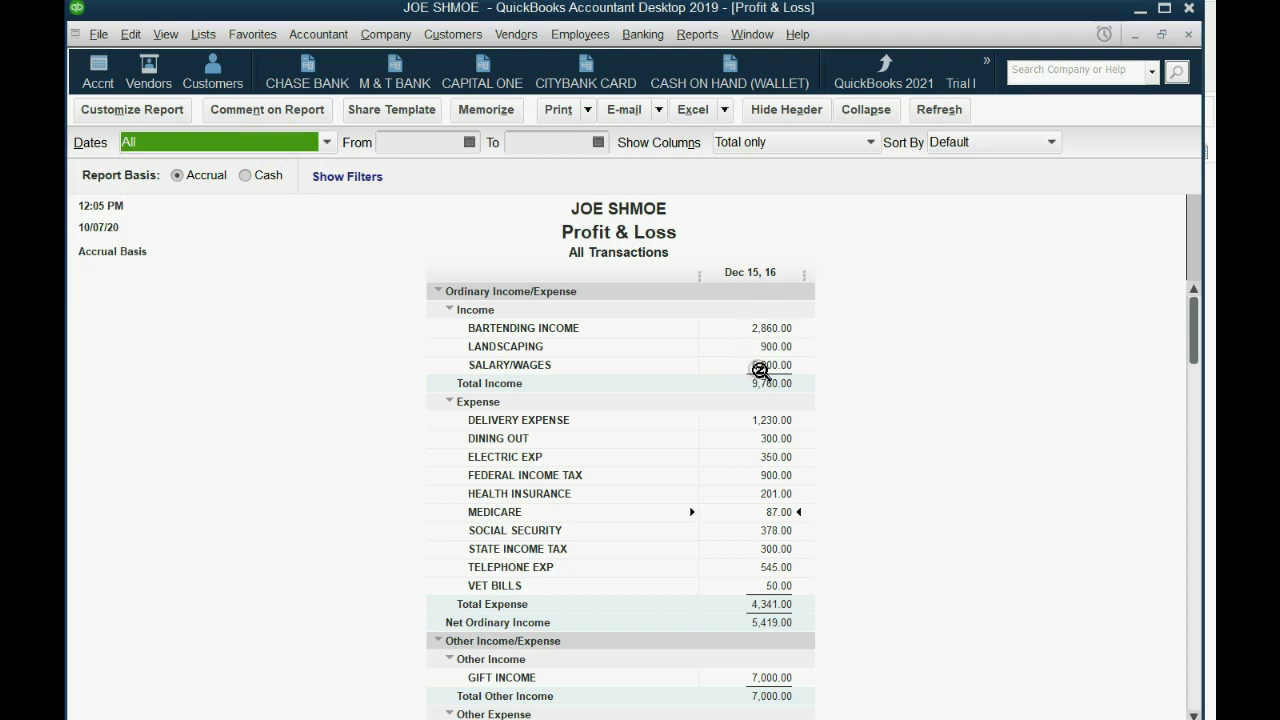
{"action": "left_click", "coordinate": [762, 368]}
{"action": "double_click", "coordinate": [762, 368]}
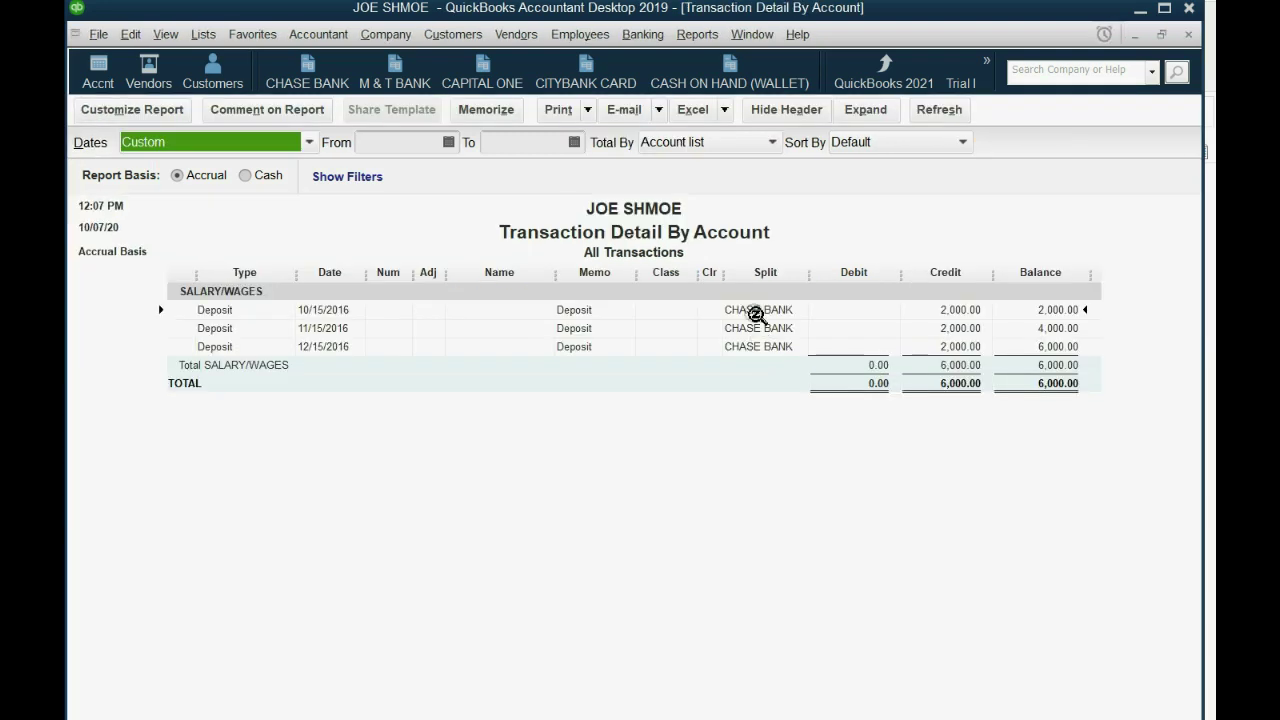
{"action": "left_click", "coordinate": [756, 328]}
{"action": "left_click", "coordinate": [757, 346]}
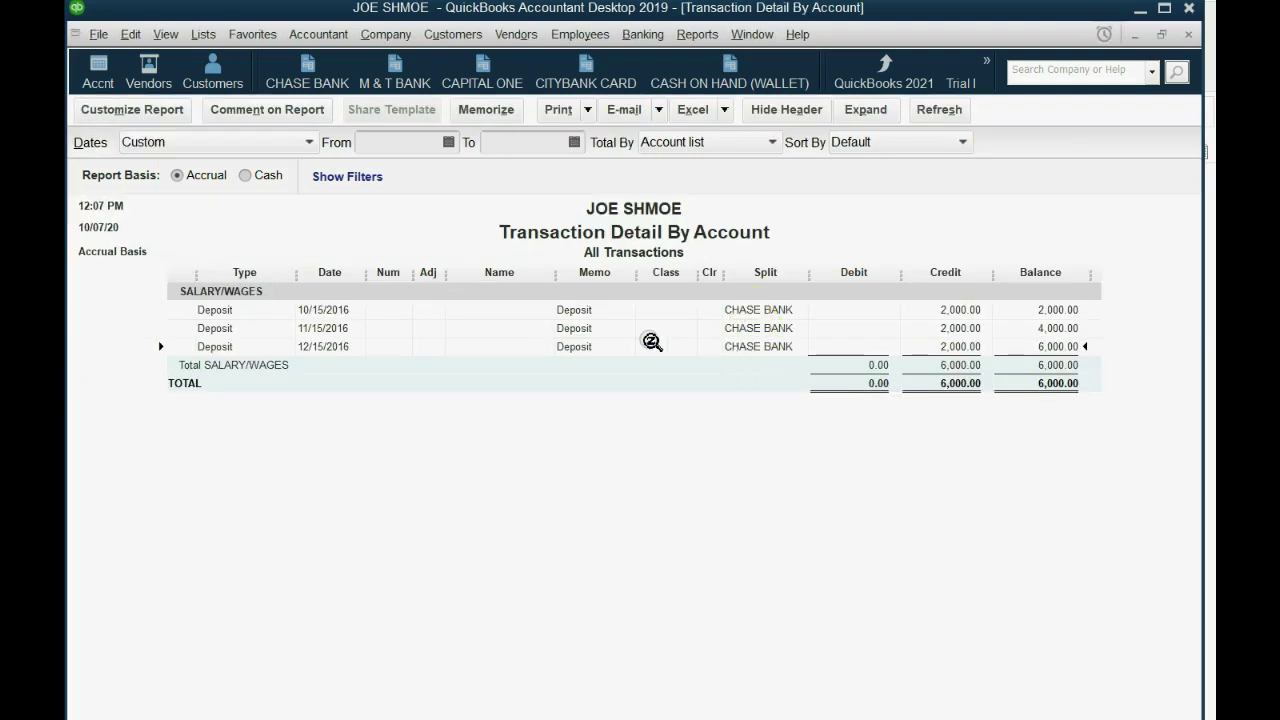
{"action": "left_click", "coordinate": [1161, 34]}
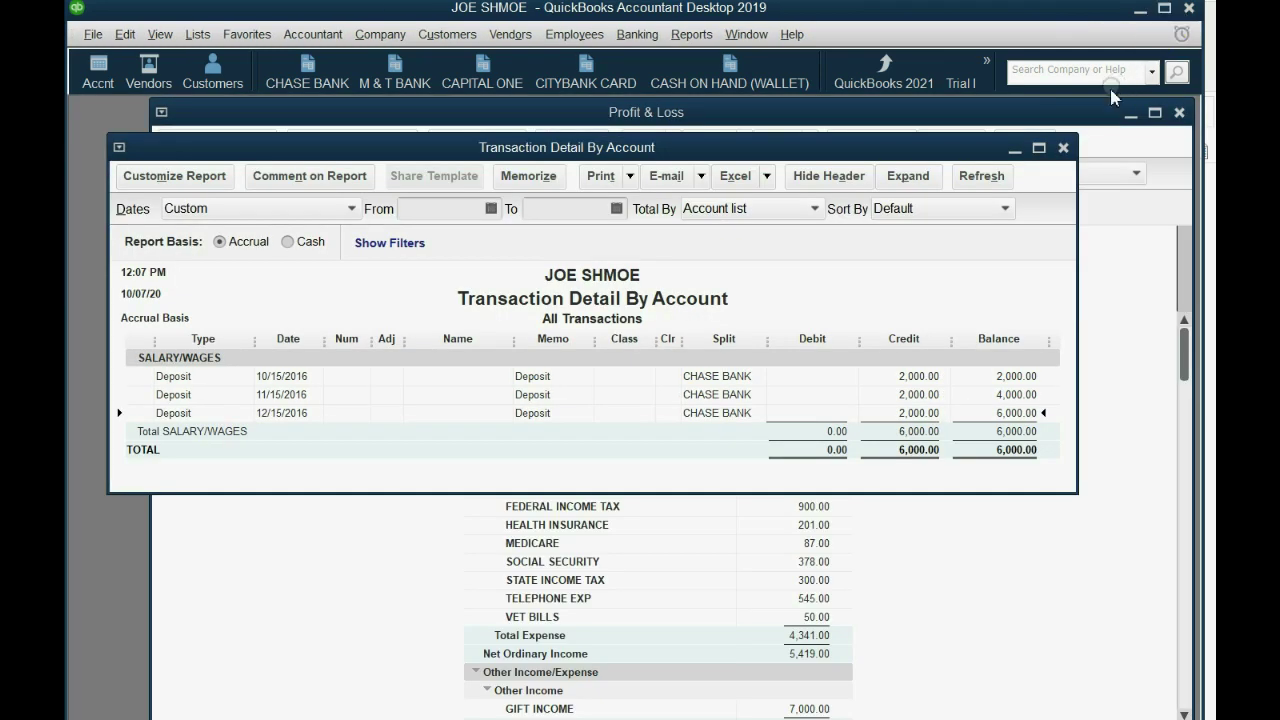
{"action": "left_click", "coordinate": [1066, 137]}
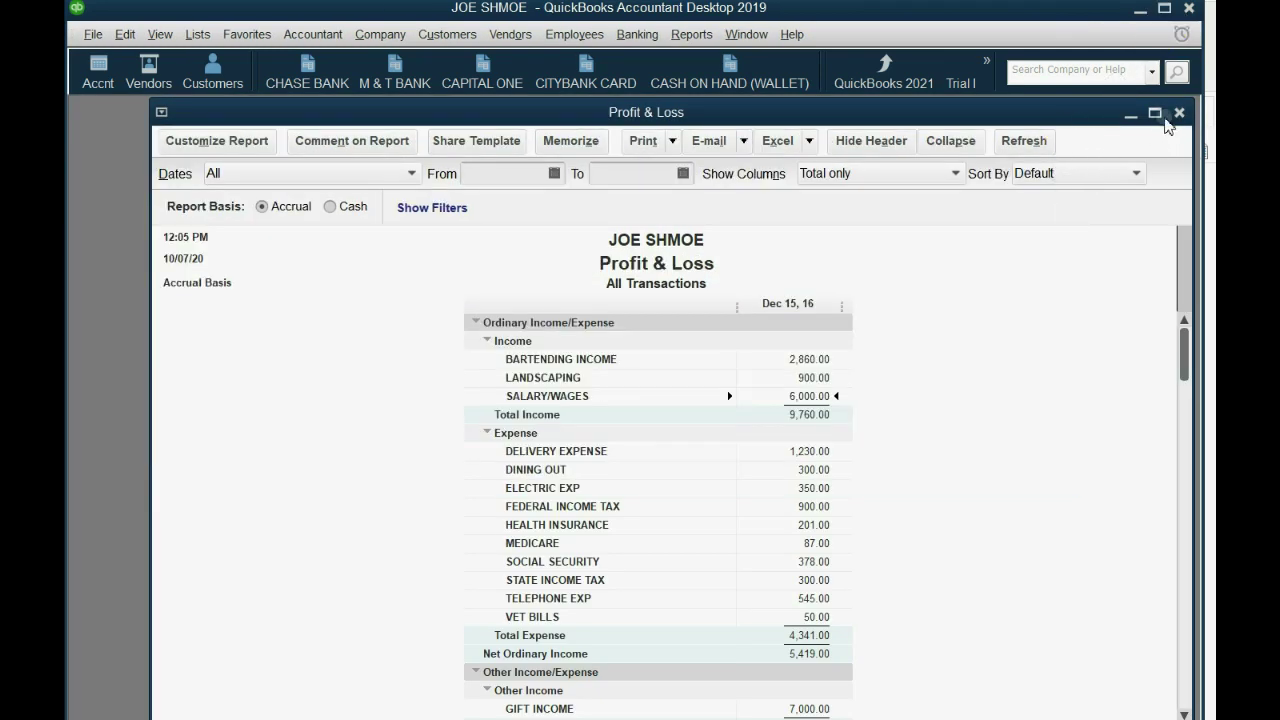
{"action": "left_click", "coordinate": [1154, 112]}
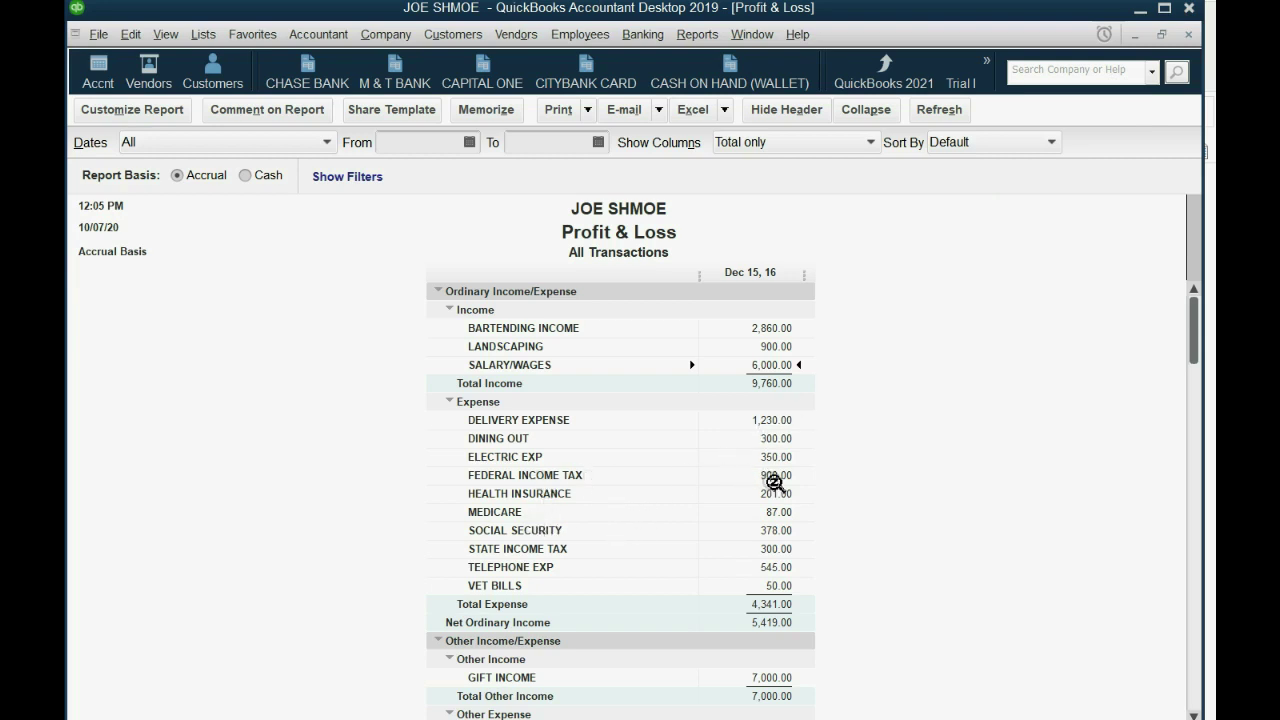
{"action": "left_click", "coordinate": [776, 477]}
{"action": "double_click", "coordinate": [776, 477]}
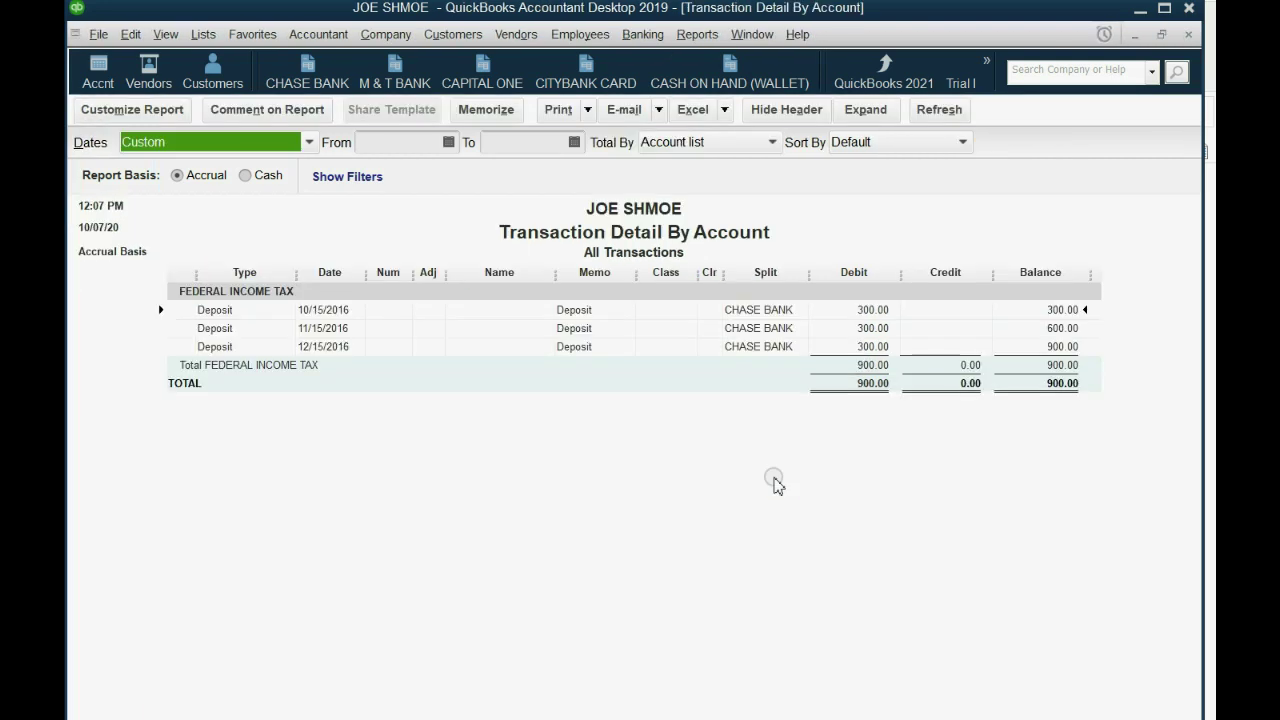
{"action": "left_click", "coordinate": [860, 307]}
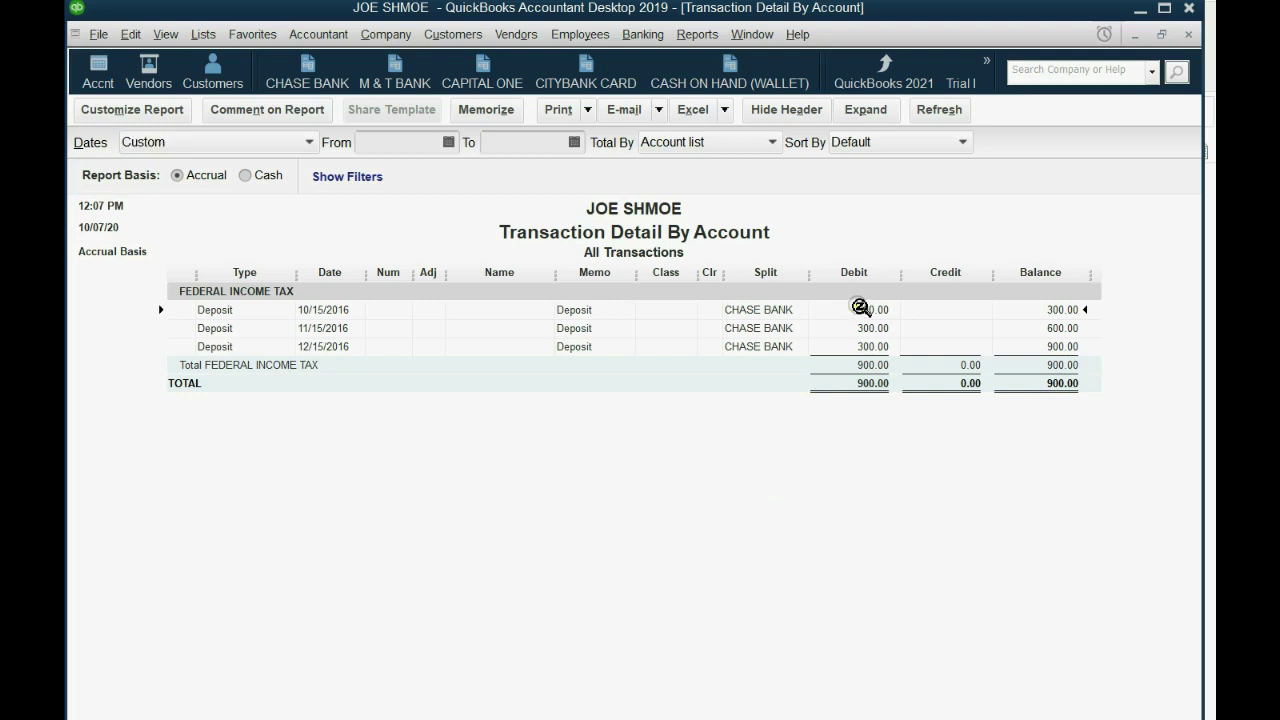
{"action": "left_click", "coordinate": [866, 328]}
{"action": "left_click", "coordinate": [1161, 34]}
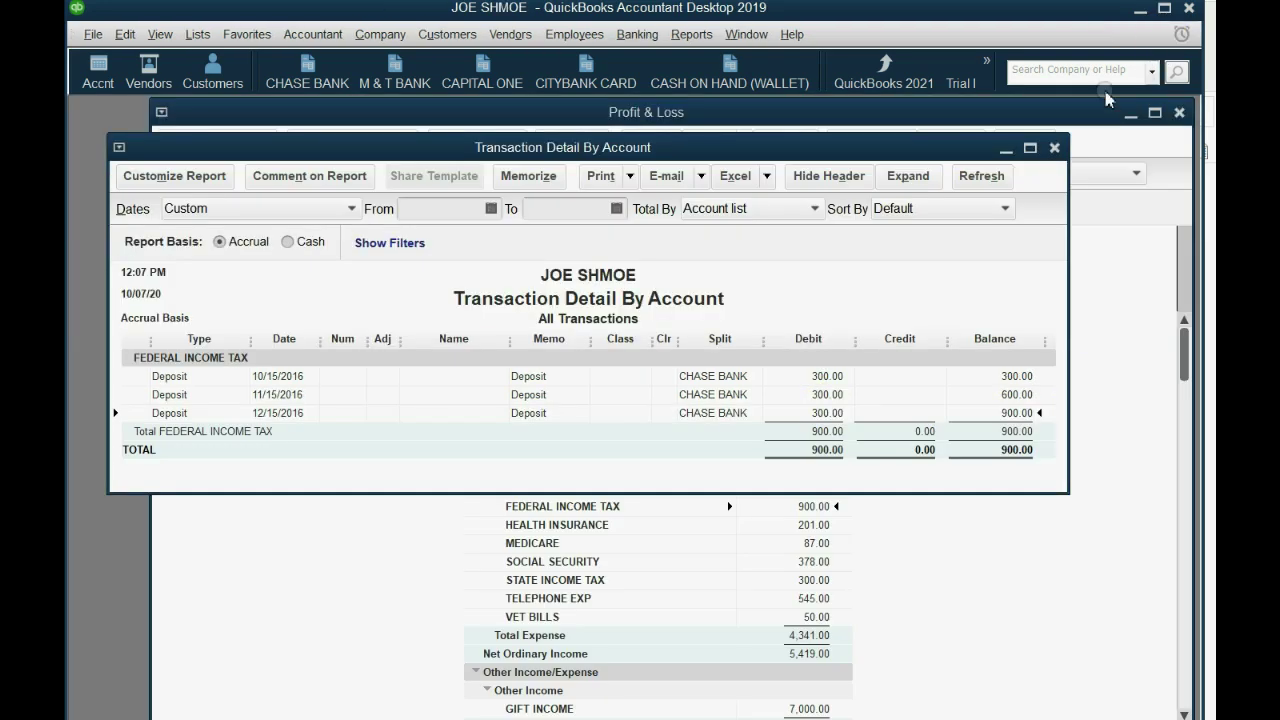
{"action": "left_click", "coordinate": [1054, 147]}
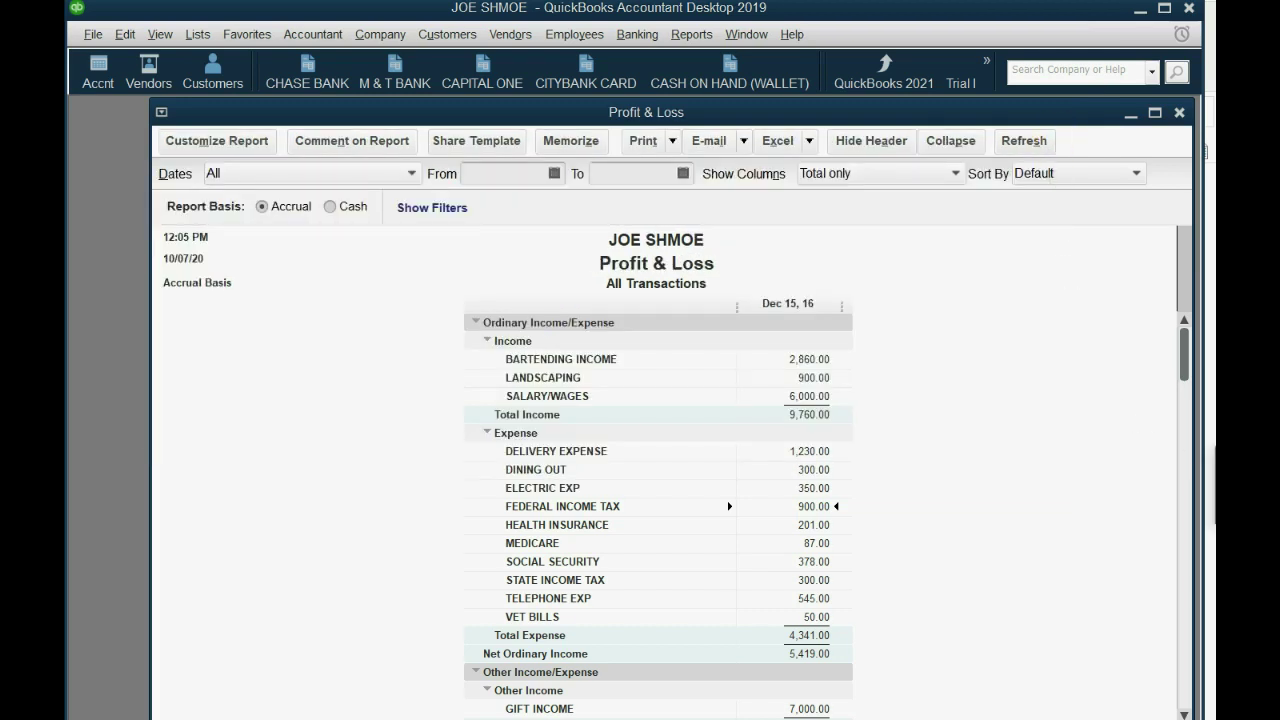